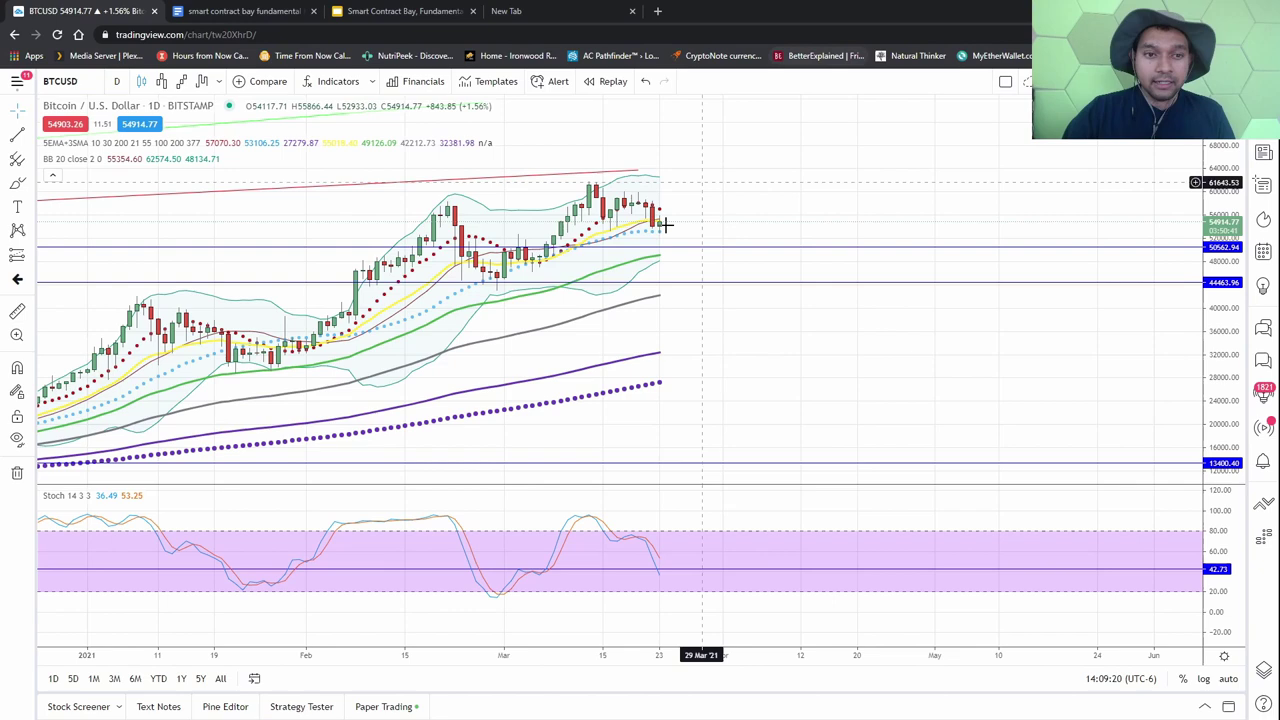
Hide the Bollinger Bands indicator on the BTCUSD daily candlestick chart.
drag(777, 321, 954, 328)
scroll(954, 328, down, 5)
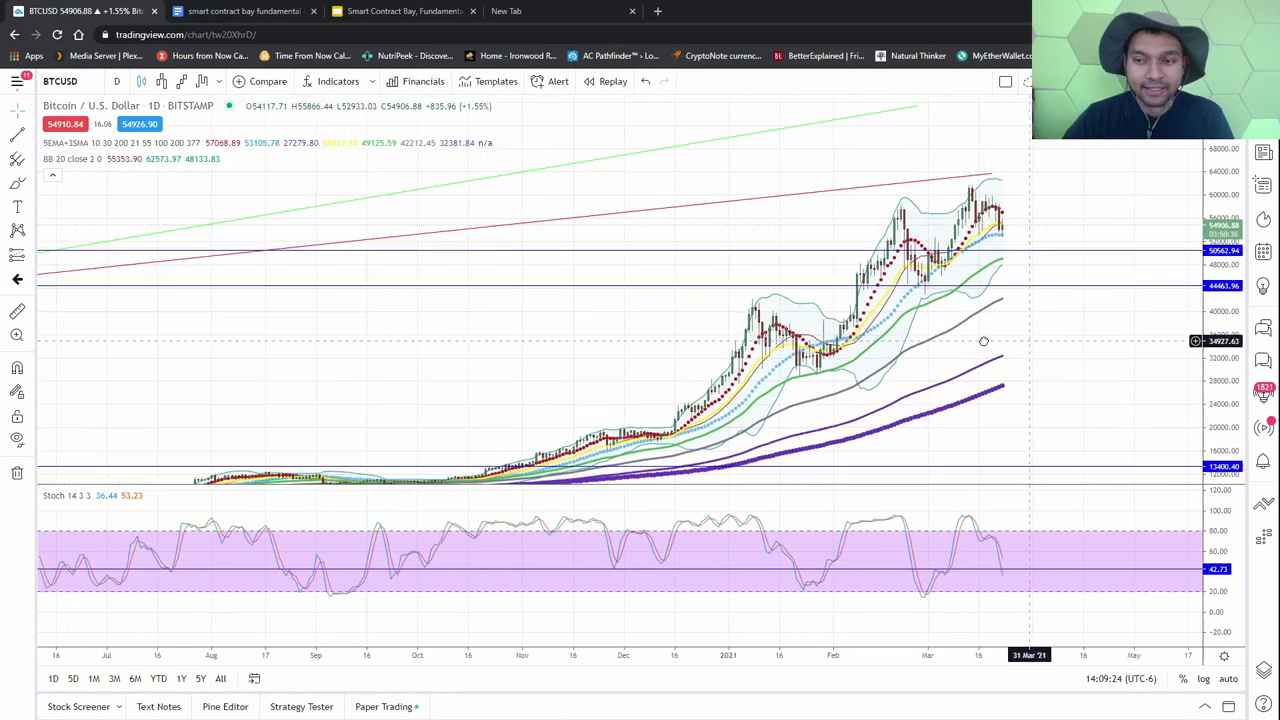
drag(1199, 145, 1151, 274)
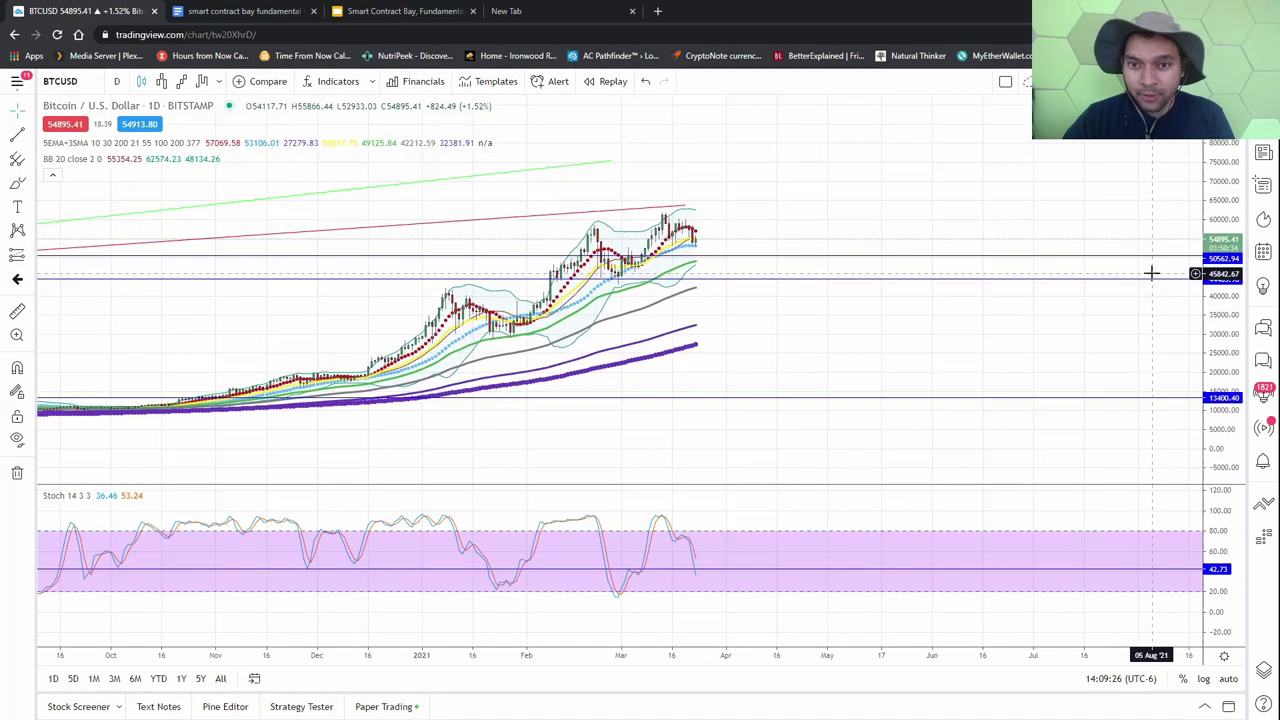
drag(923, 346, 863, 334)
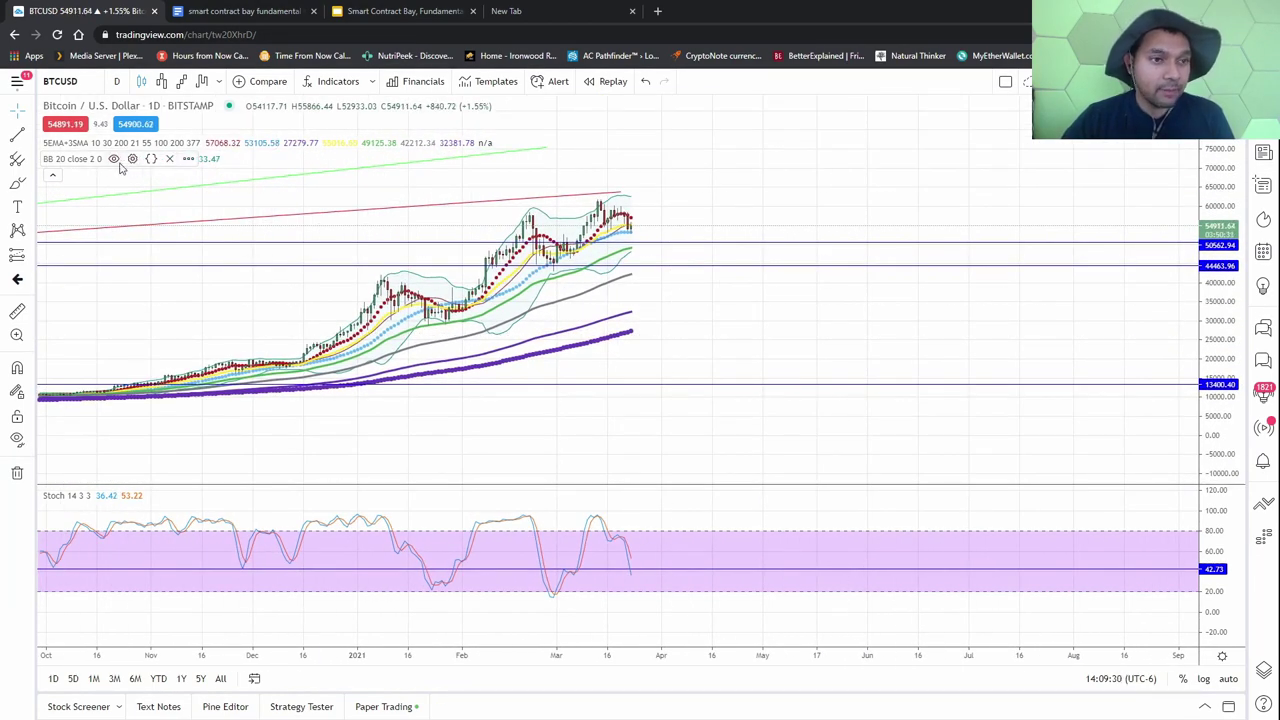
scroll(574, 314, up, 4)
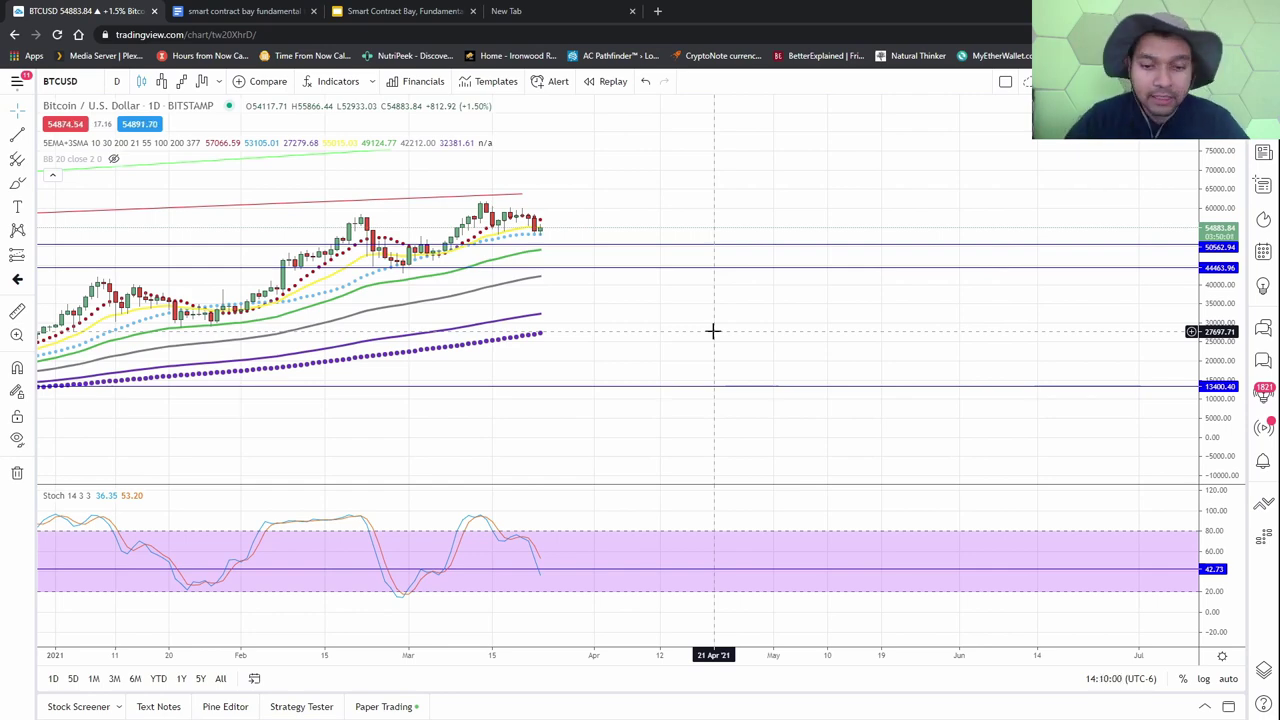
Examine the daily candlesticks from late 2020 to March 2021 against the moving averages, horizontal levels and stochastic.
drag(712, 331, 866, 320)
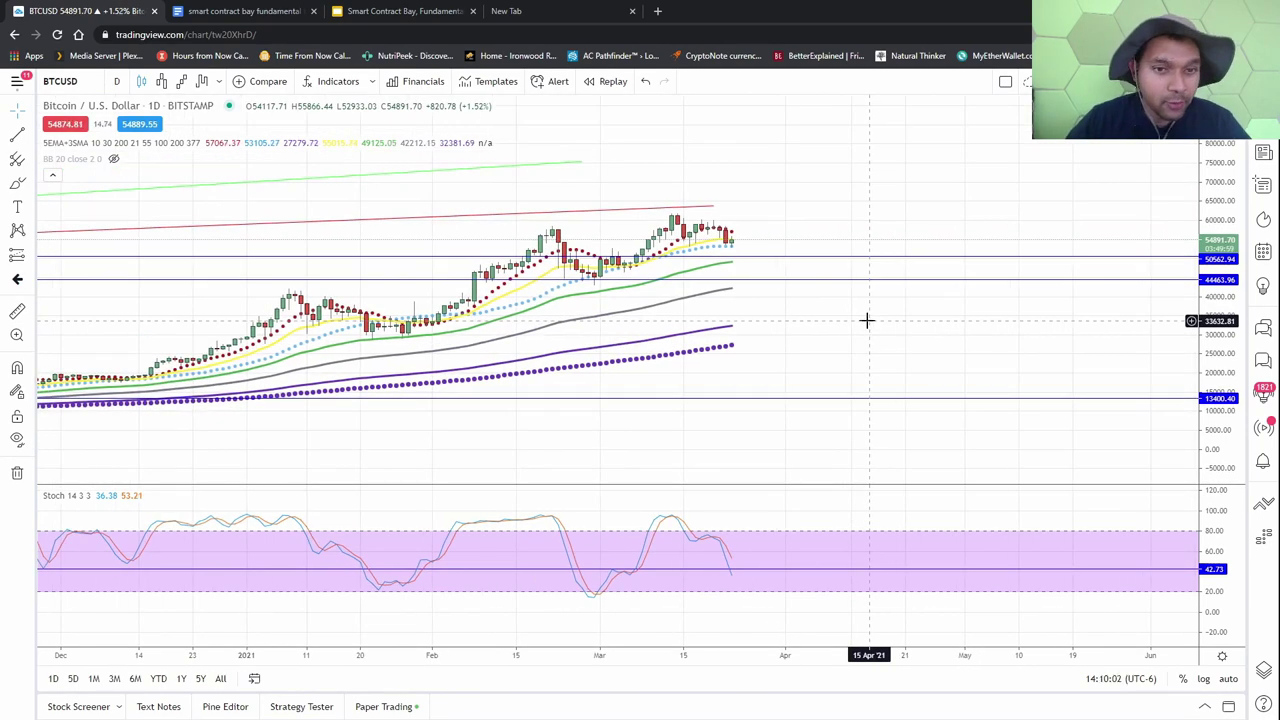
drag(851, 263, 713, 364)
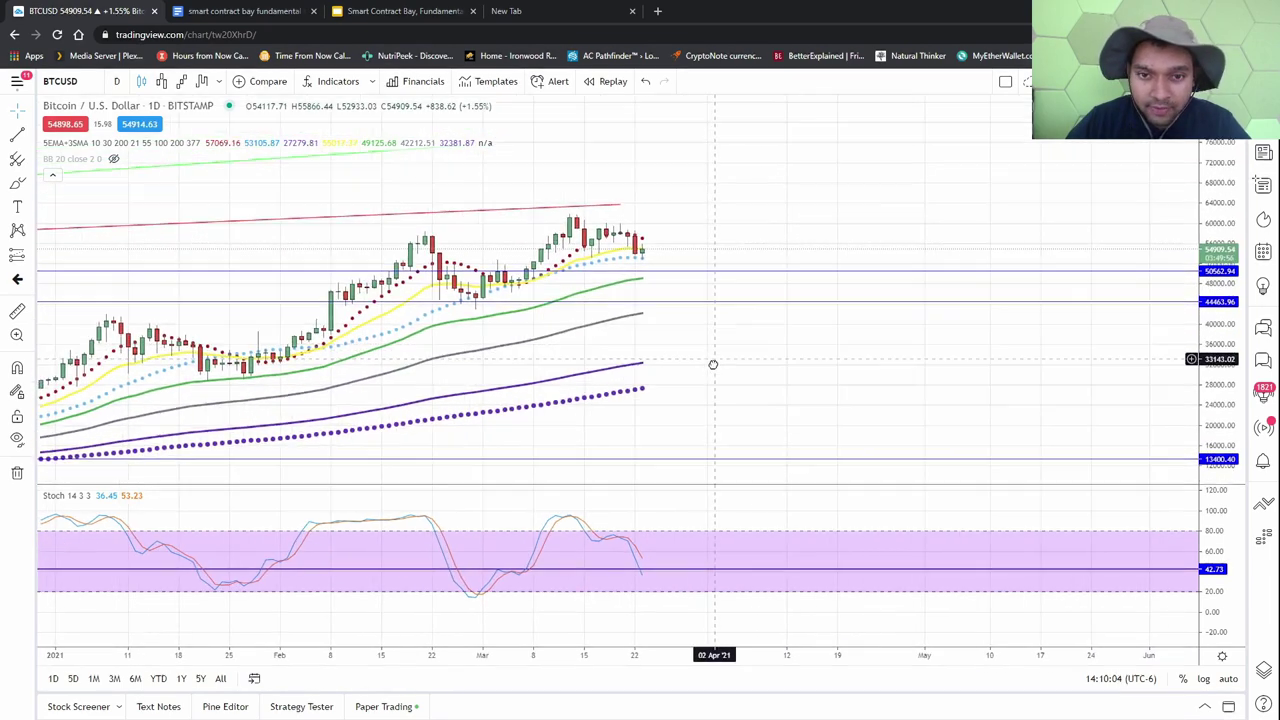
drag(1200, 274, 1205, 240)
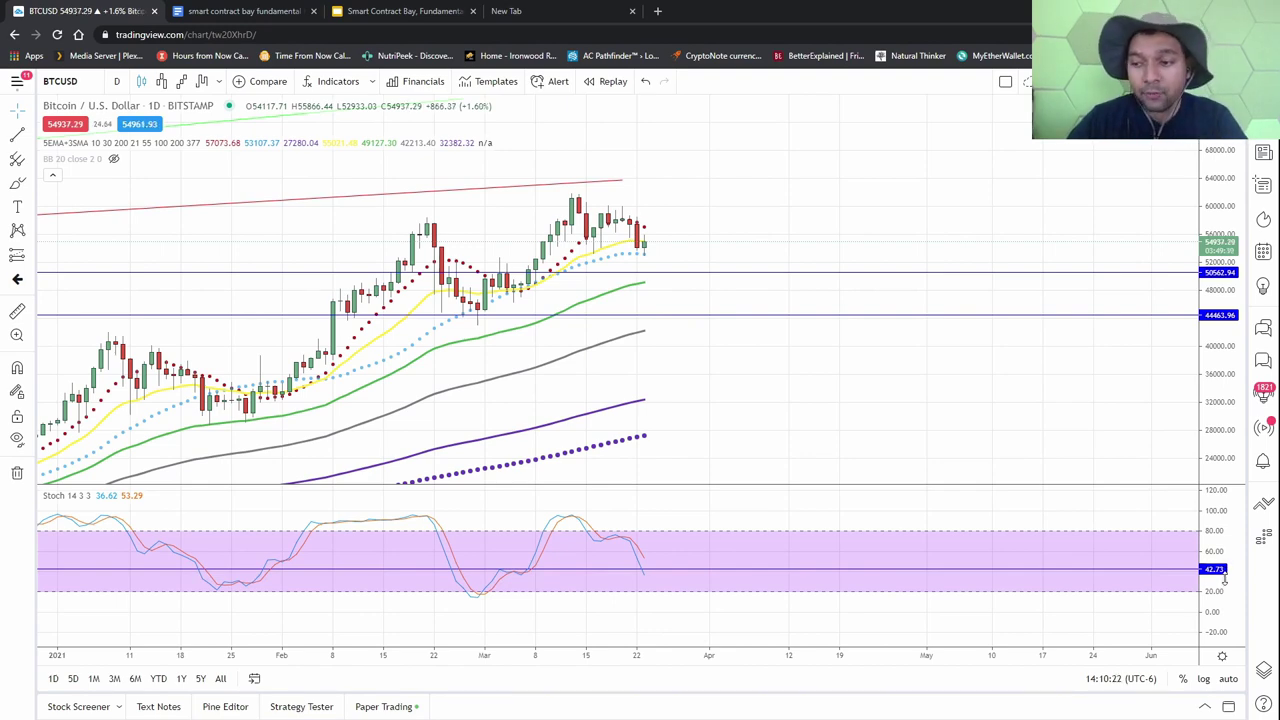
scroll(569, 583, down, 2)
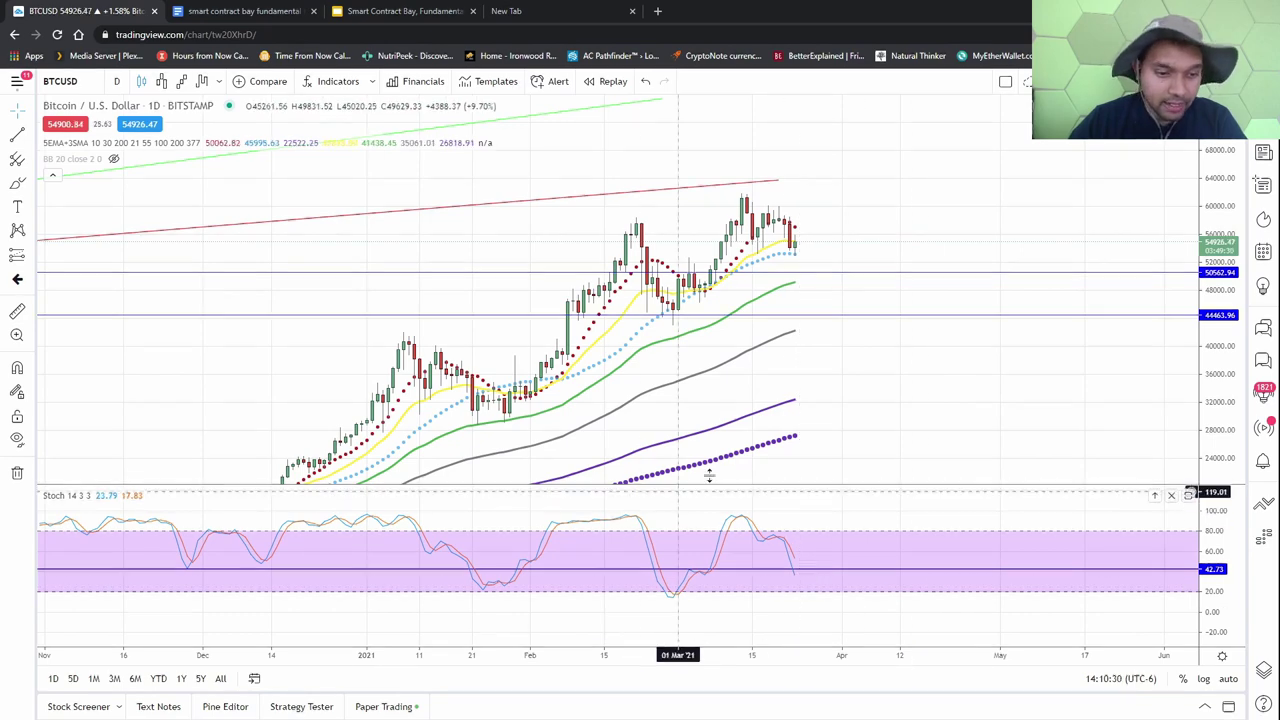
scroll(831, 413, down, 3)
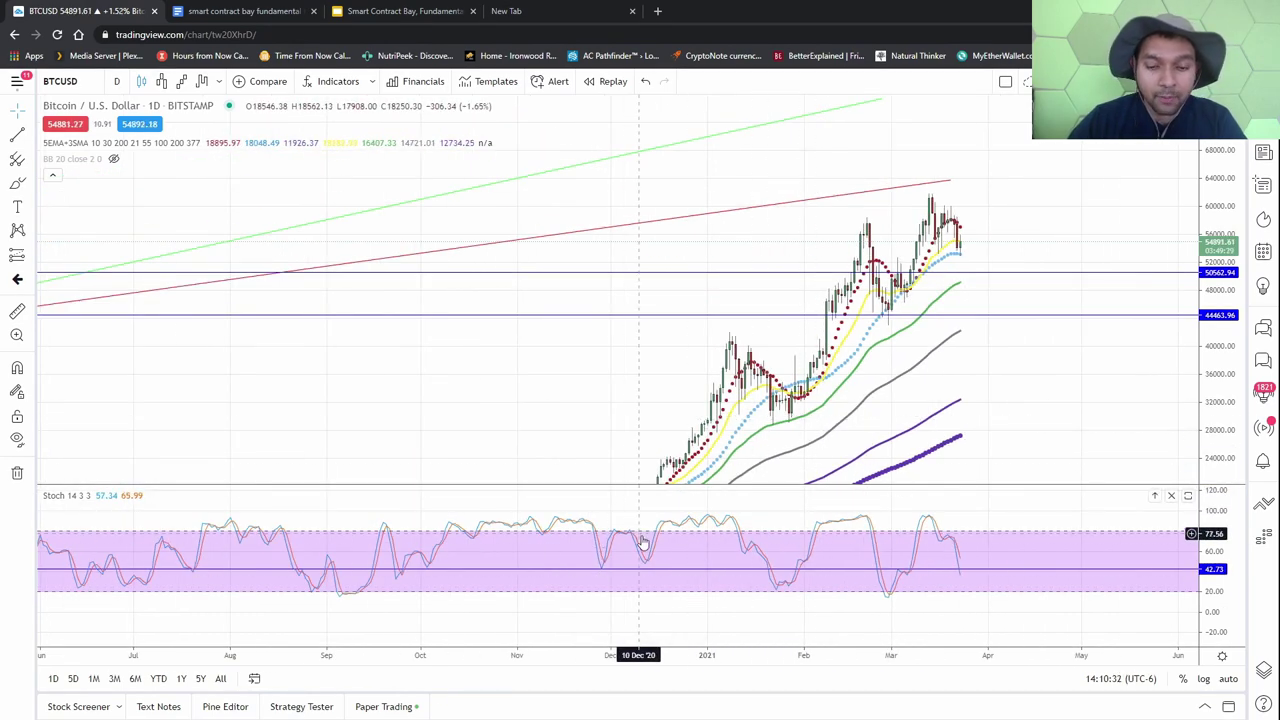
drag(1031, 394, 588, 276)
scroll(660, 366, up, 4)
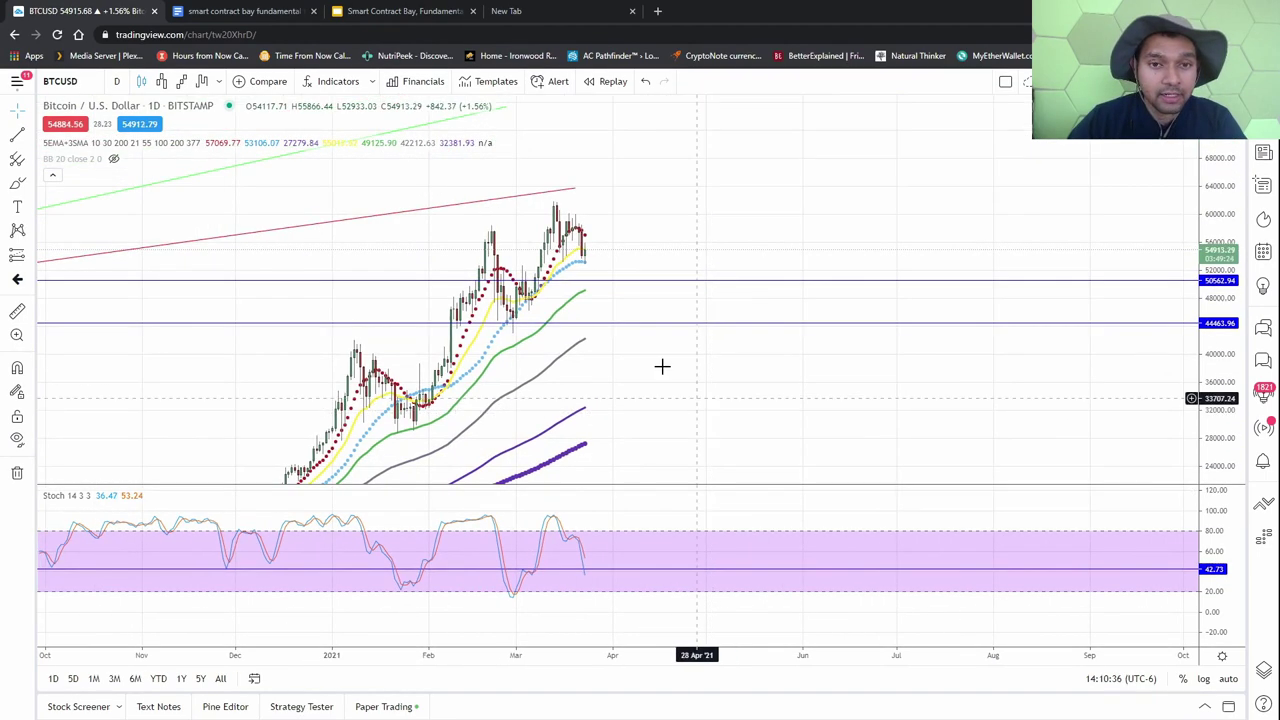
drag(355, 263, 540, 349)
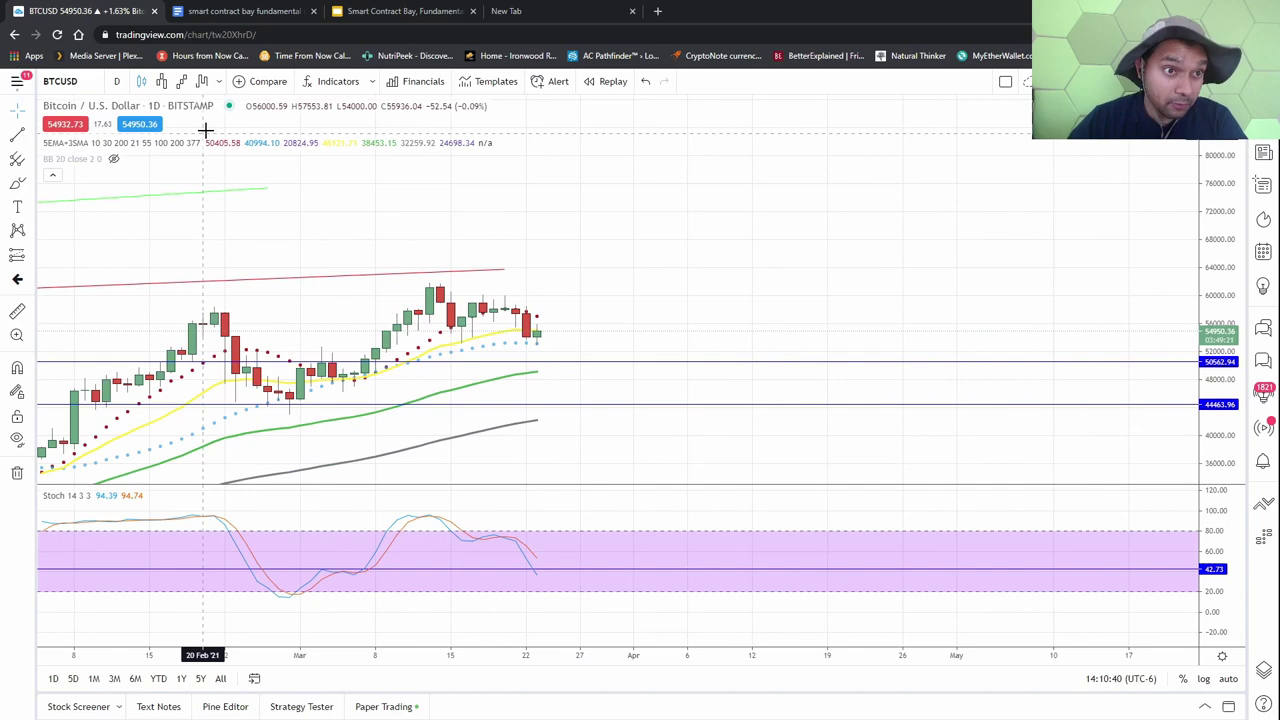
Switch the BTCUSD chart to the Line Break type, showing January to March 2021.
click(163, 83)
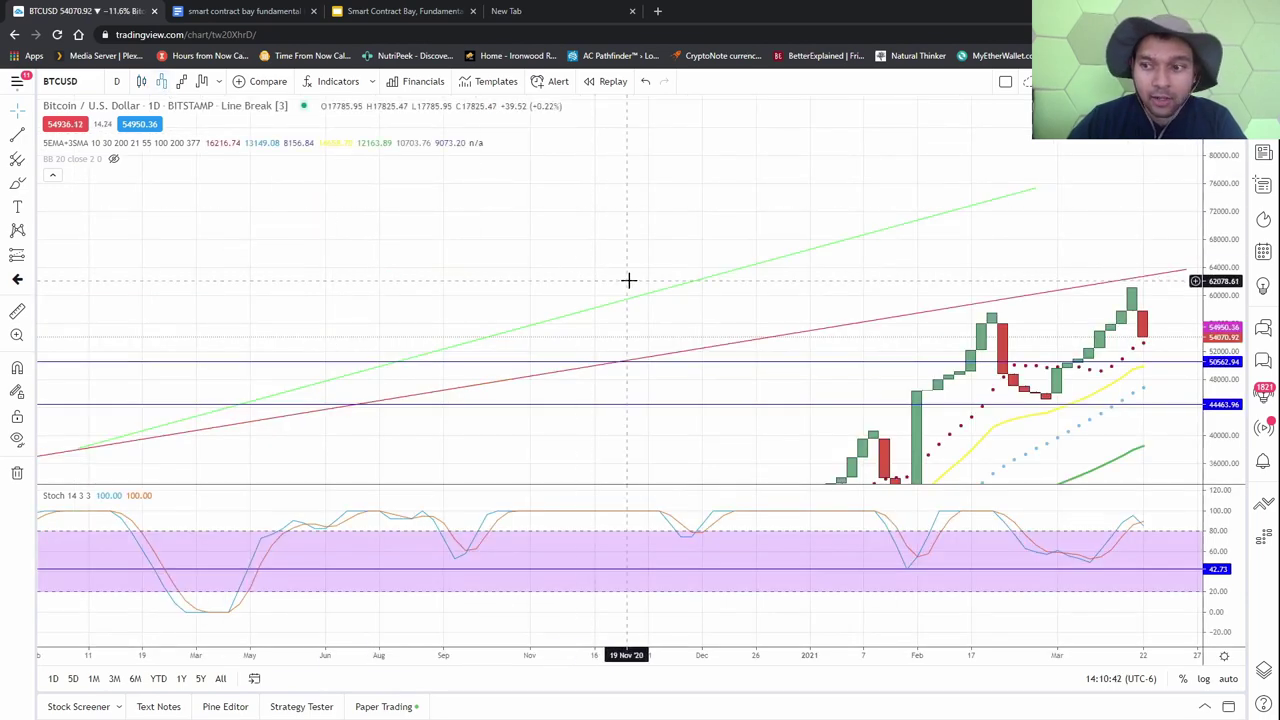
scroll(977, 420, up, 3)
drag(977, 420, 779, 290)
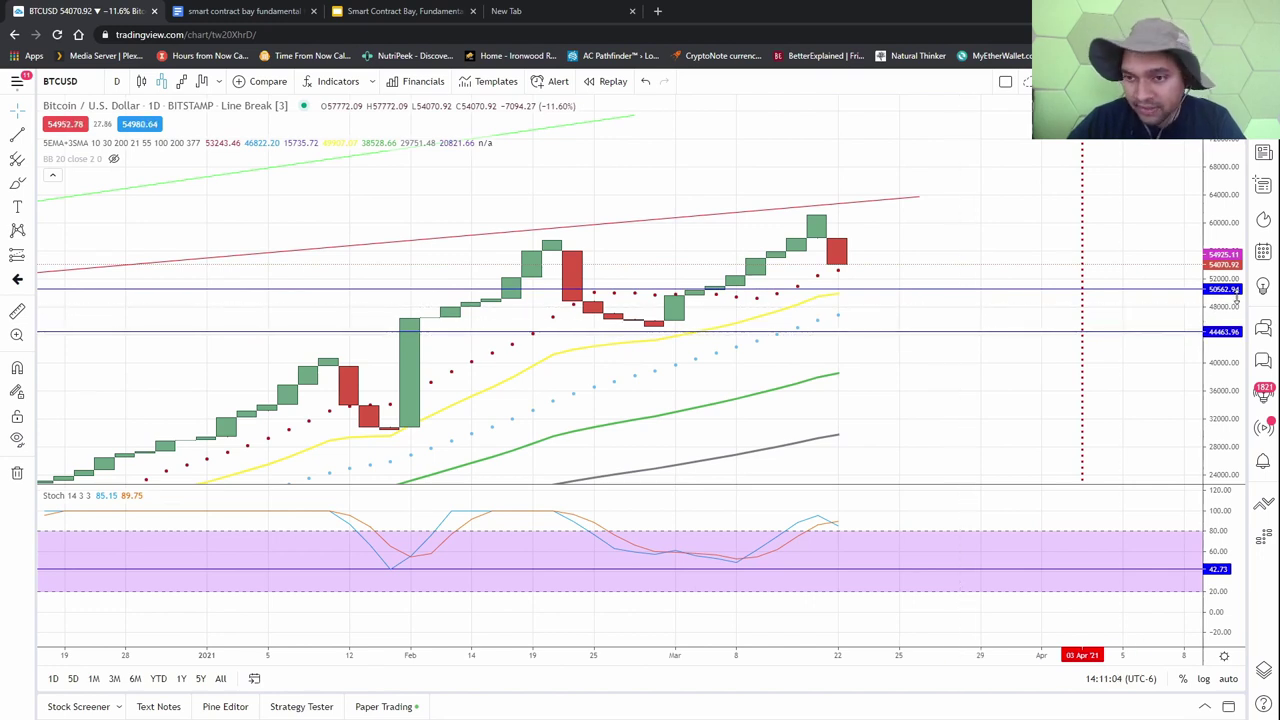
Examine the Line Break pullbacks from February 2021 back to early 2020 against the support lines, moving averages and stochastic.
click(620, 289)
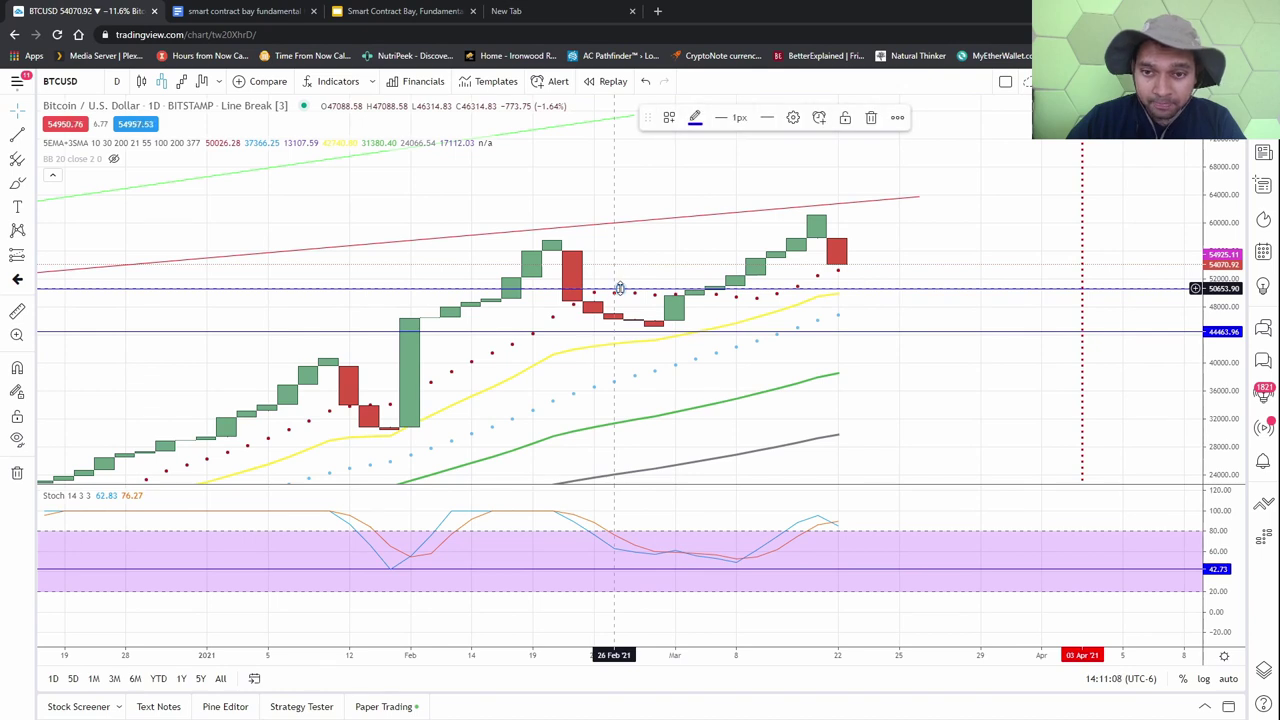
drag(620, 289, 857, 297)
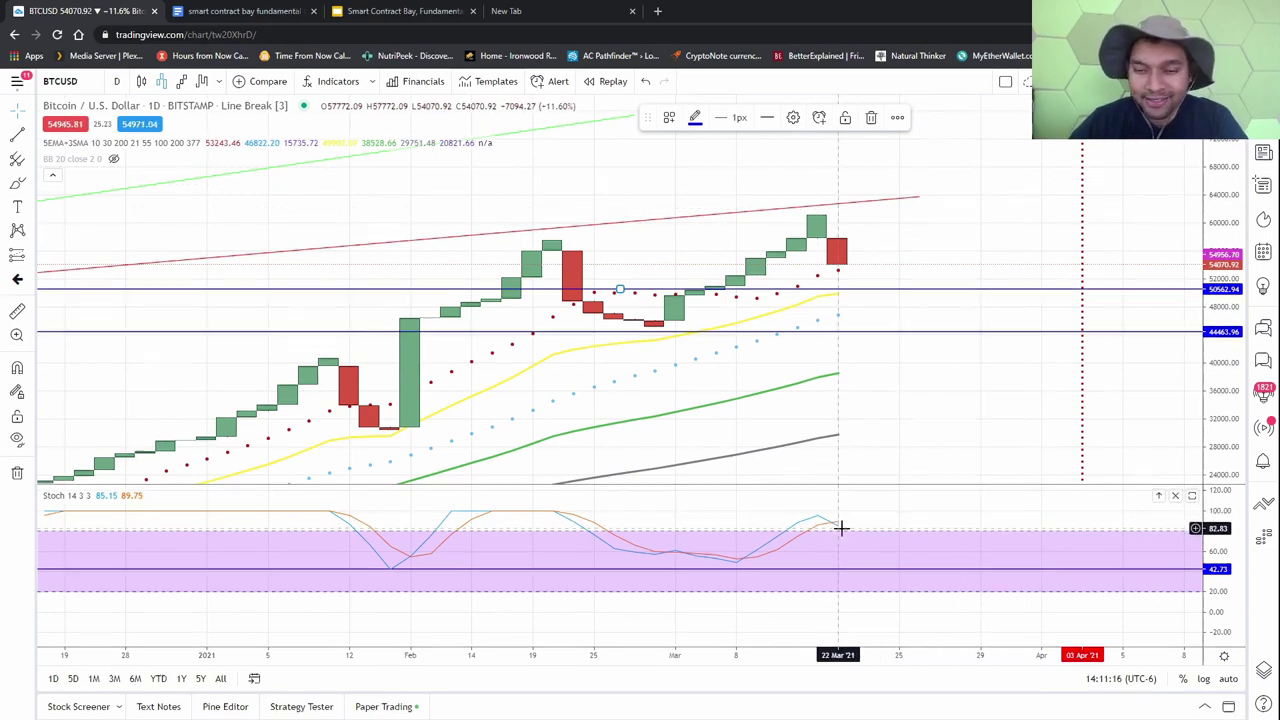
scroll(894, 294, down, 2)
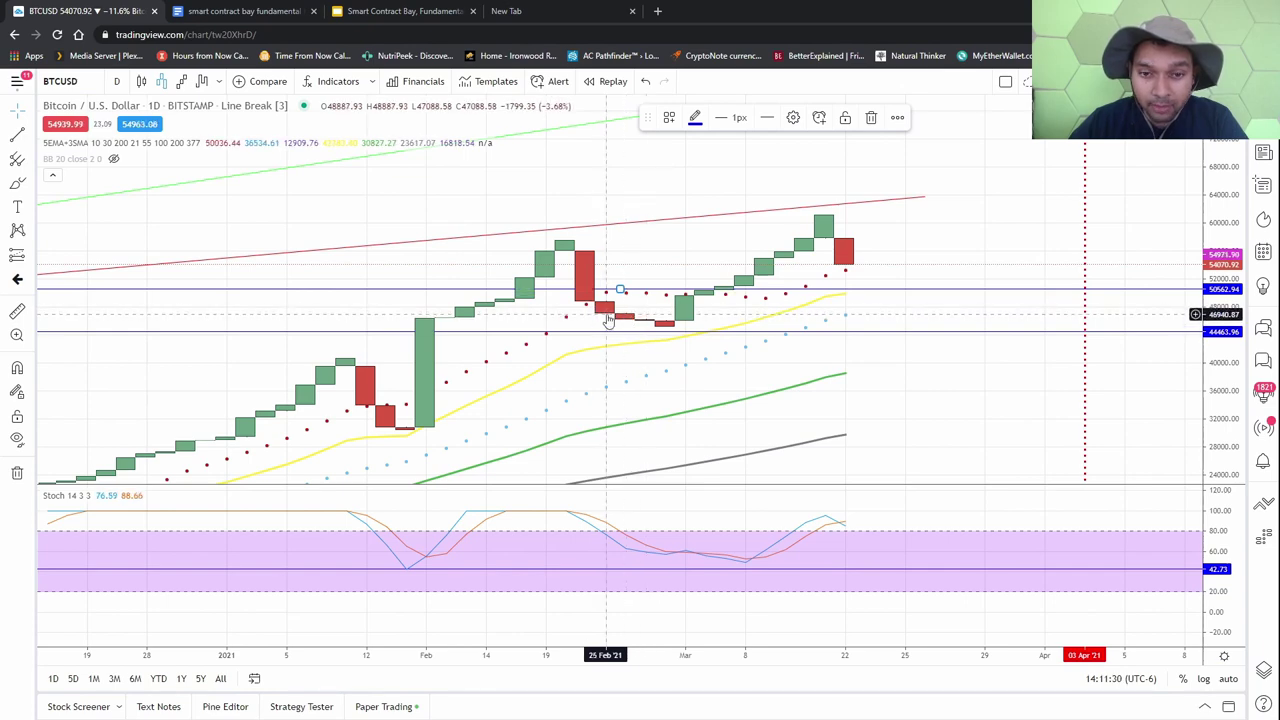
scroll(627, 320, down, 5)
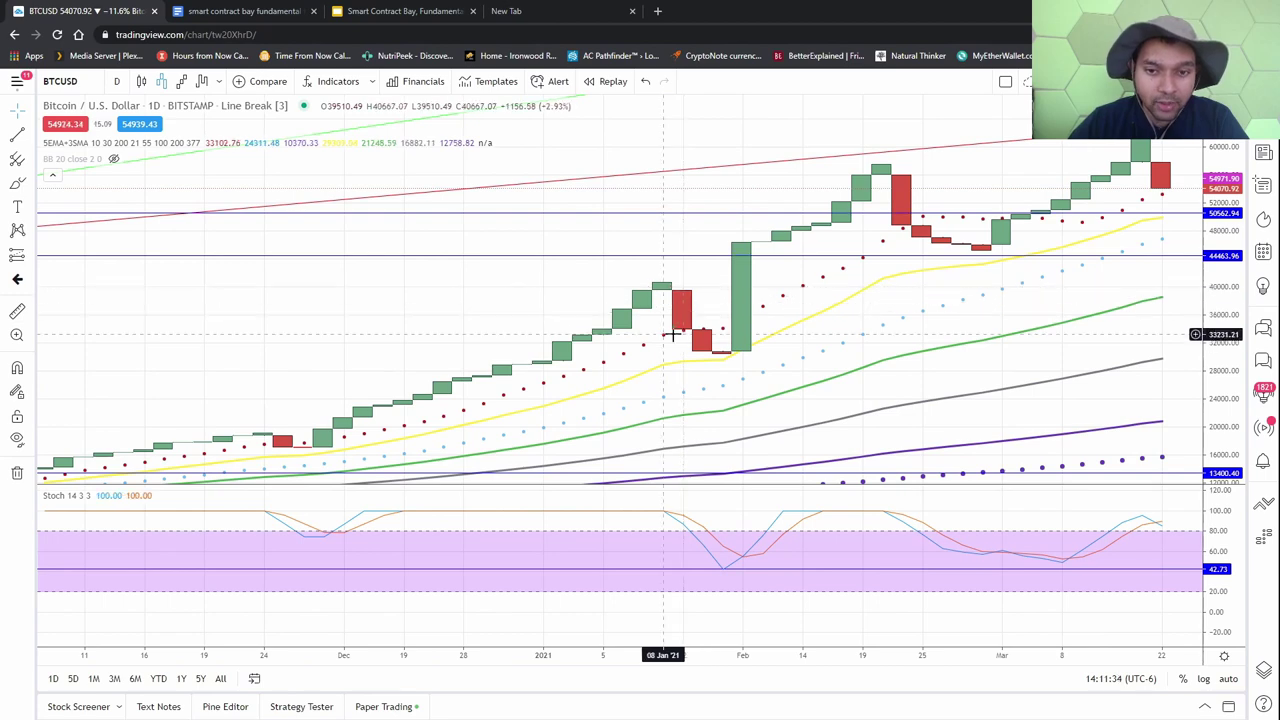
scroll(728, 358, up, 4)
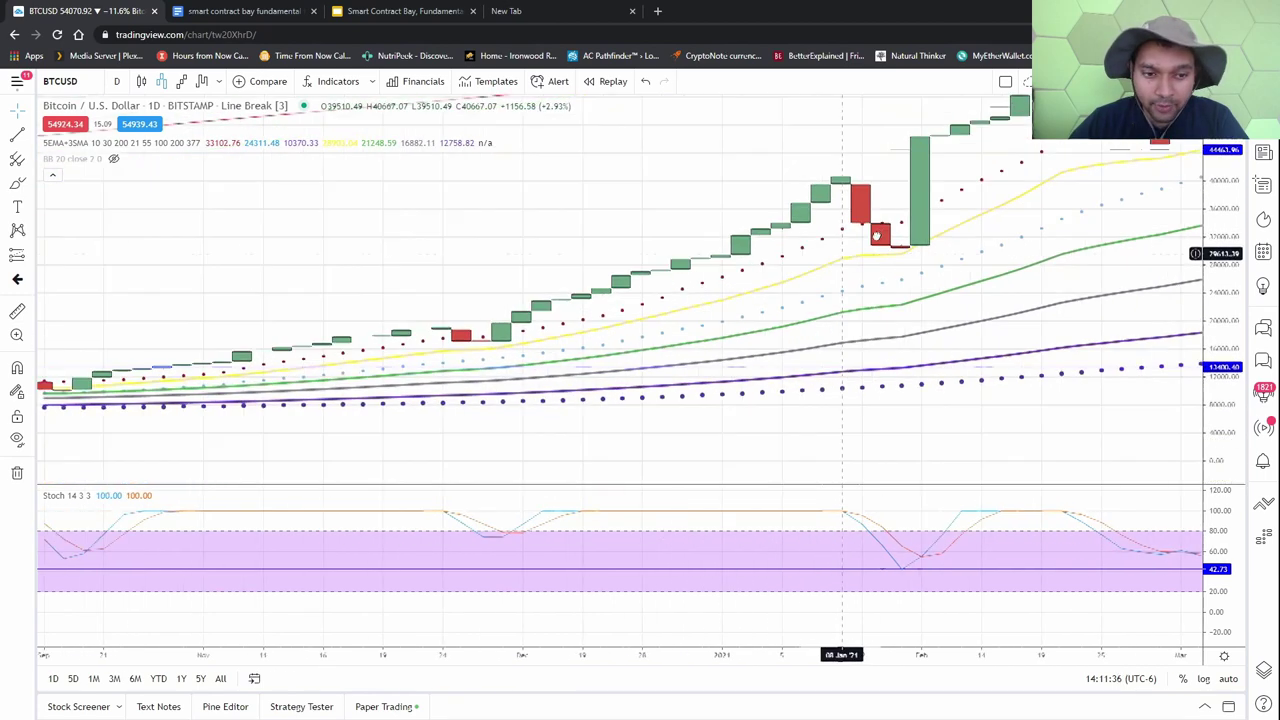
drag(580, 394, 760, 387)
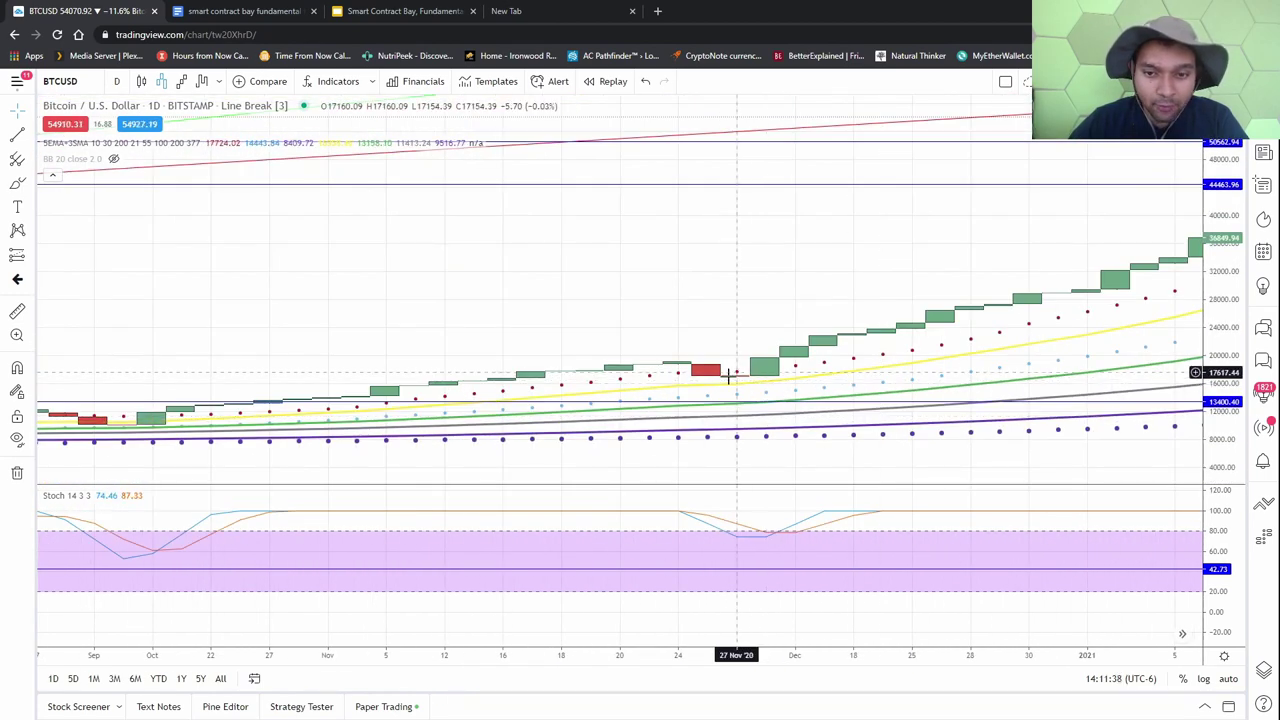
scroll(735, 380, down, 6)
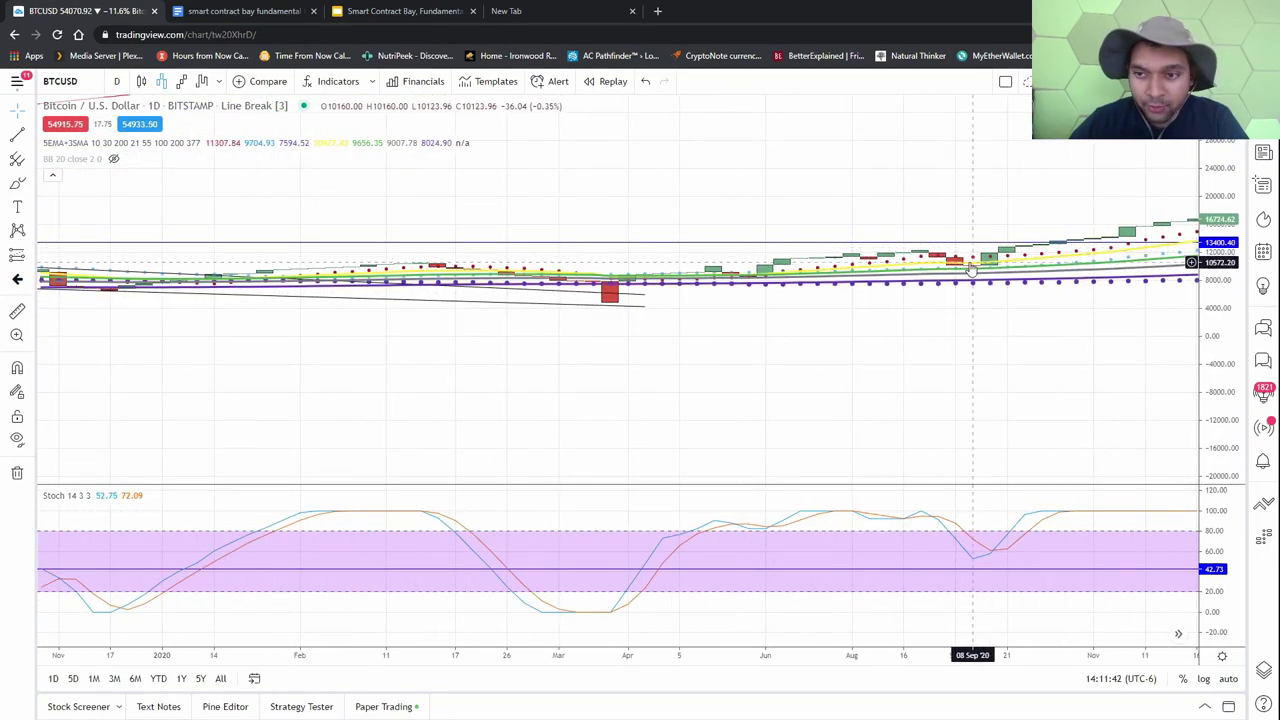
Compare the November 2020, January 2021 and February 2021 Line Break pullbacks with the latest red block in March.
drag(958, 274, 654, 441)
scroll(654, 441, up, 5)
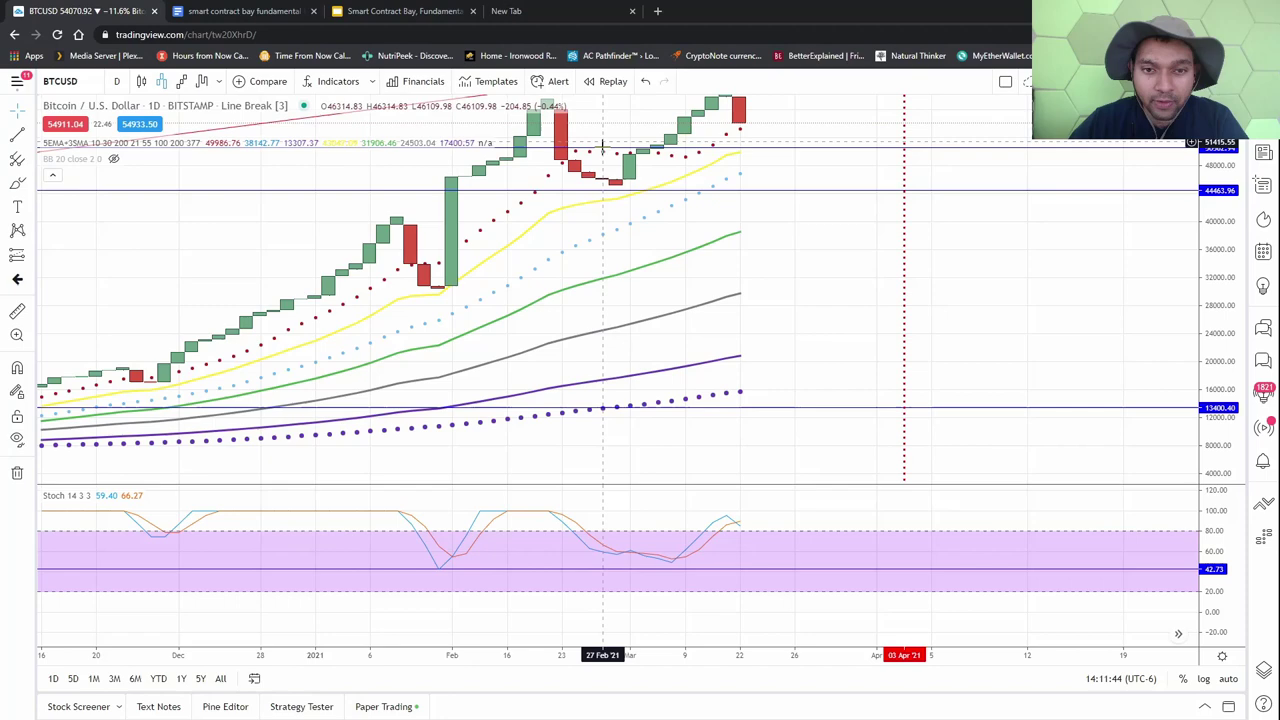
scroll(678, 285, up, 2)
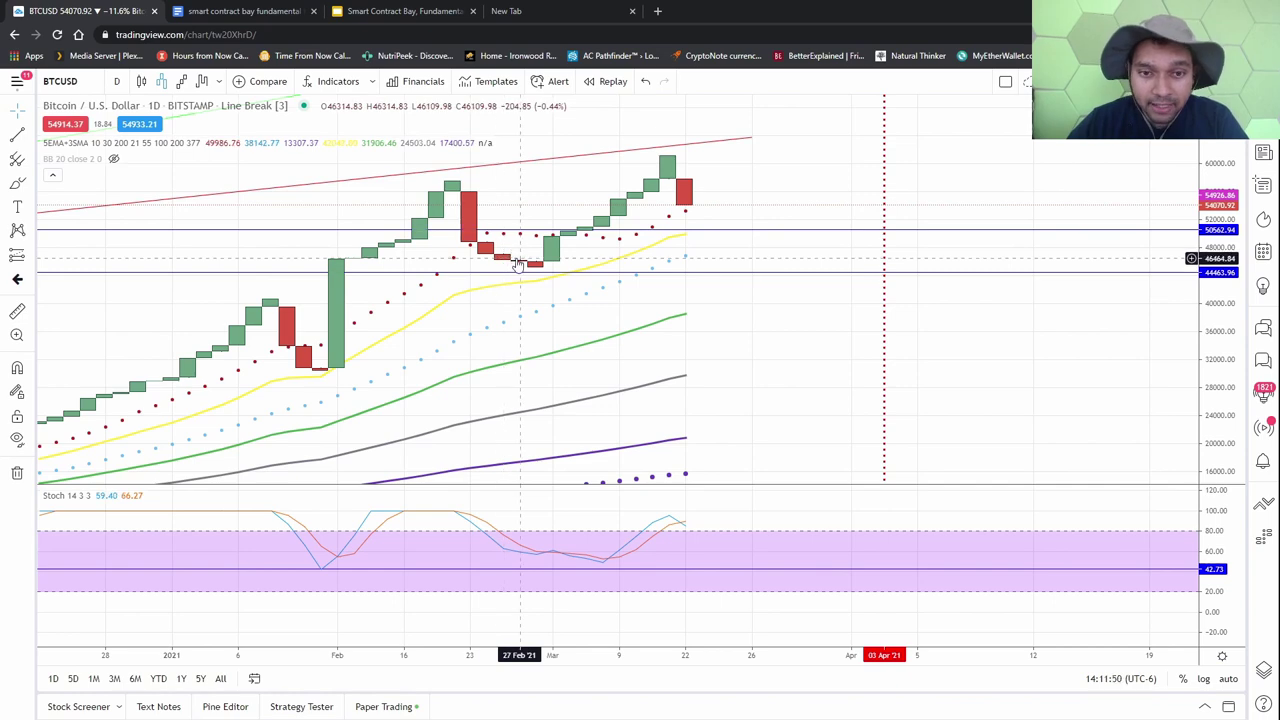
scroll(650, 268, down, 3)
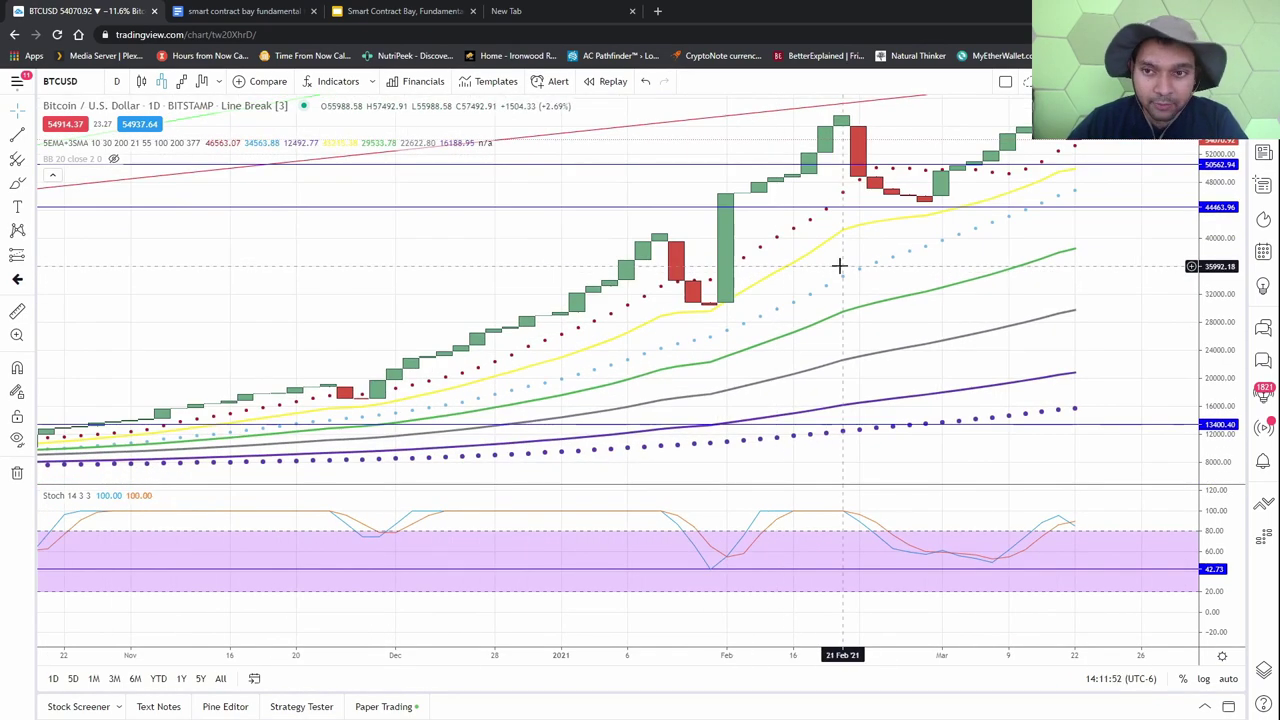
scroll(691, 343, down, 2)
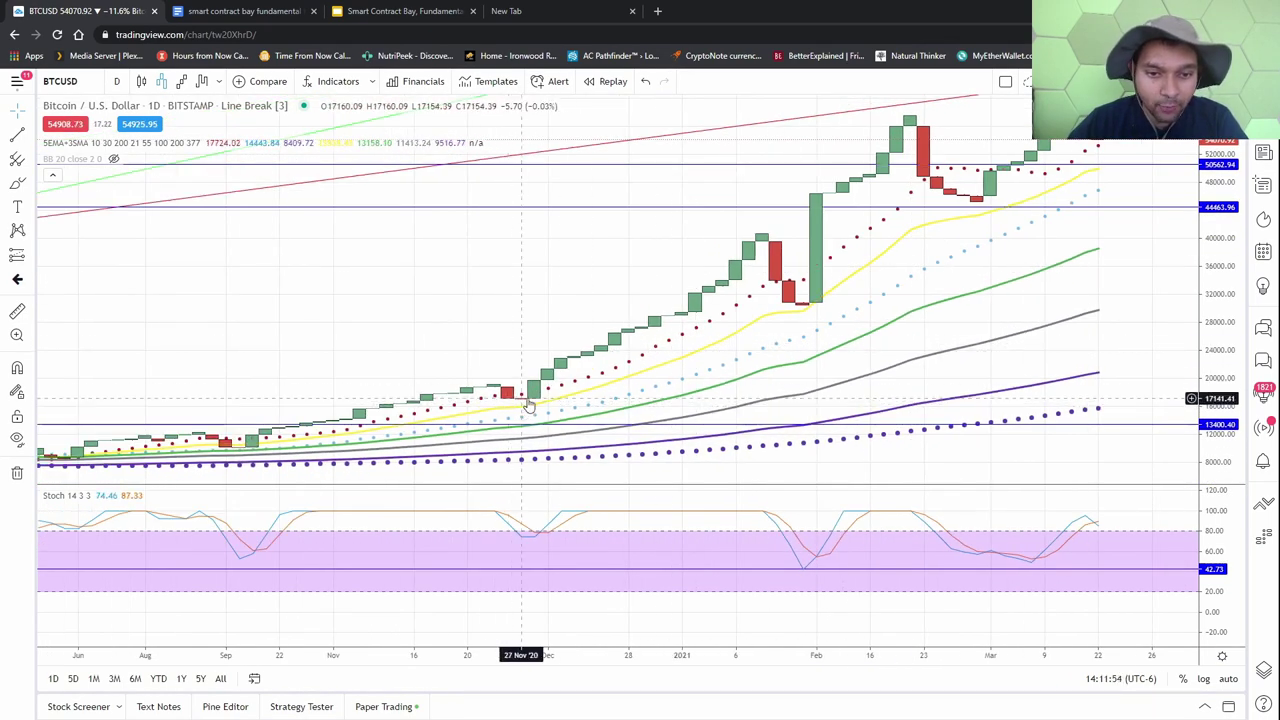
scroll(548, 360, up, 4)
mouse_move(757, 290)
mouse_down()
mouse_move(651, 306)
mouse_move(766, 276)
mouse_up()
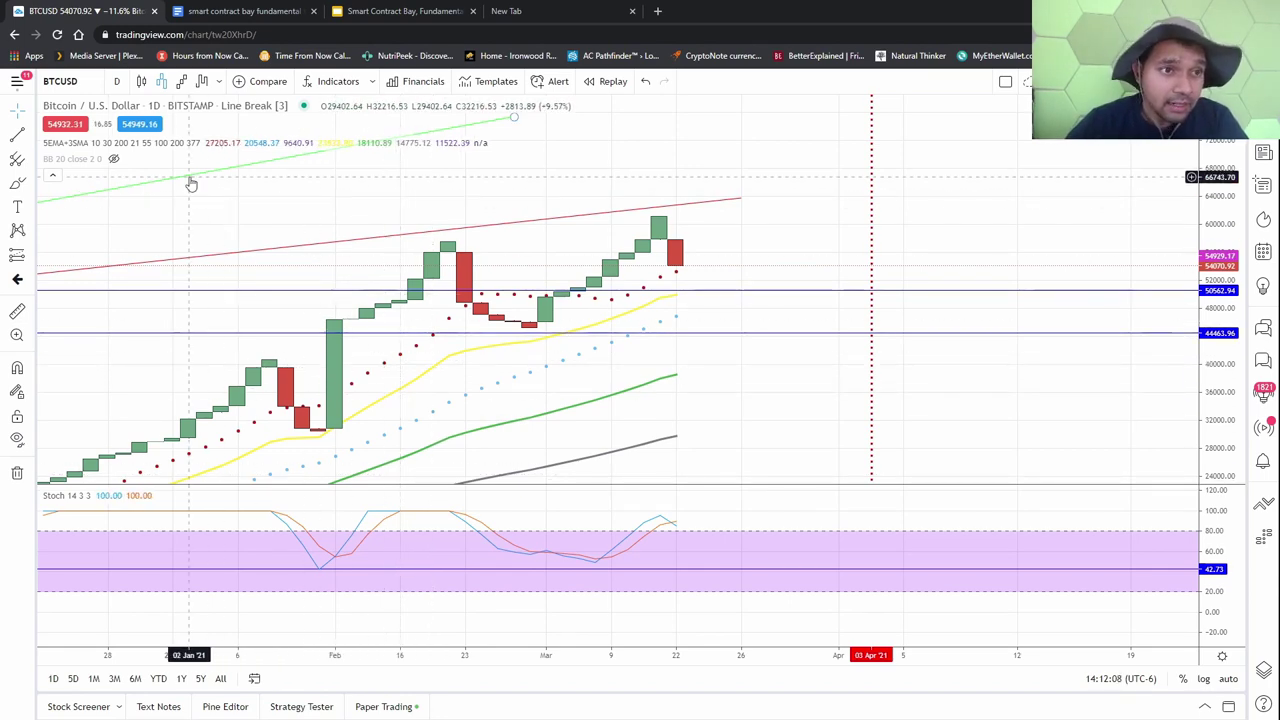
Switch the BTCUSD chart to the Renko type, showing the bricks from 2018 to March 2021.
click(185, 82)
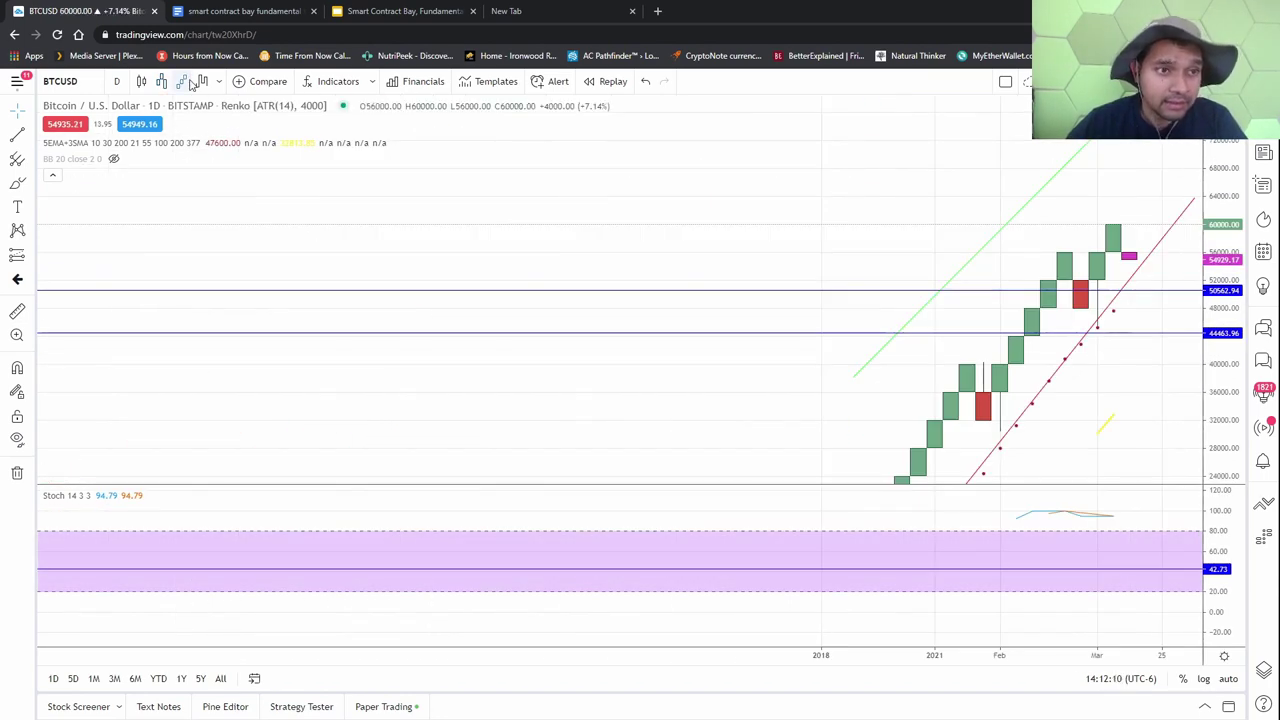
scroll(763, 311, up, 5)
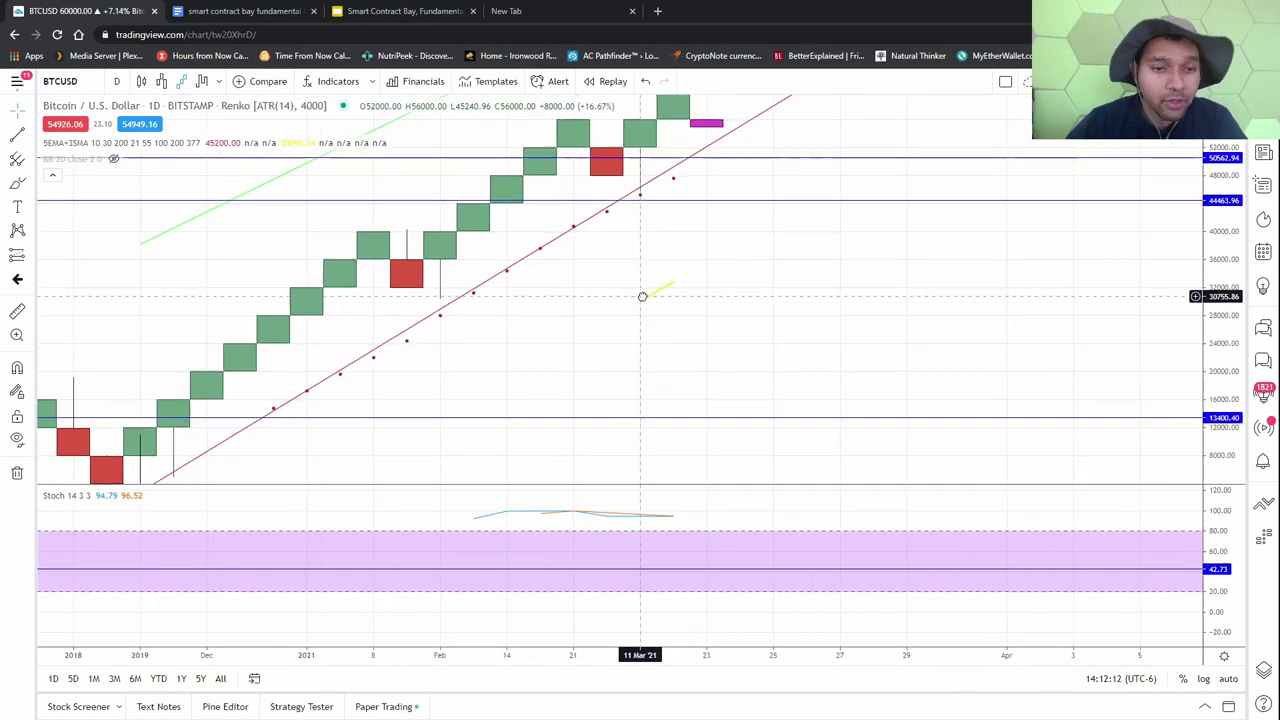
drag(642, 296, 866, 260)
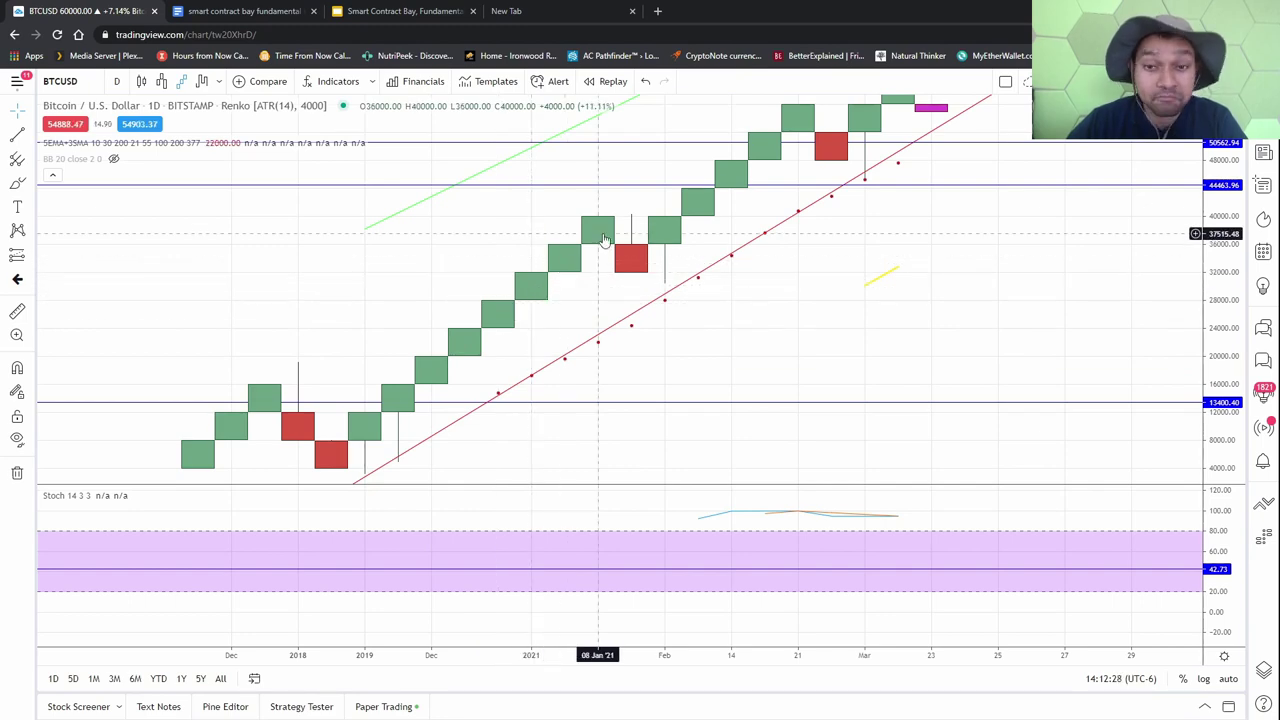
Examine the Renko bricks and pullbacks from 2018 to early 2021 along the rising red trend line.
drag(834, 300, 651, 440)
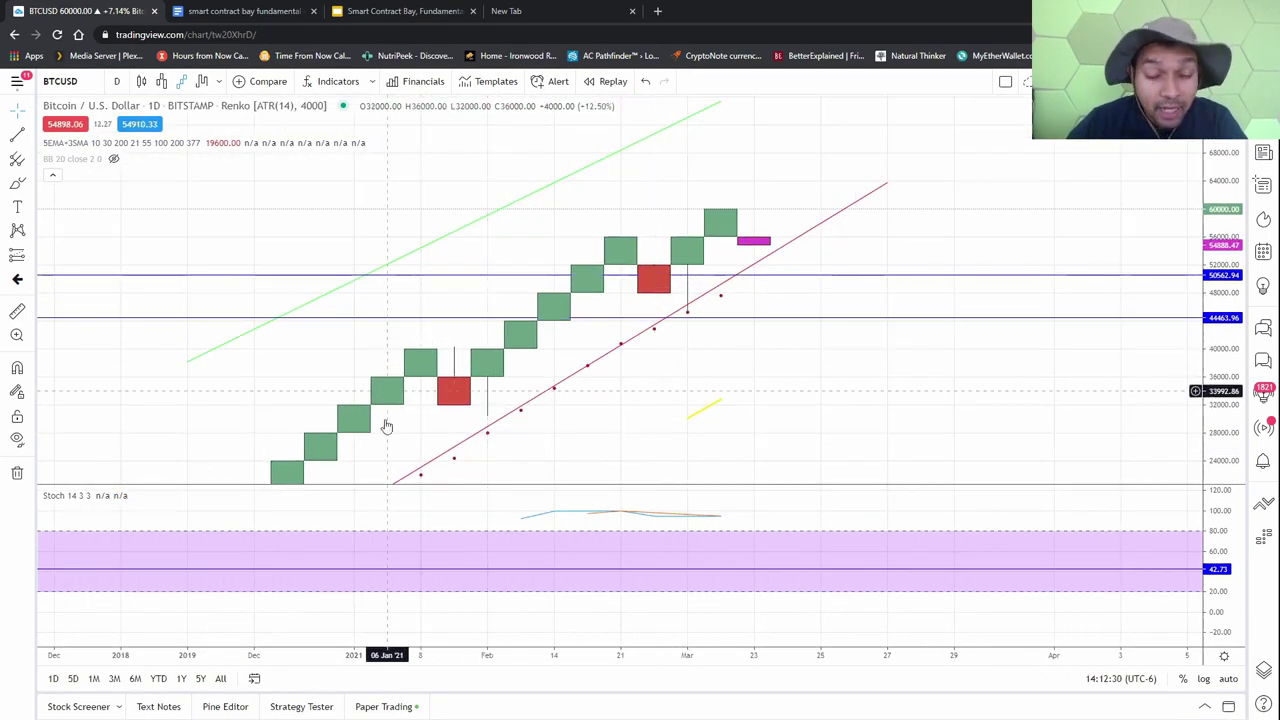
drag(471, 277, 536, 204)
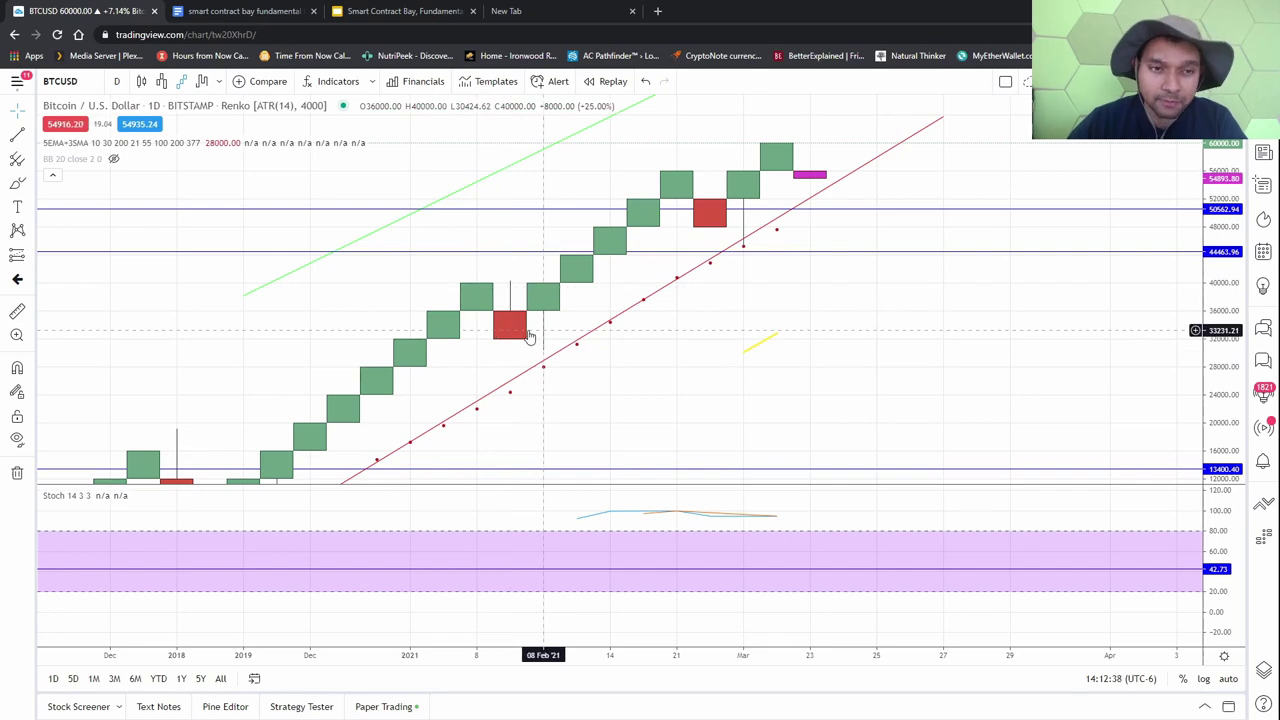
scroll(525, 342, down, 3)
scroll(543, 300, up, 3)
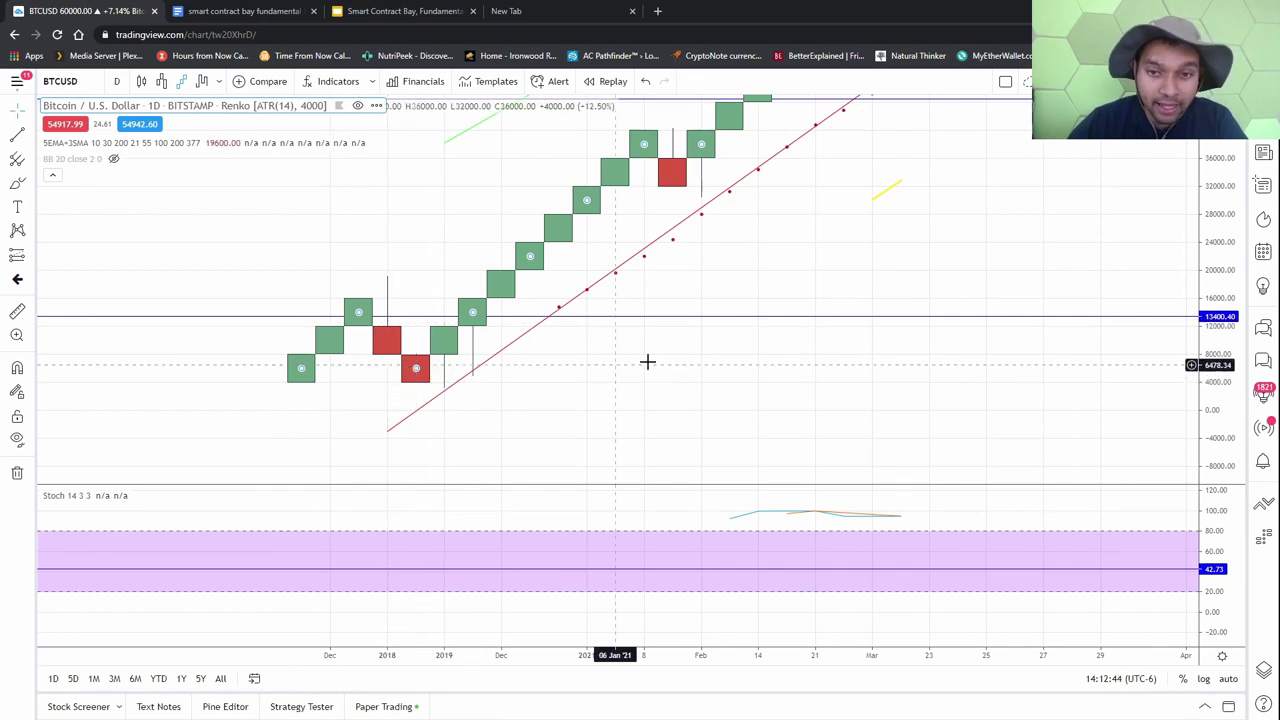
drag(646, 363, 617, 363)
scroll(434, 297, down, 2)
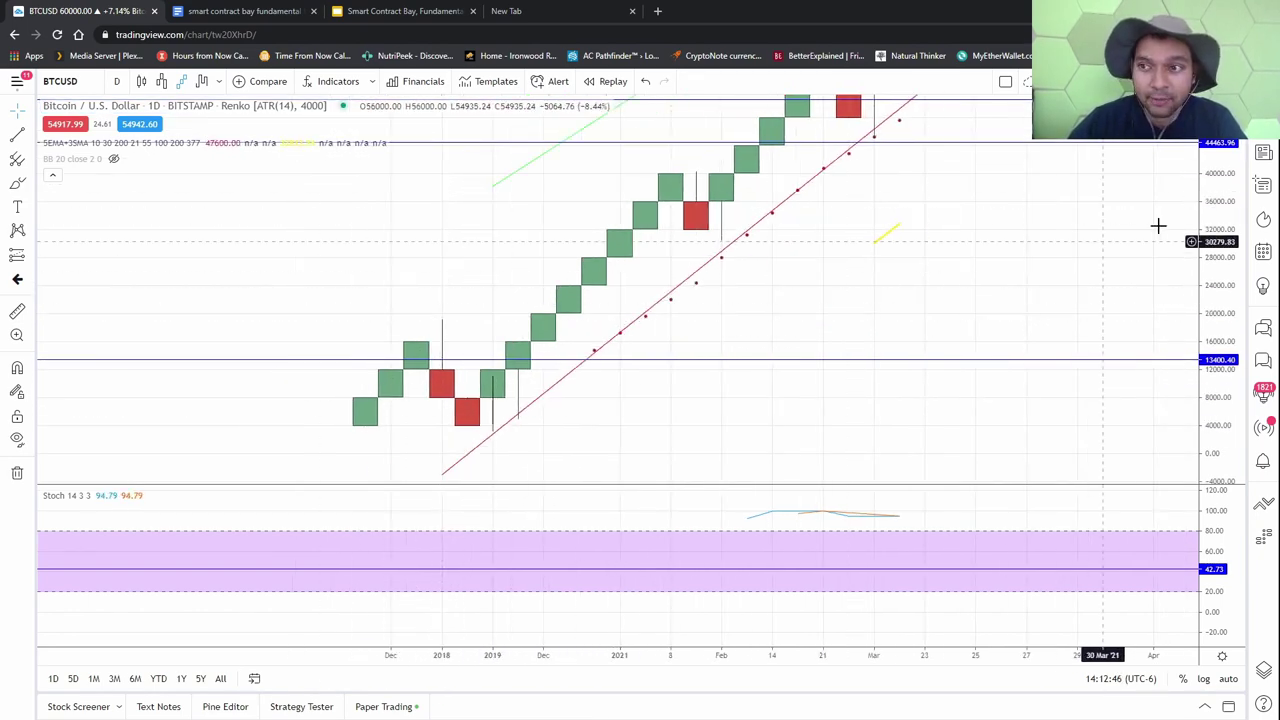
Rescale the price axis and examine the latest Renko bricks between the green and red trend lines.
drag(1200, 241, 1200, 268)
drag(910, 227, 697, 351)
drag(1212, 305, 1212, 265)
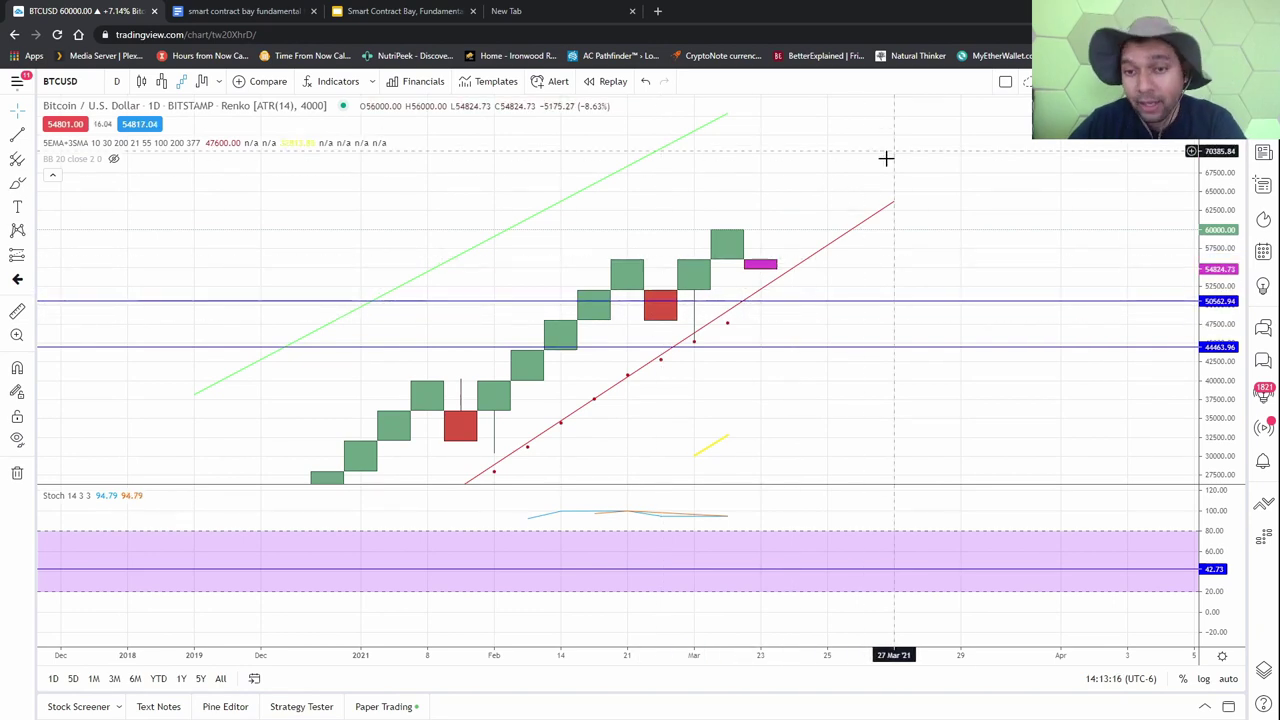
drag(948, 197, 933, 239)
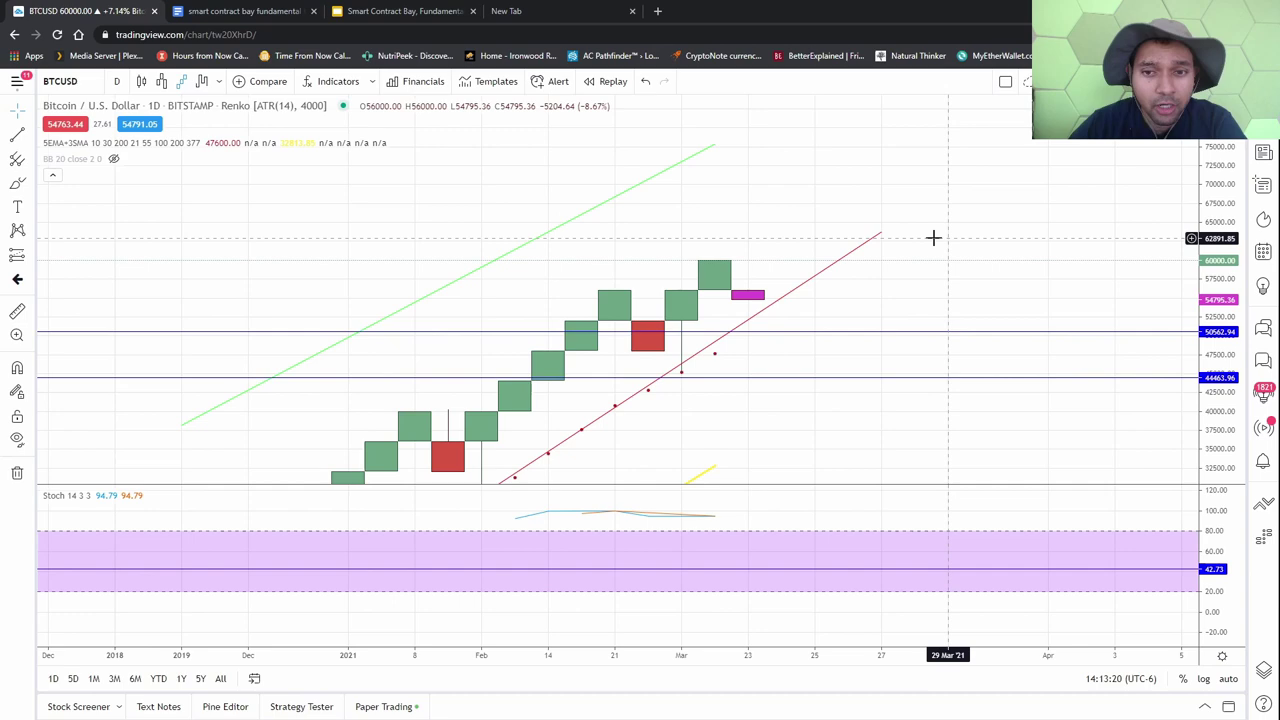
mouse_move(883, 280)
mouse_down()
mouse_move(954, 106)
mouse_move(951, 206)
mouse_move(877, 290)
mouse_up()
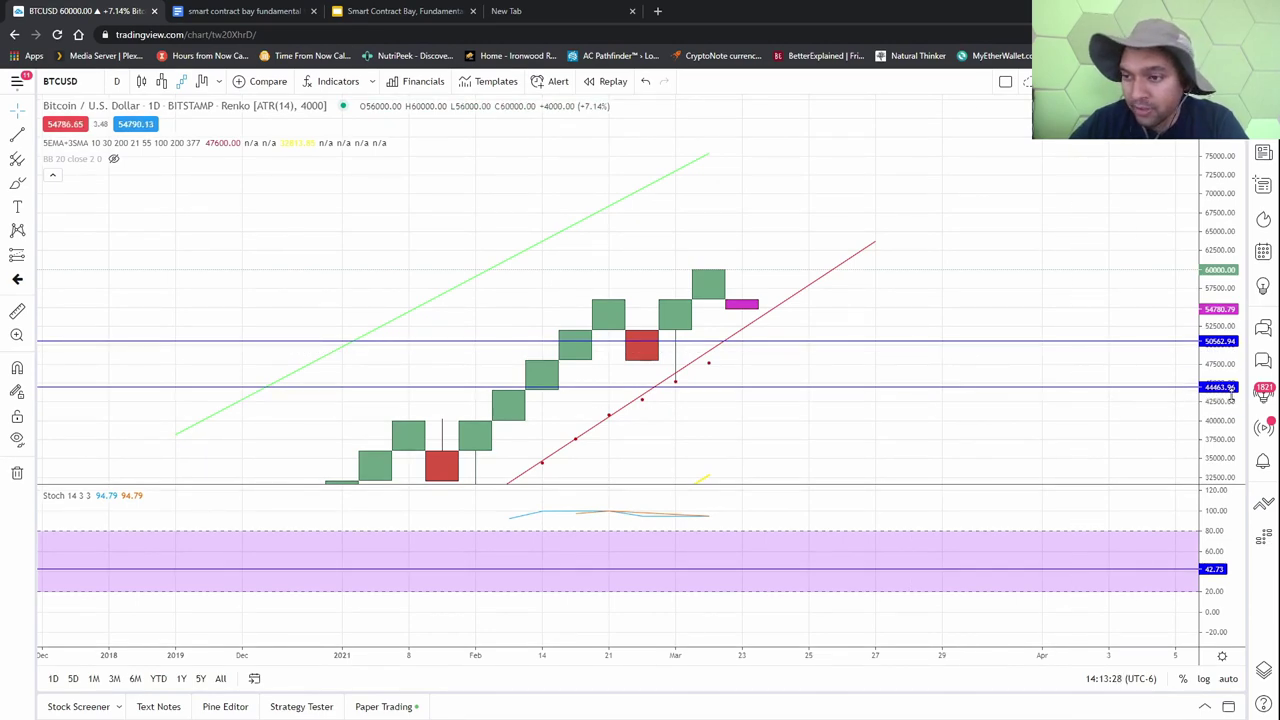
Switch the BTCUSD chart to the Kagi type and examine its reversals above the rising red trend line.
click(205, 81)
drag(711, 320, 529, 212)
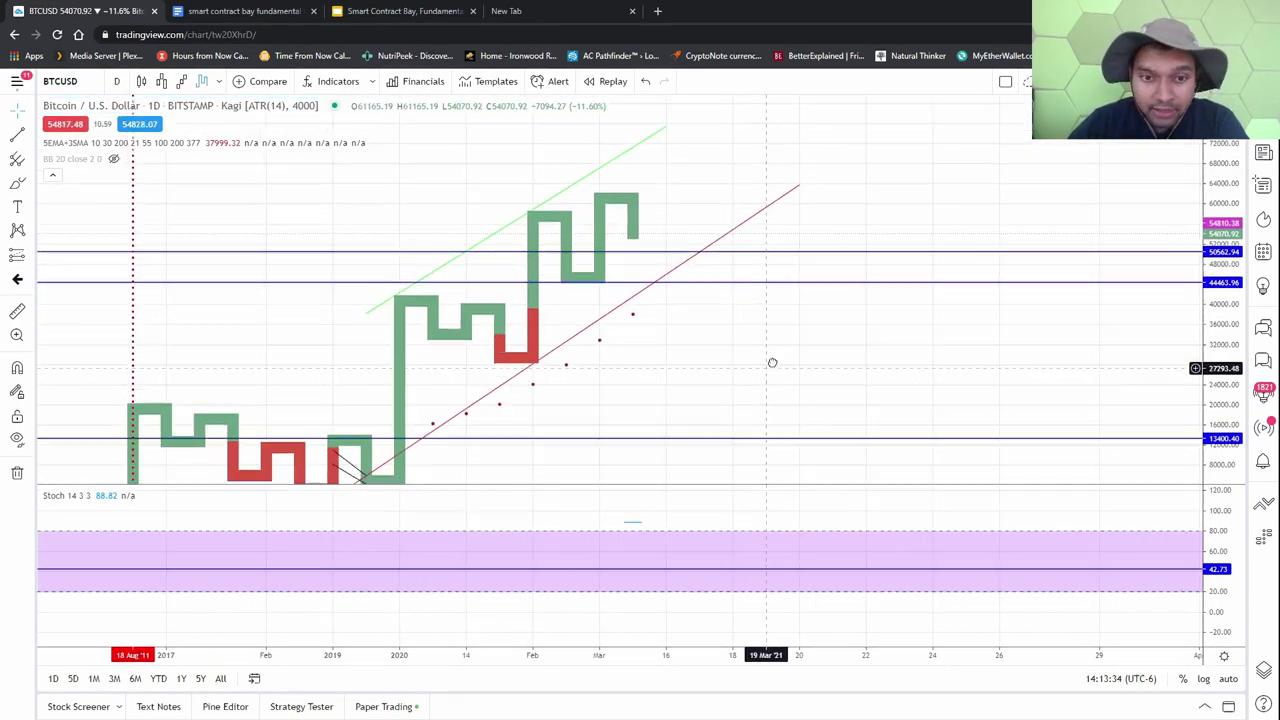
drag(772, 362, 746, 377)
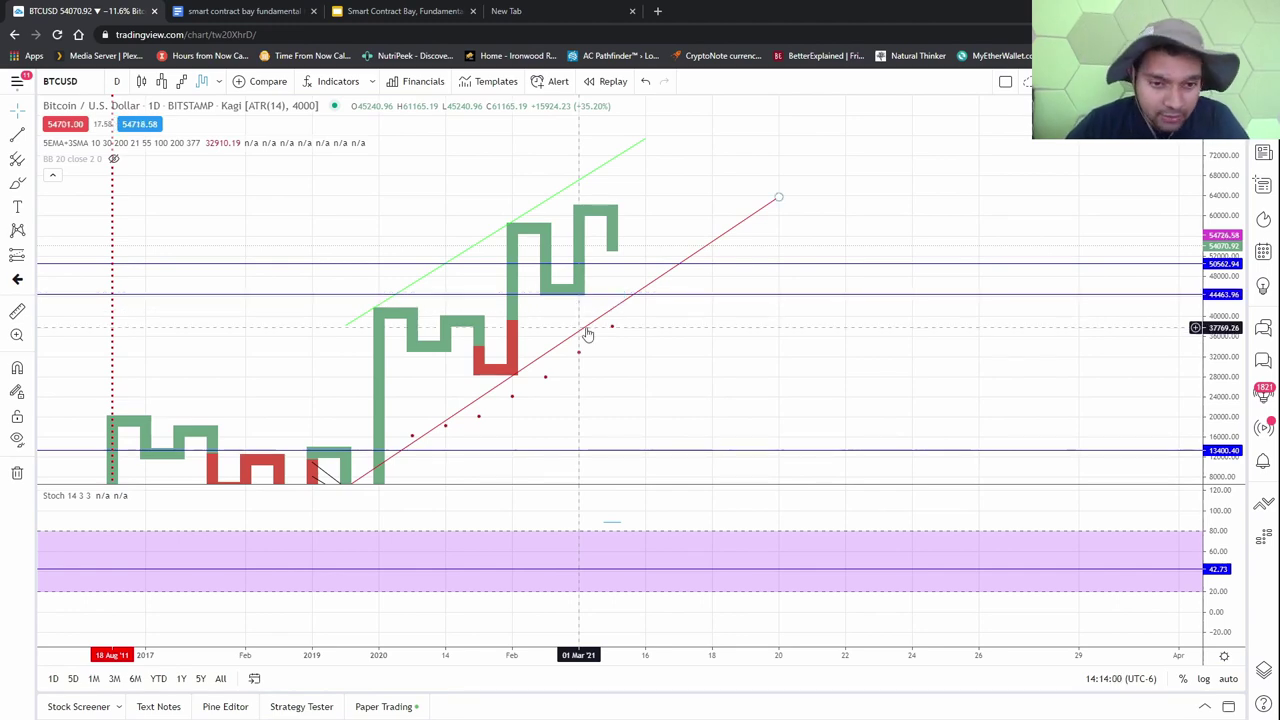
drag(737, 345, 789, 357)
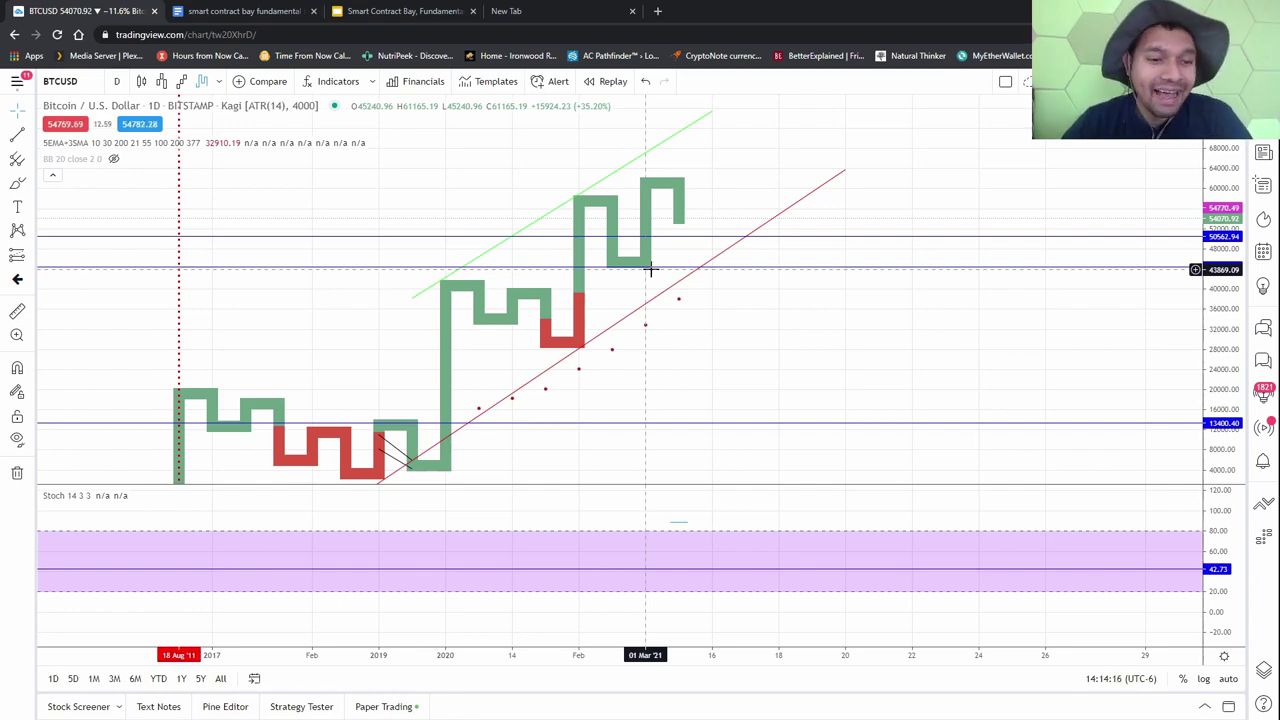
Examine the early 2021 Kagi swings between the green and red trend lines and around the horizontal price levels.
drag(714, 323, 702, 360)
scroll(620, 349, up, 2)
click(640, 340)
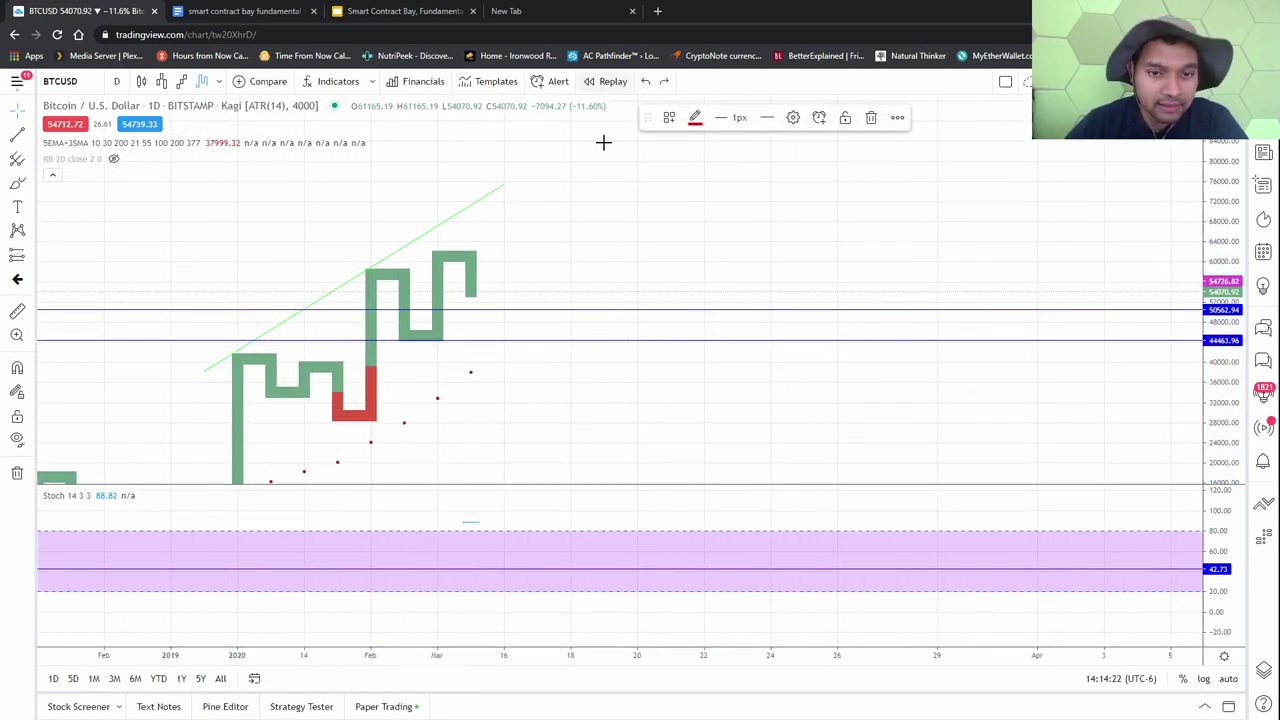
drag(514, 220, 660, 183)
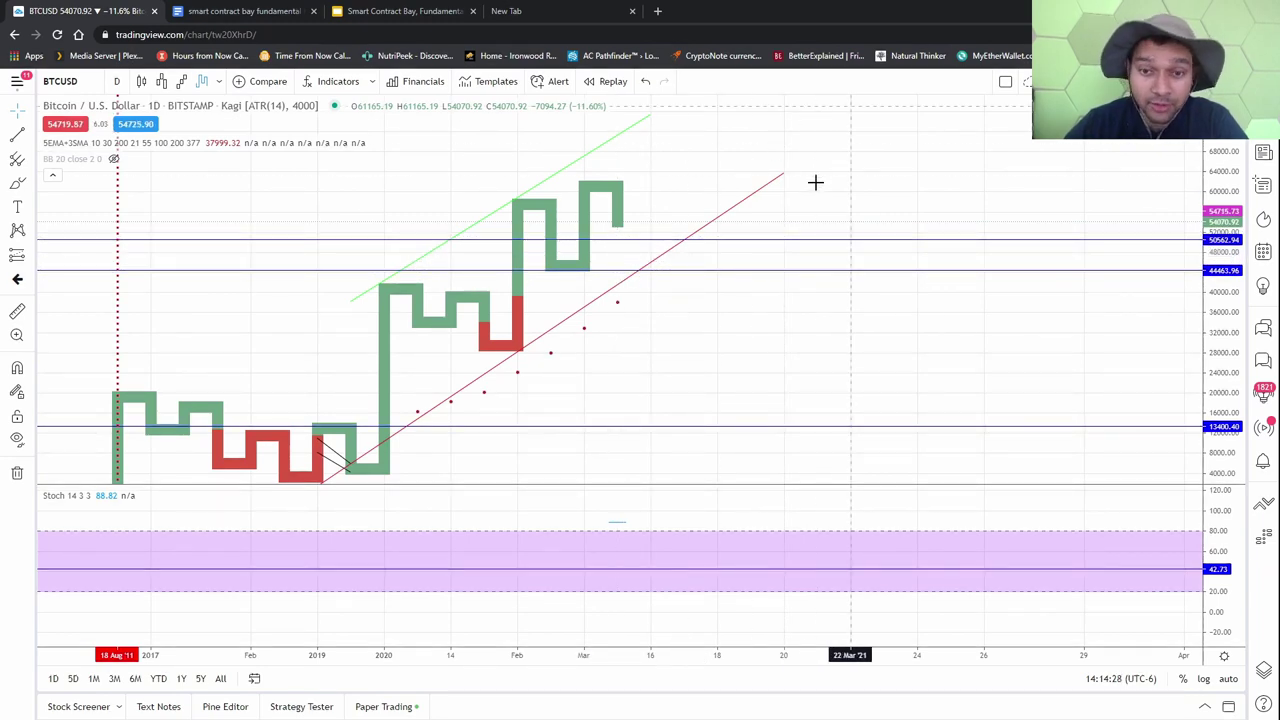
scroll(851, 340, down, 2)
scroll(1162, 209, right, 2)
drag(1213, 148, 1166, 257)
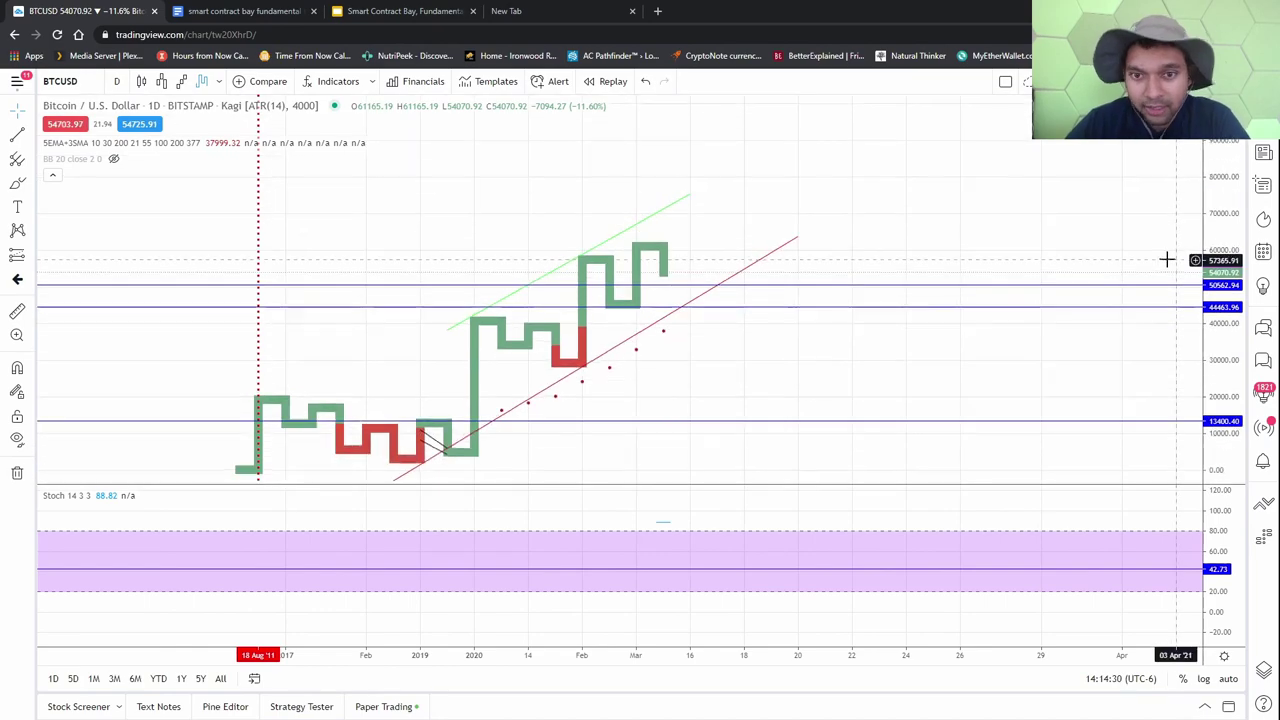
Return the BTCUSD chart to candlesticks and examine the March 2021 pullback against the moving averages and stochastic.
key(ctrl+z)
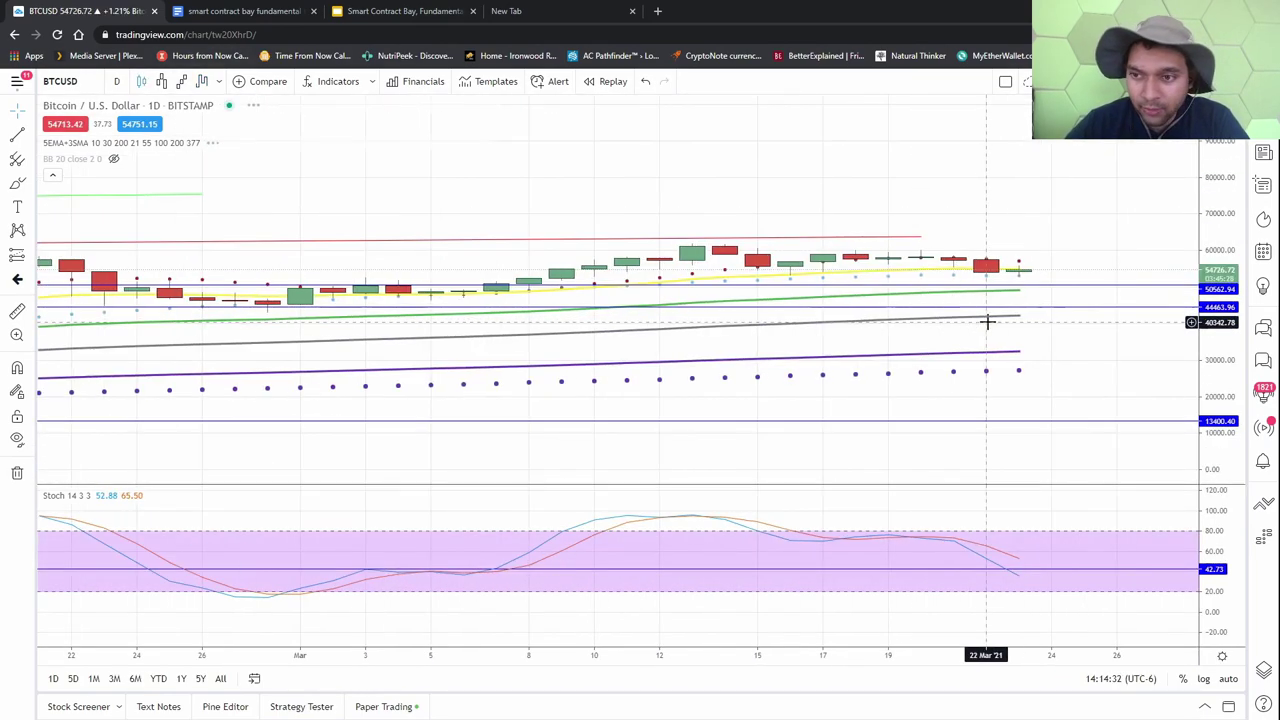
scroll(1006, 286, down, 6)
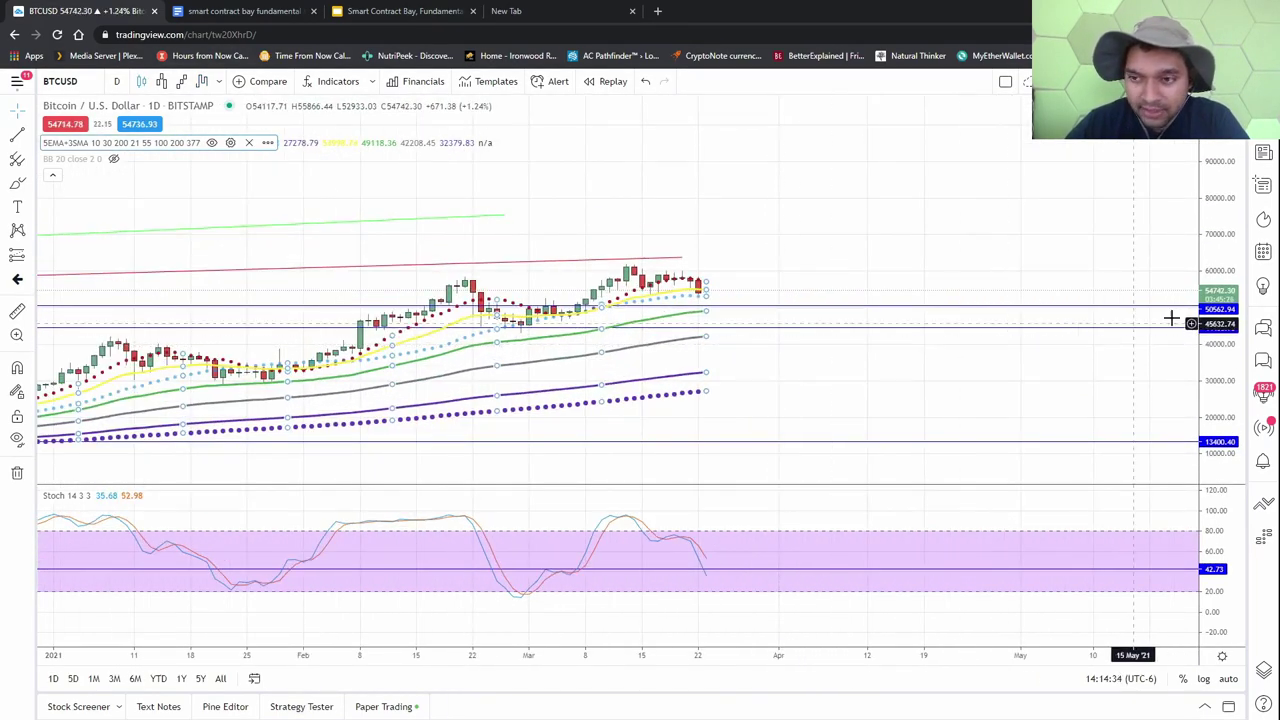
scroll(840, 294, up, 5)
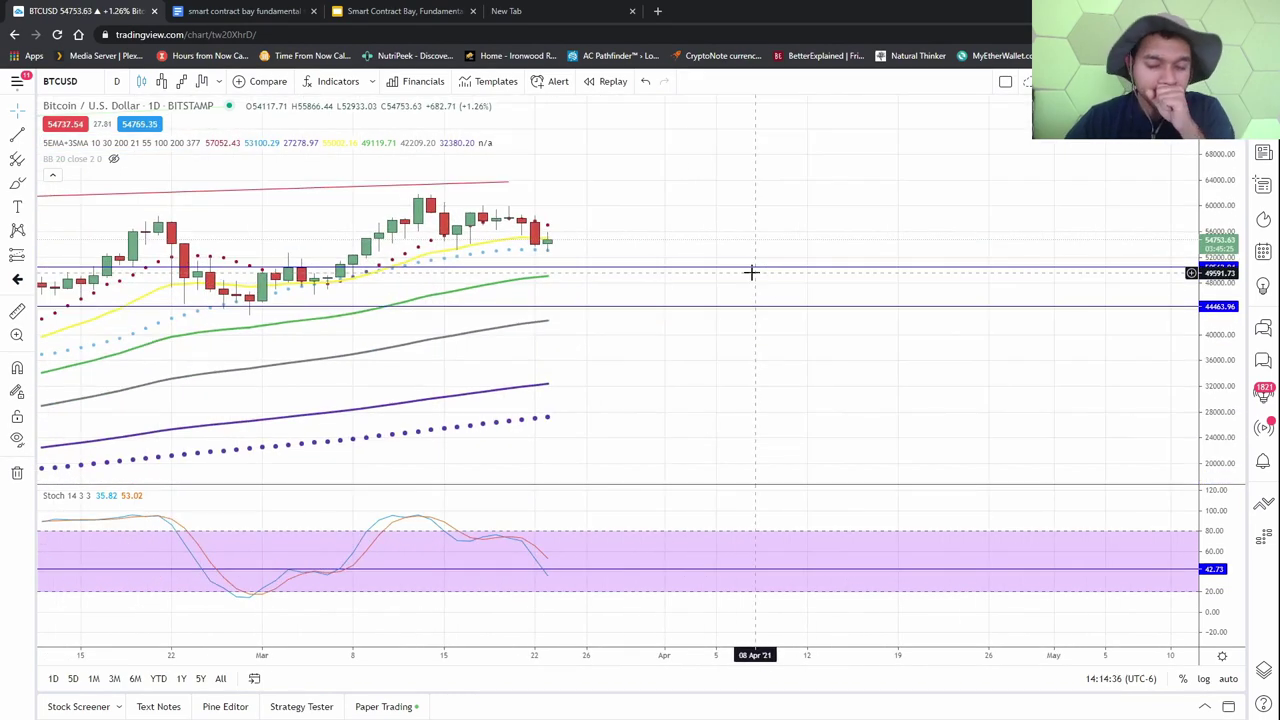
scroll(637, 229, left, 3)
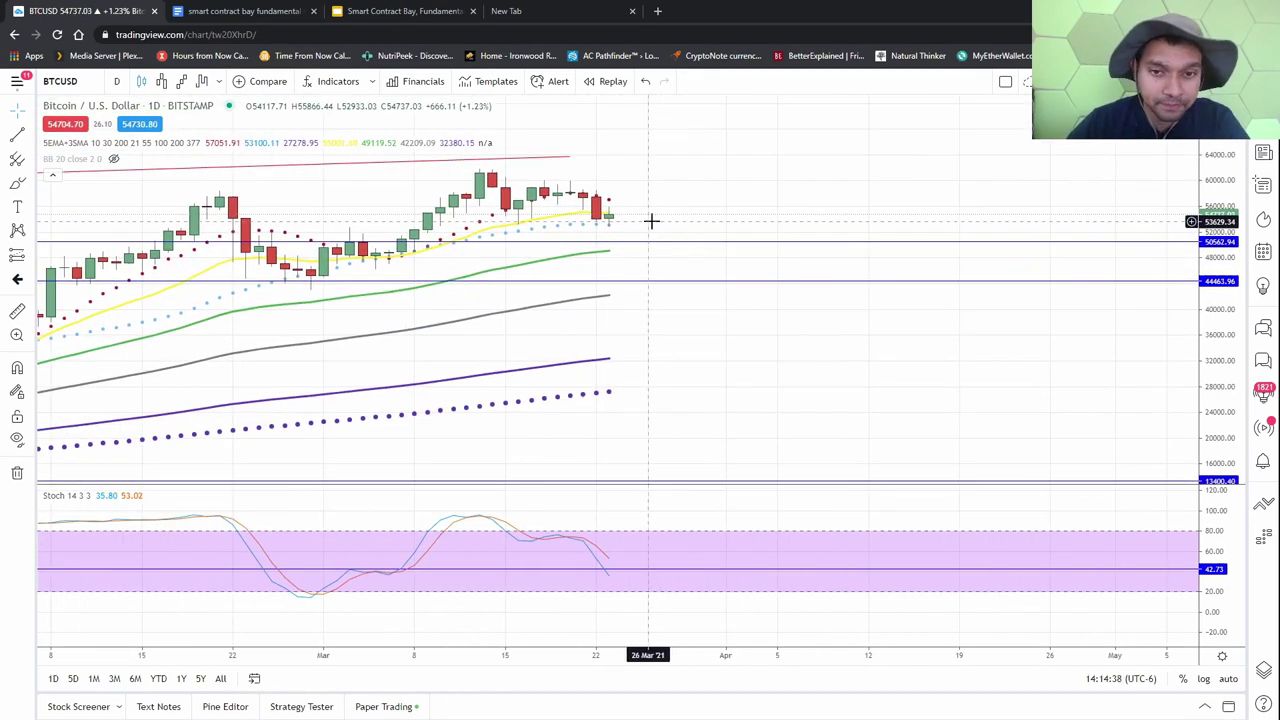
scroll(590, 220, up, 1)
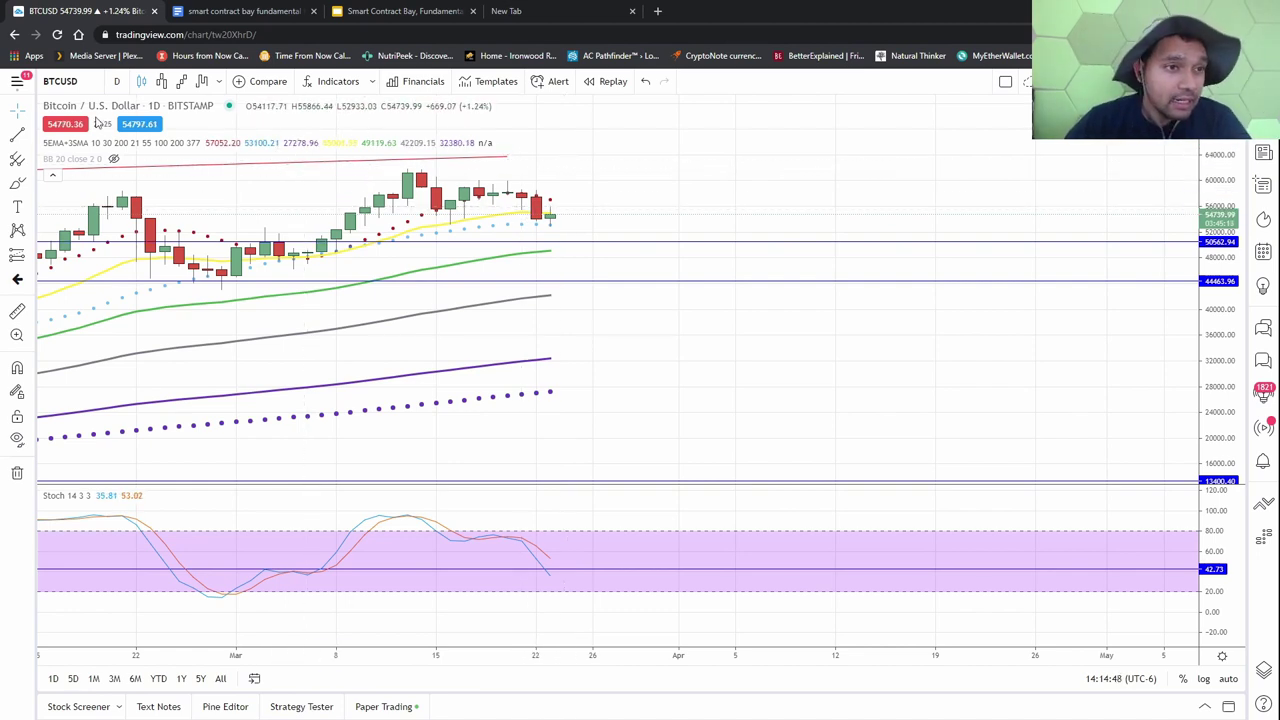
Open the saved ETH Chart layout and examine the ETHUSD Kagi swings from 2018 to March 2021.
click(17, 84)
mouse_move(128, 95)
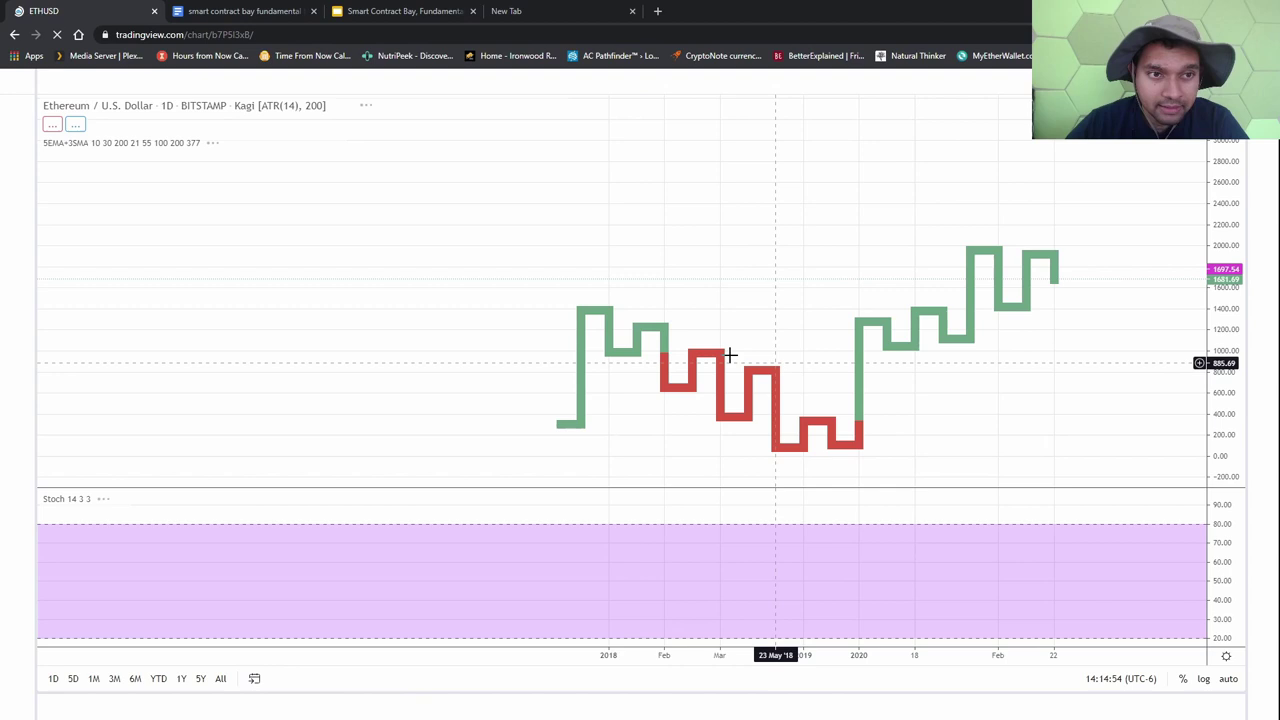
drag(1077, 406, 671, 383)
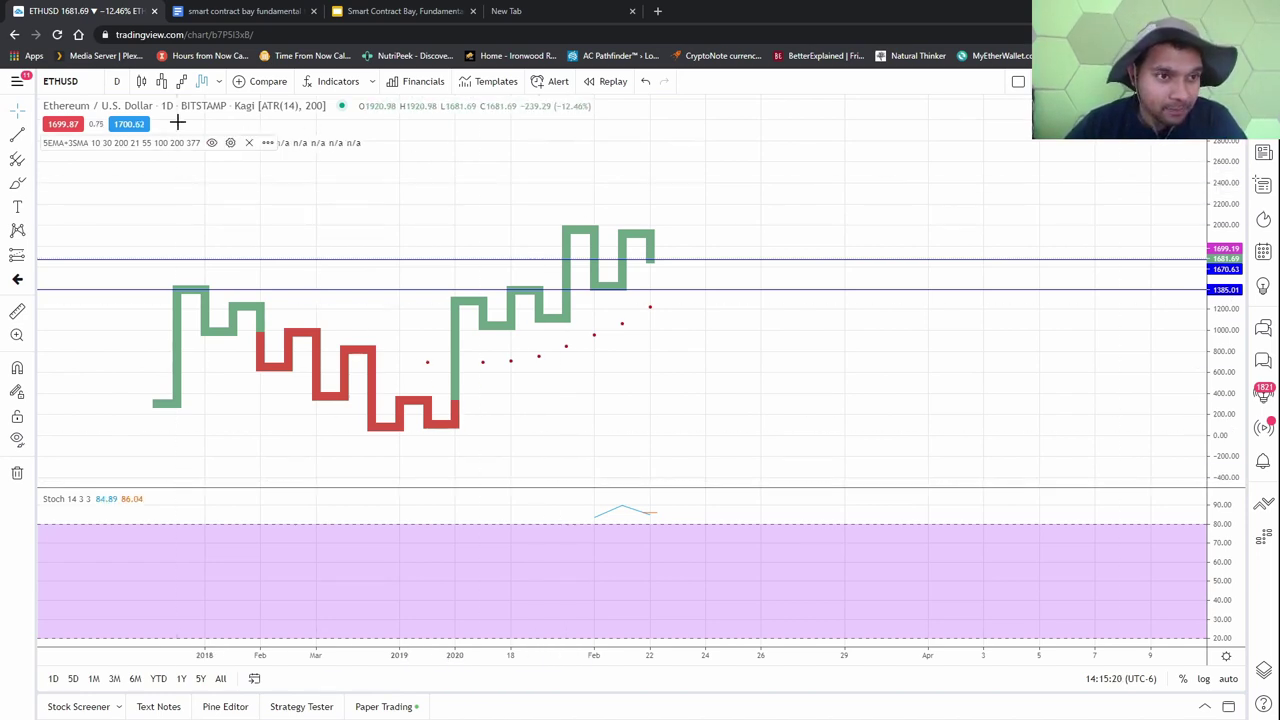
Switch the ETHUSD chart to the Renko type and examine the latest bricks around the two horizontal levels.
click(185, 81)
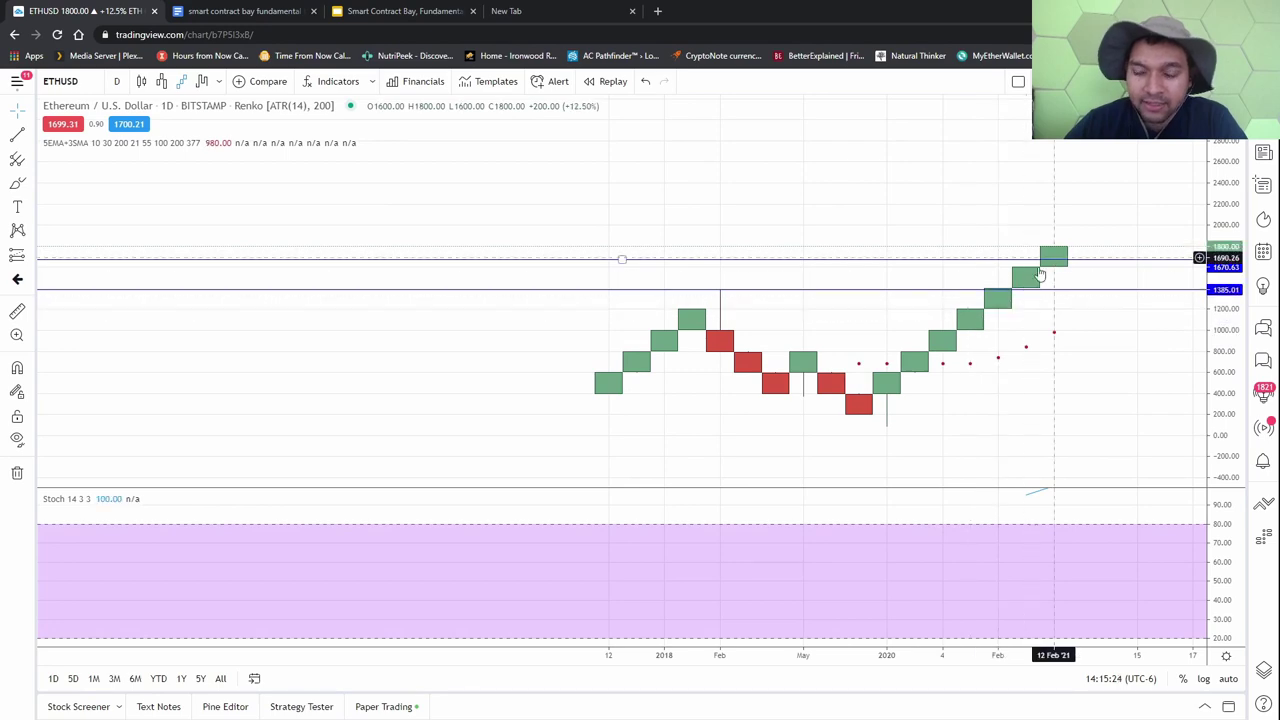
drag(1027, 398, 697, 438)
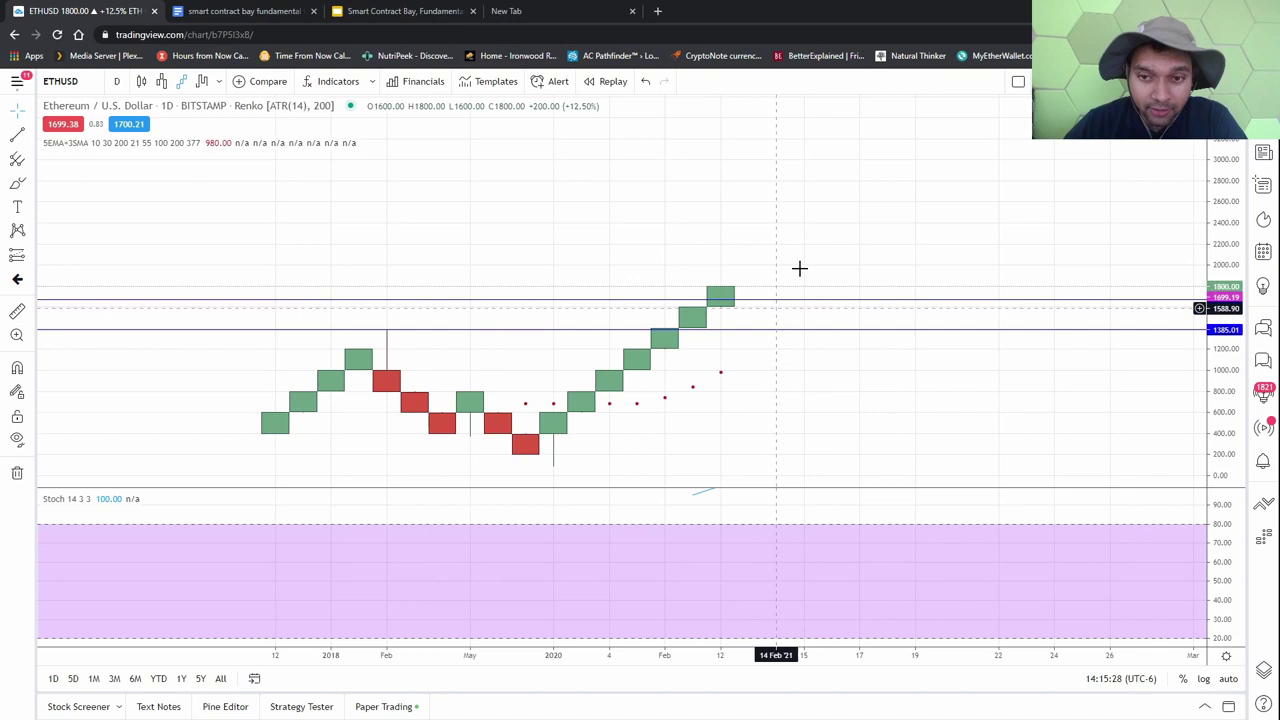
drag(811, 317, 824, 293)
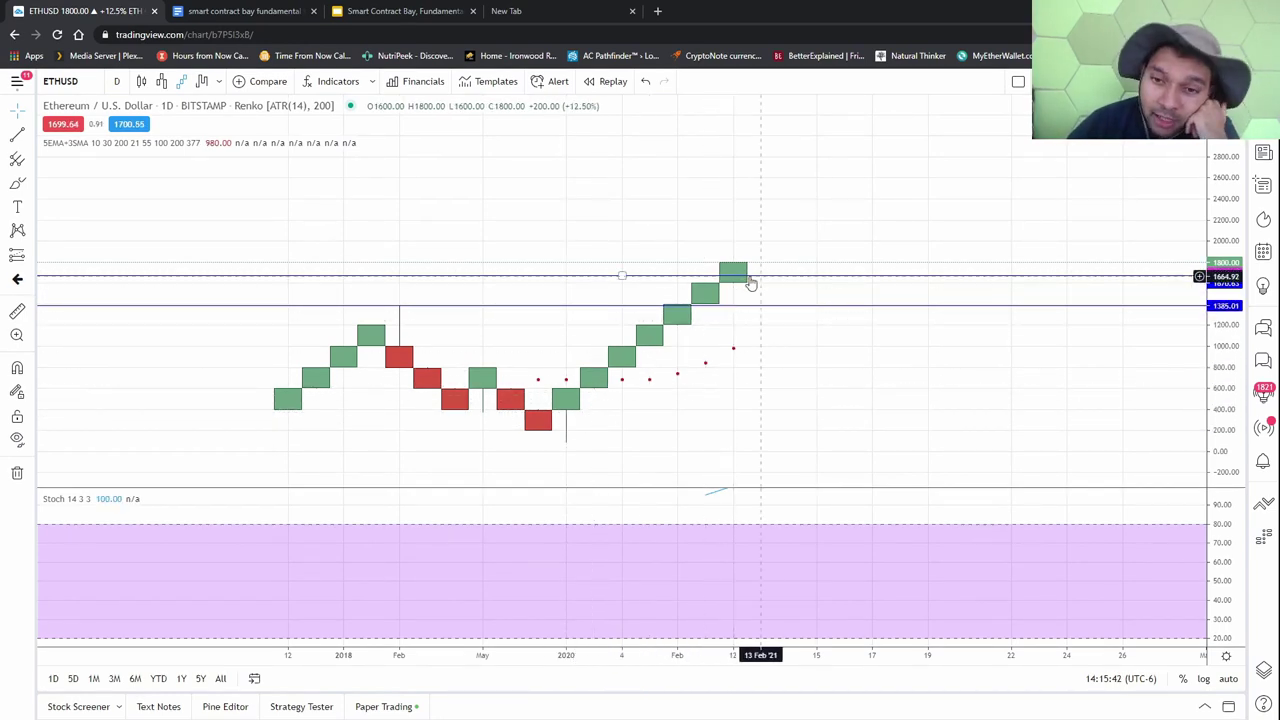
Switch the ETHUSD chart to the Line Break type and examine the latest red block against the moving averages.
click(167, 84)
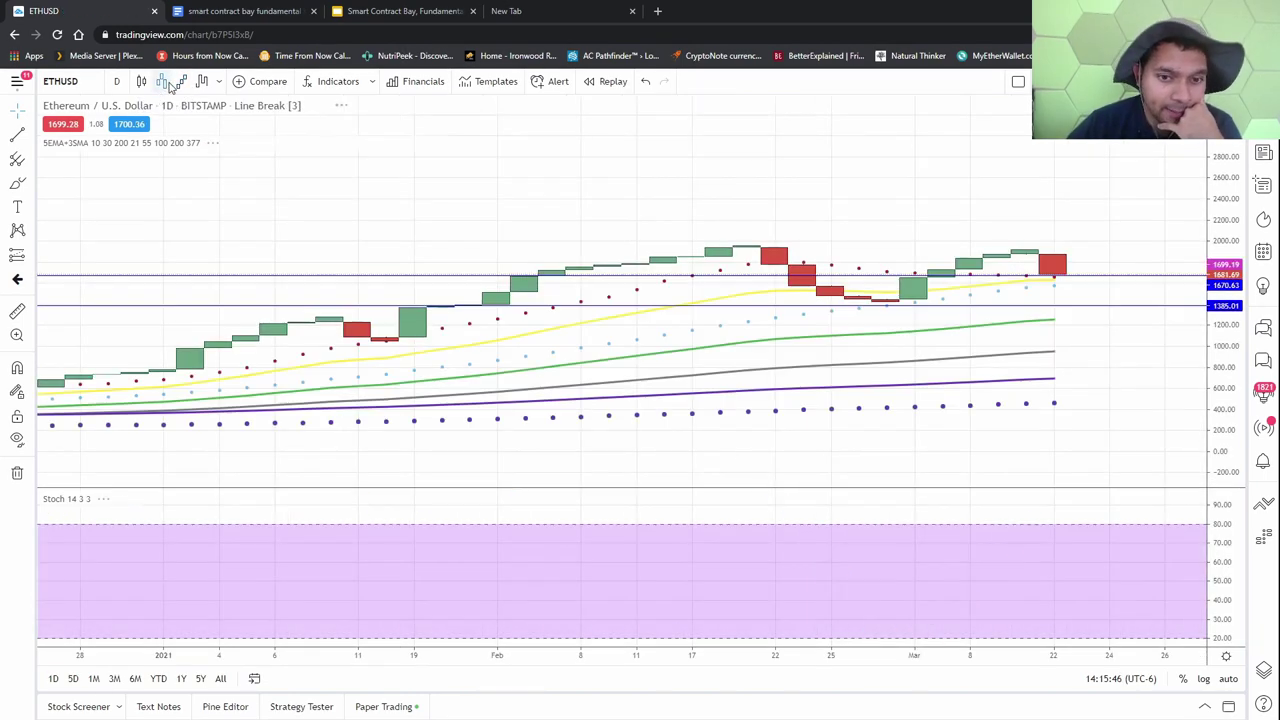
scroll(468, 360, down, 6)
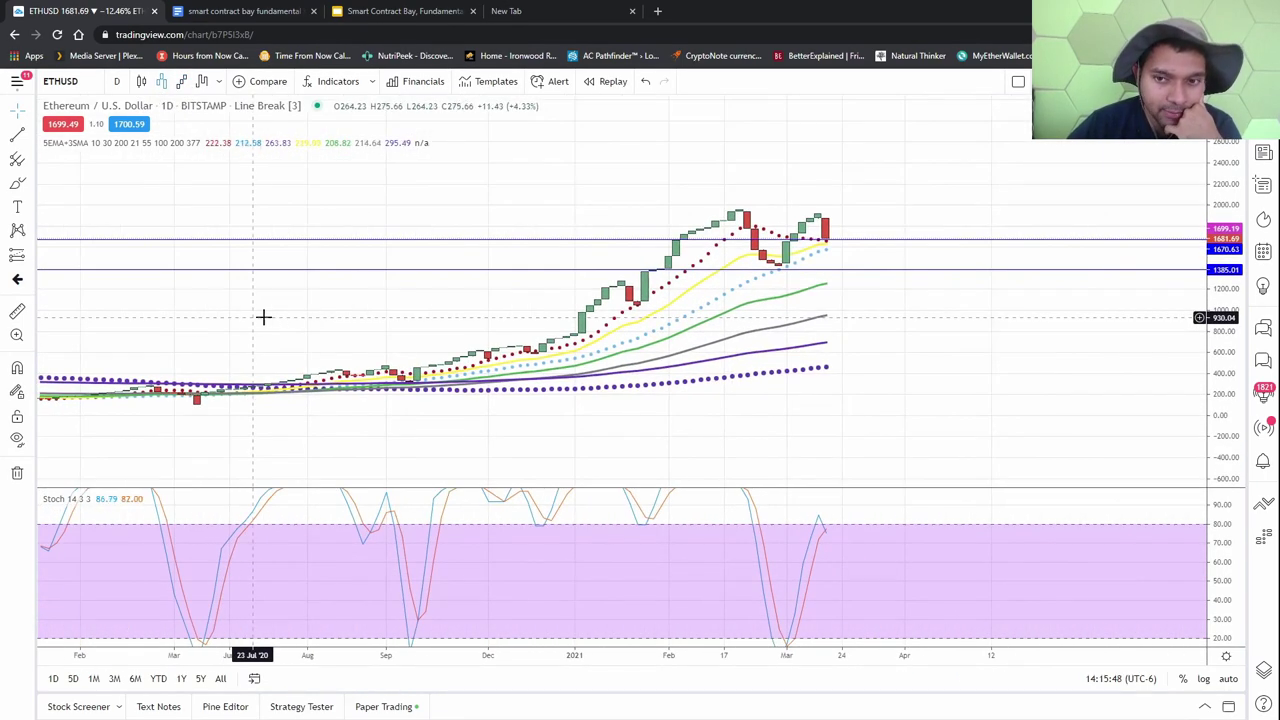
scroll(817, 451, up, 5)
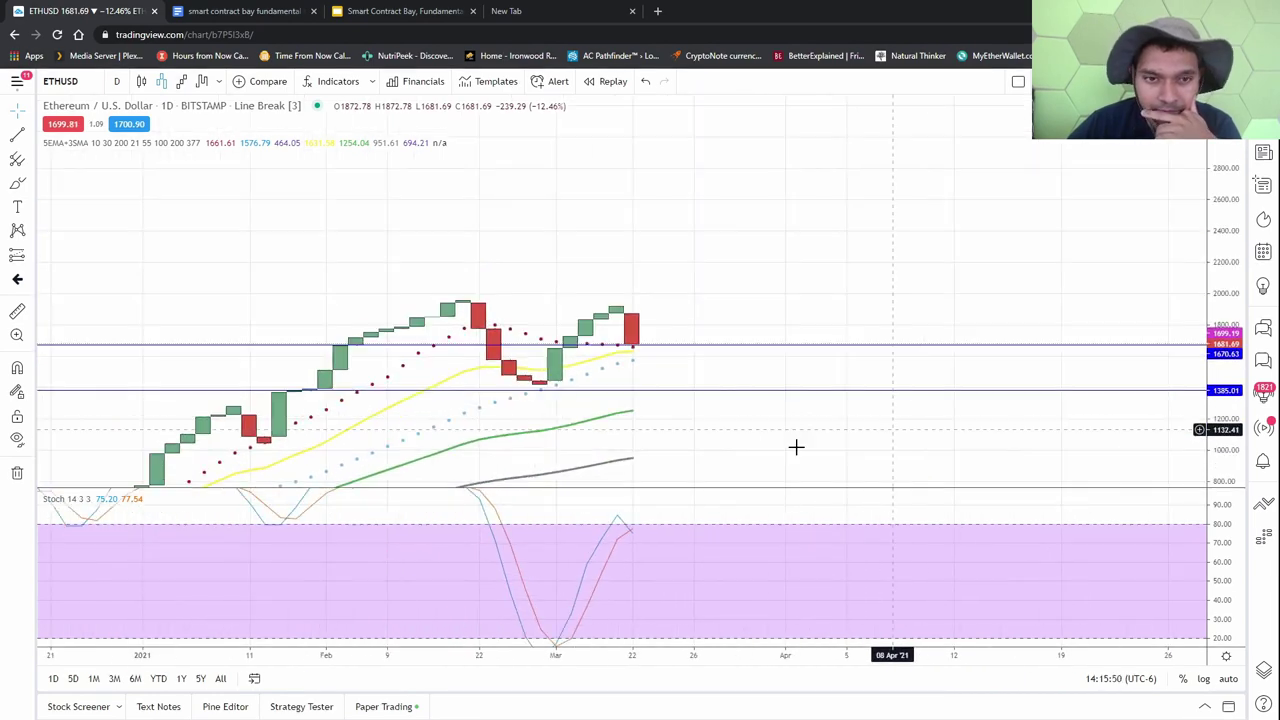
scroll(796, 447, up, 4)
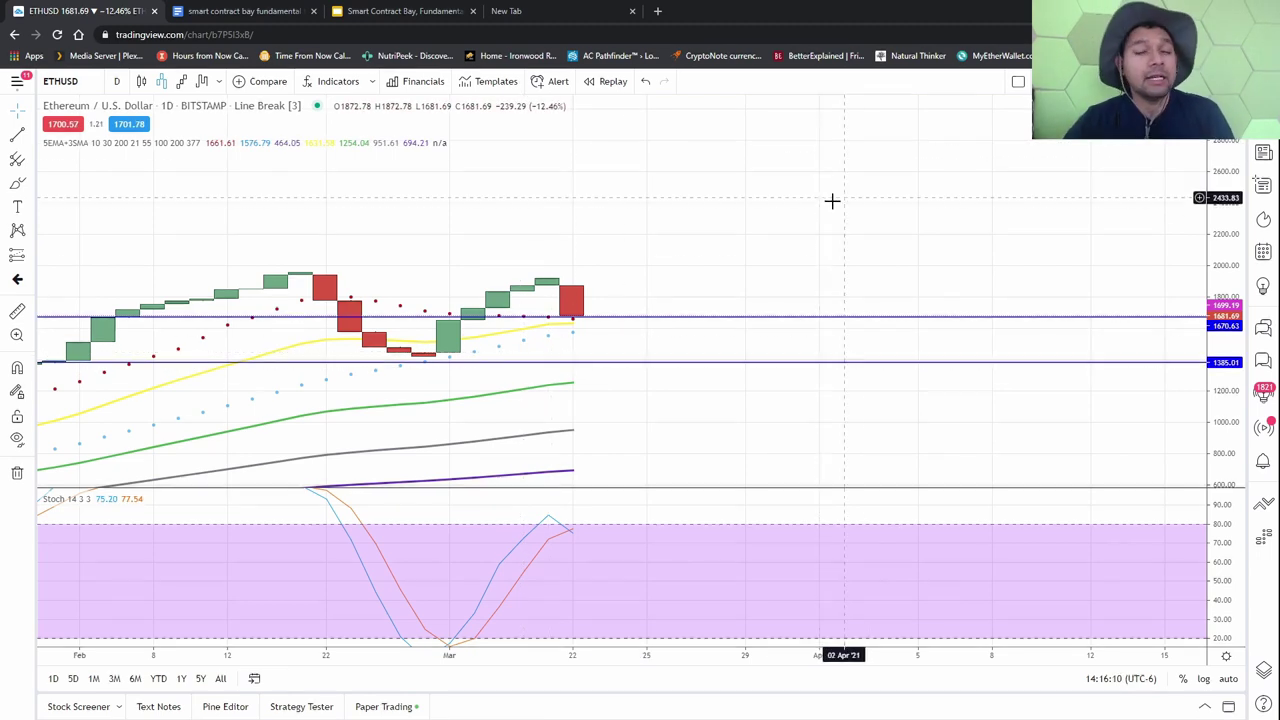
scroll(676, 272, down, 2)
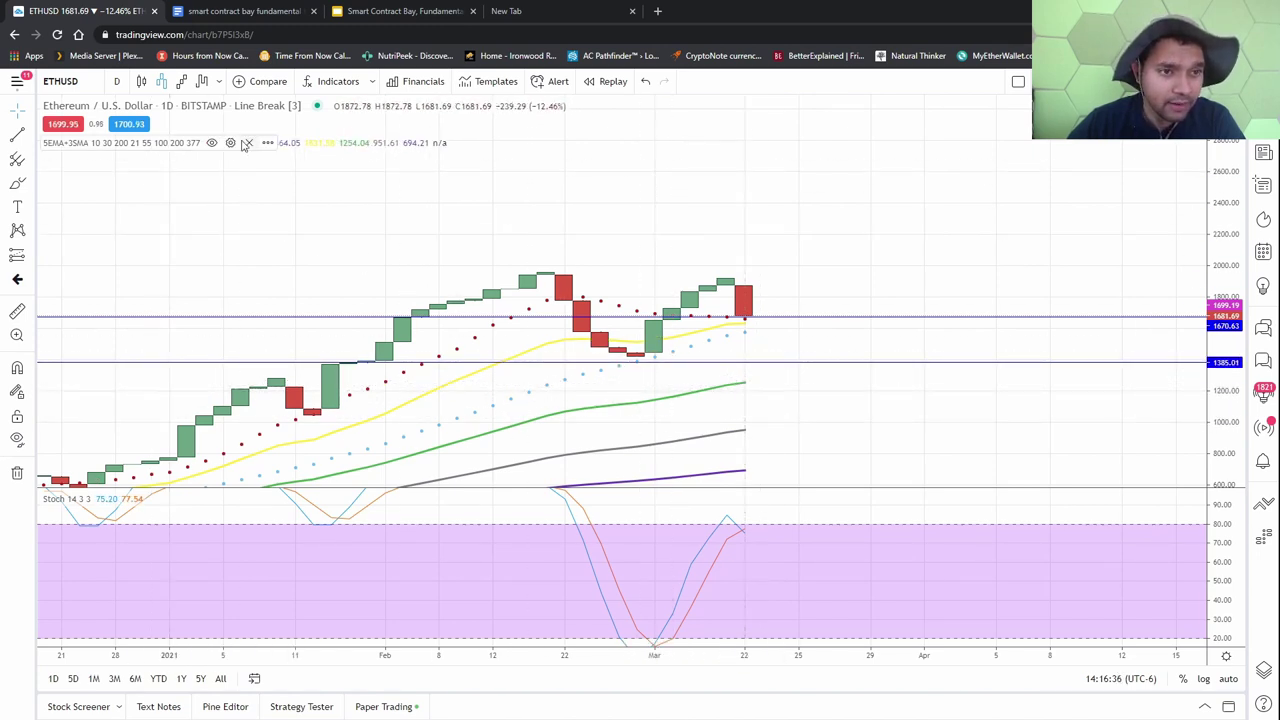
Review the SMA and EMA lengths in the 5EMA+3SMA indicator's settings.
click(230, 143)
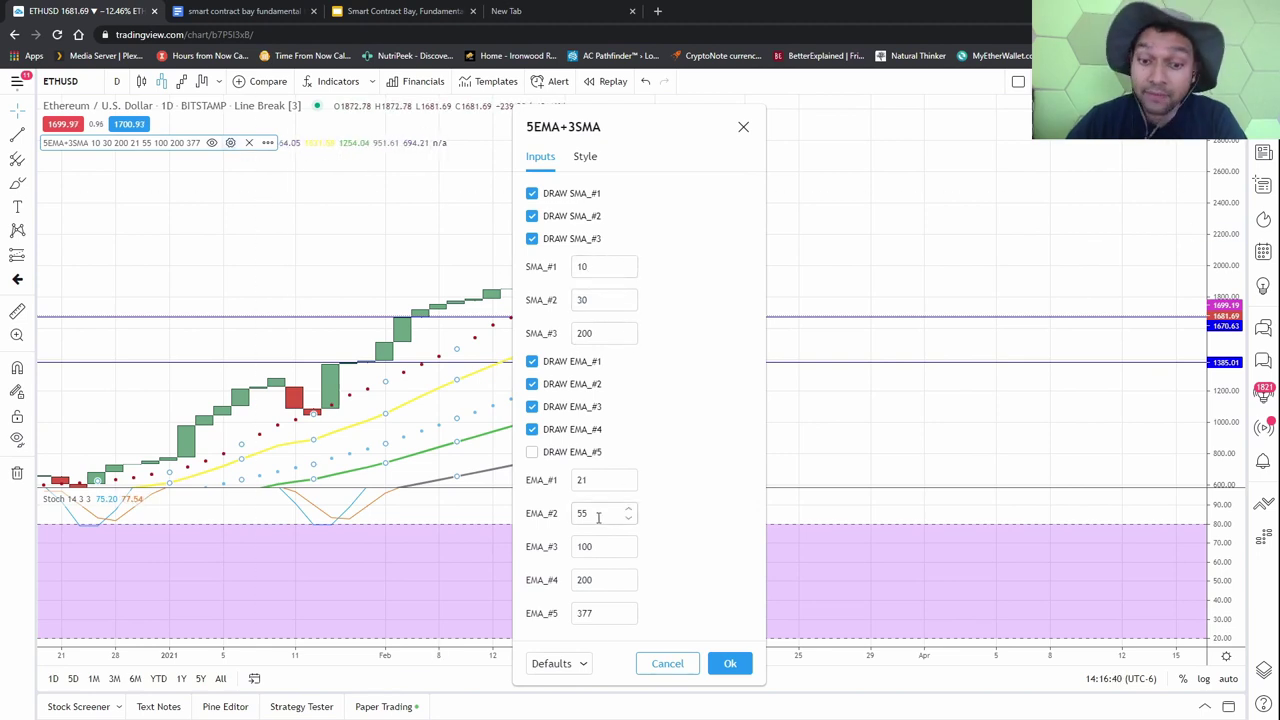
click(743, 126)
Switch the ETHUSD chart to candlesticks and rescale the stochastic pane to examine the latest pullback.
click(141, 81)
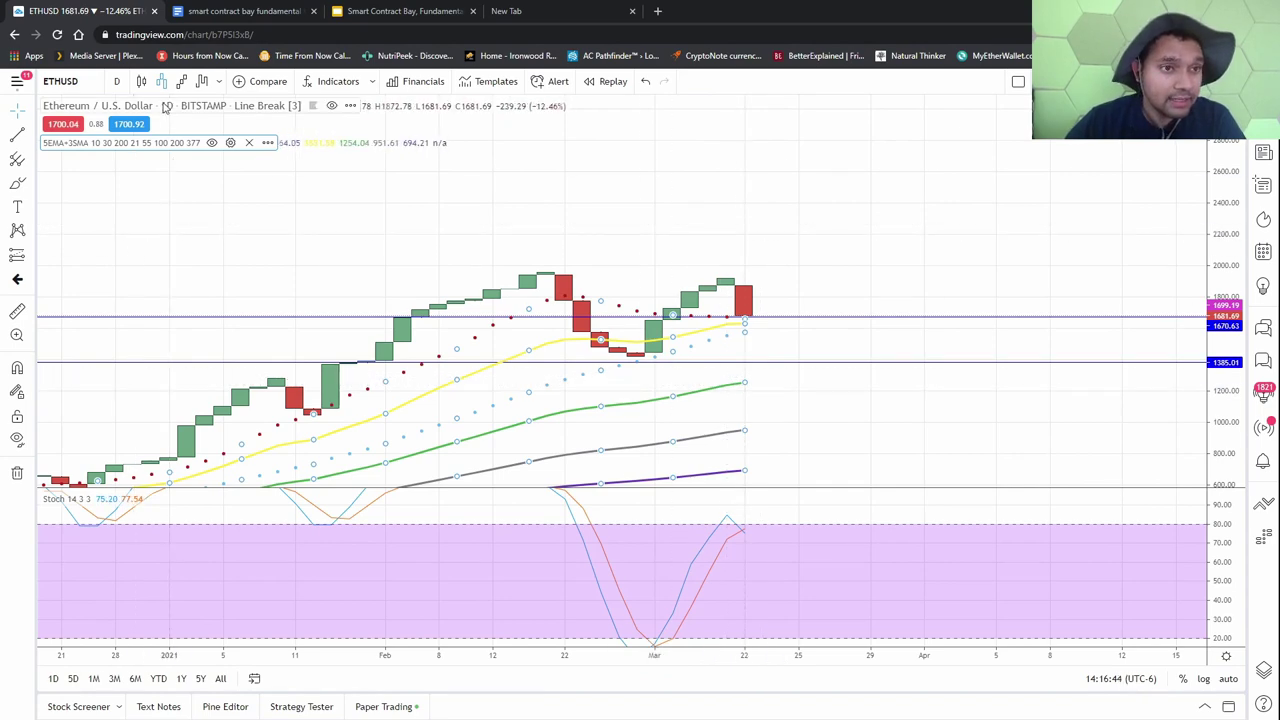
scroll(1100, 366, down, 2)
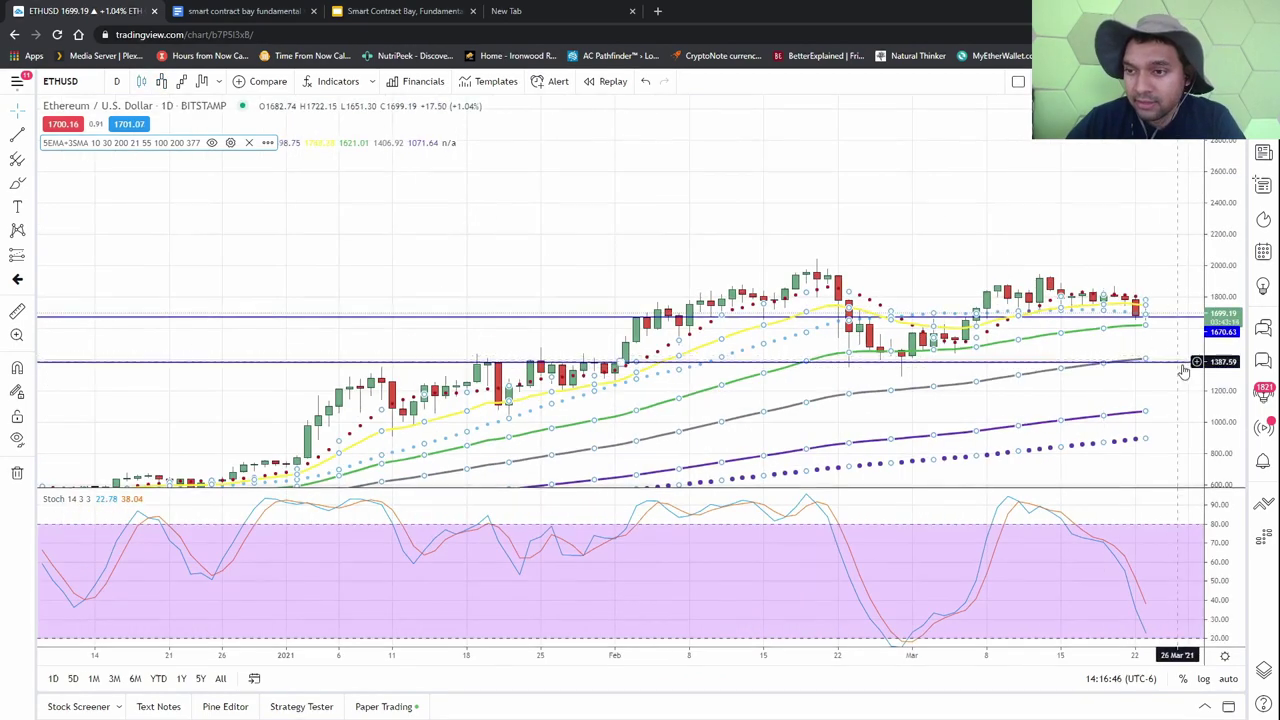
drag(1186, 366, 829, 314)
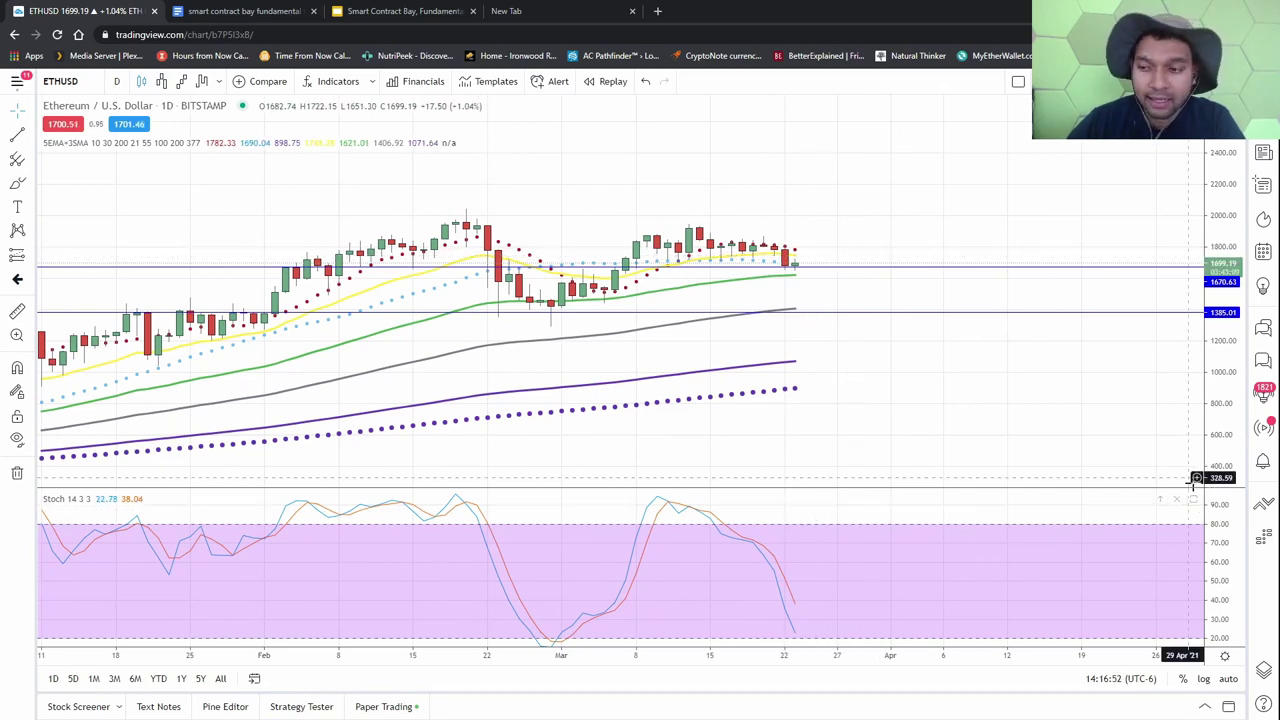
drag(1017, 651, 1031, 620)
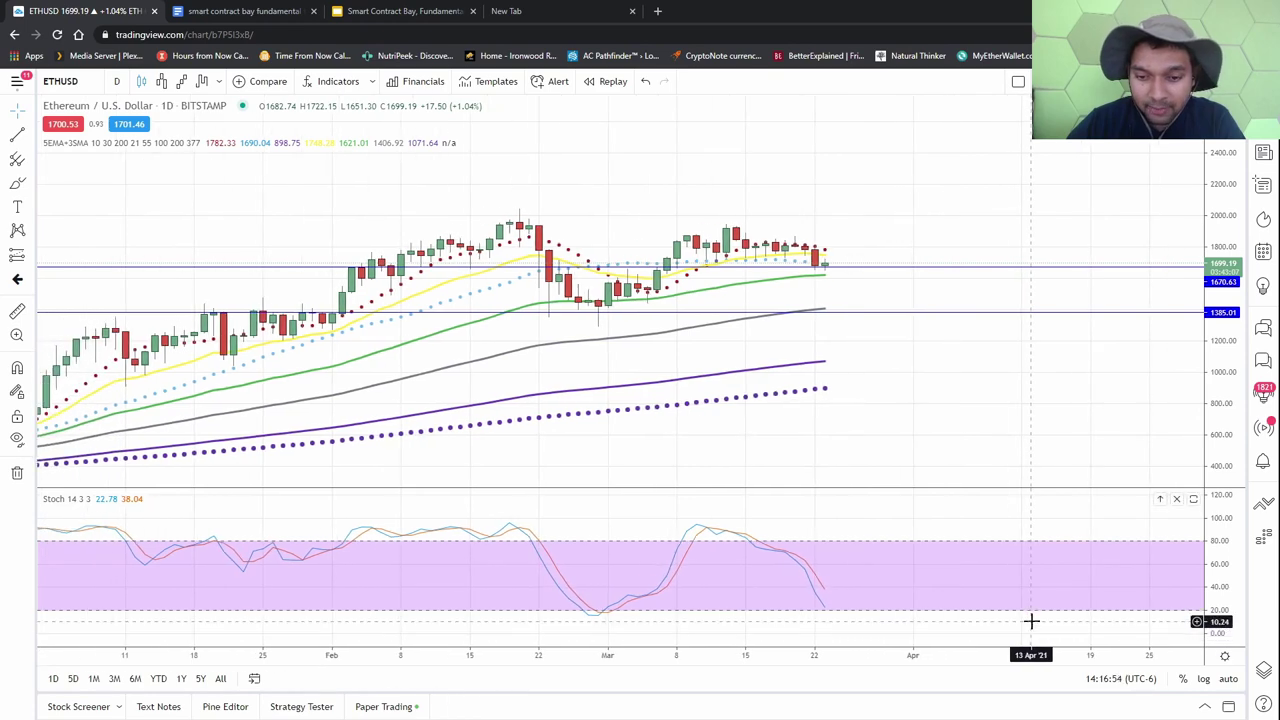
drag(937, 623, 940, 600)
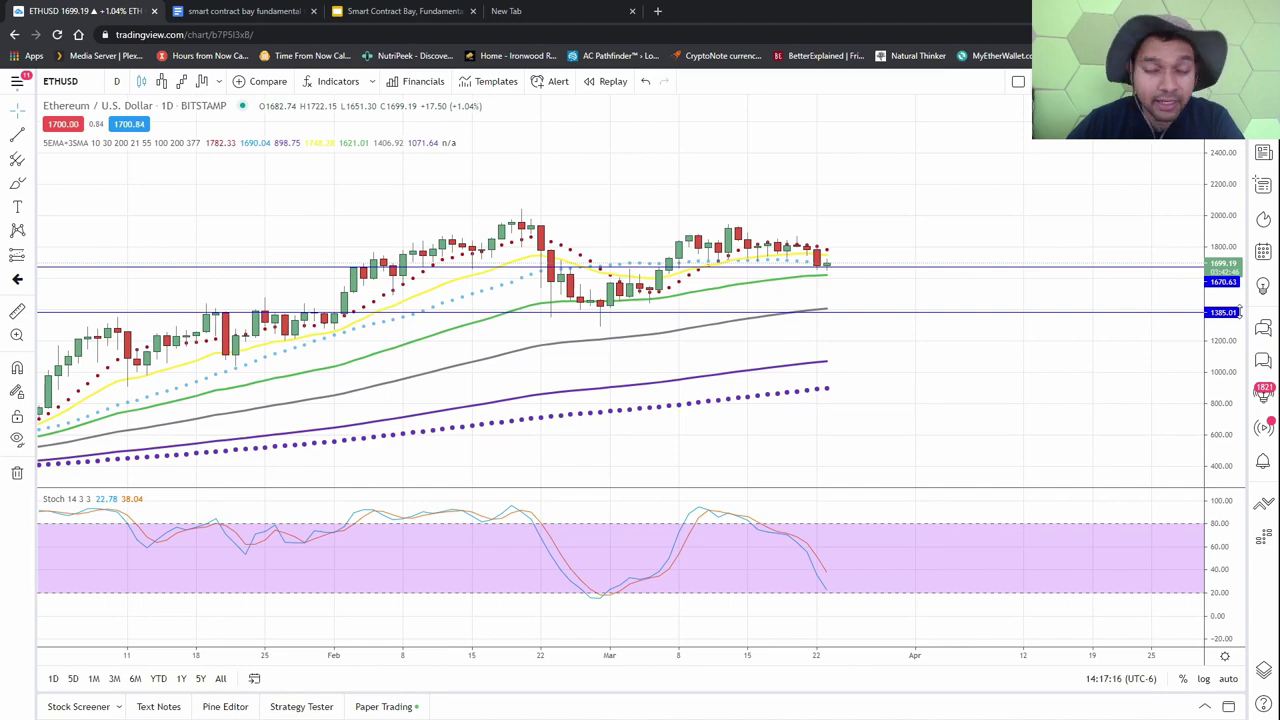
Open the saved DogeCharts layout with the daily DOGEUSD Kagi chart.
click(60, 81)
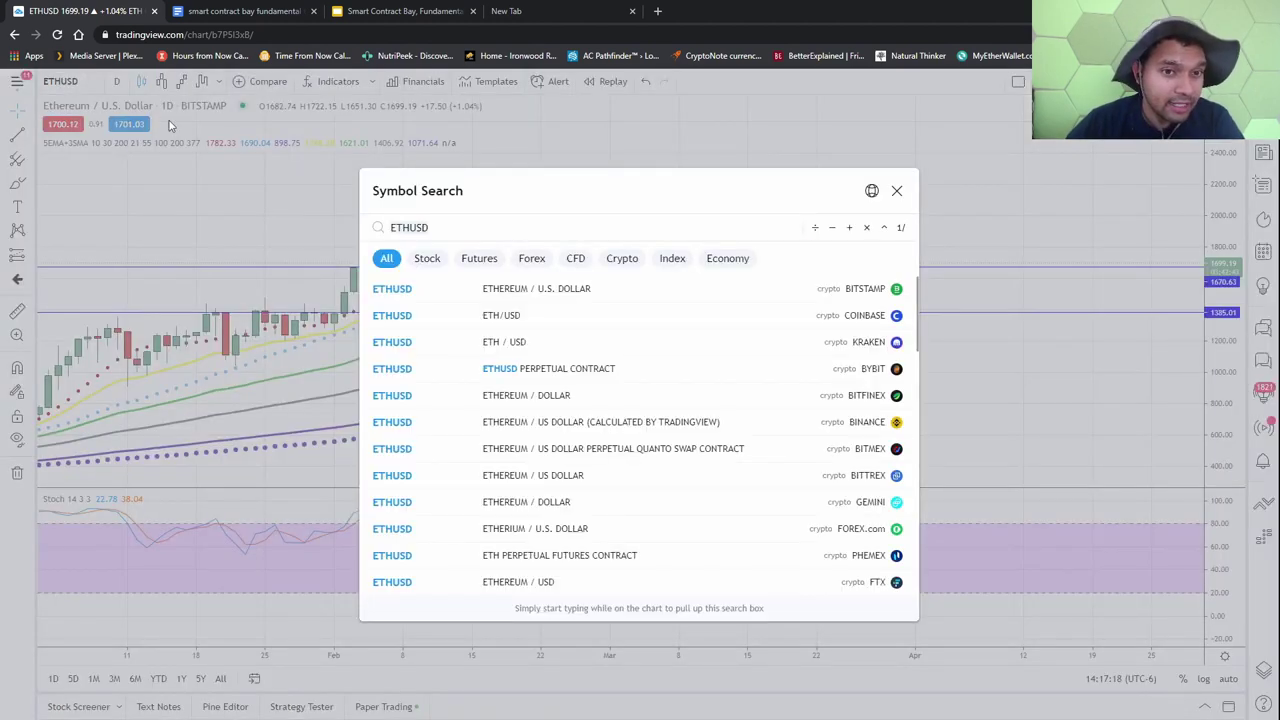
click(896, 190)
click(17, 81)
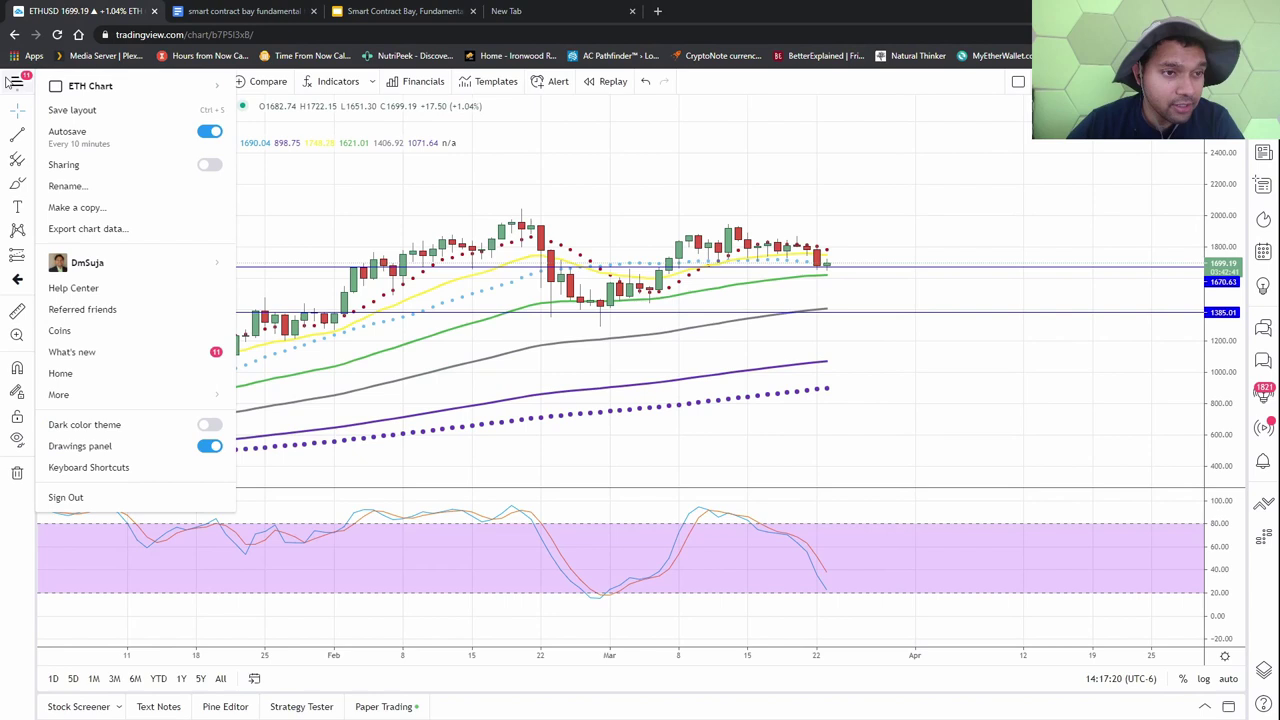
mouse_move(165, 97)
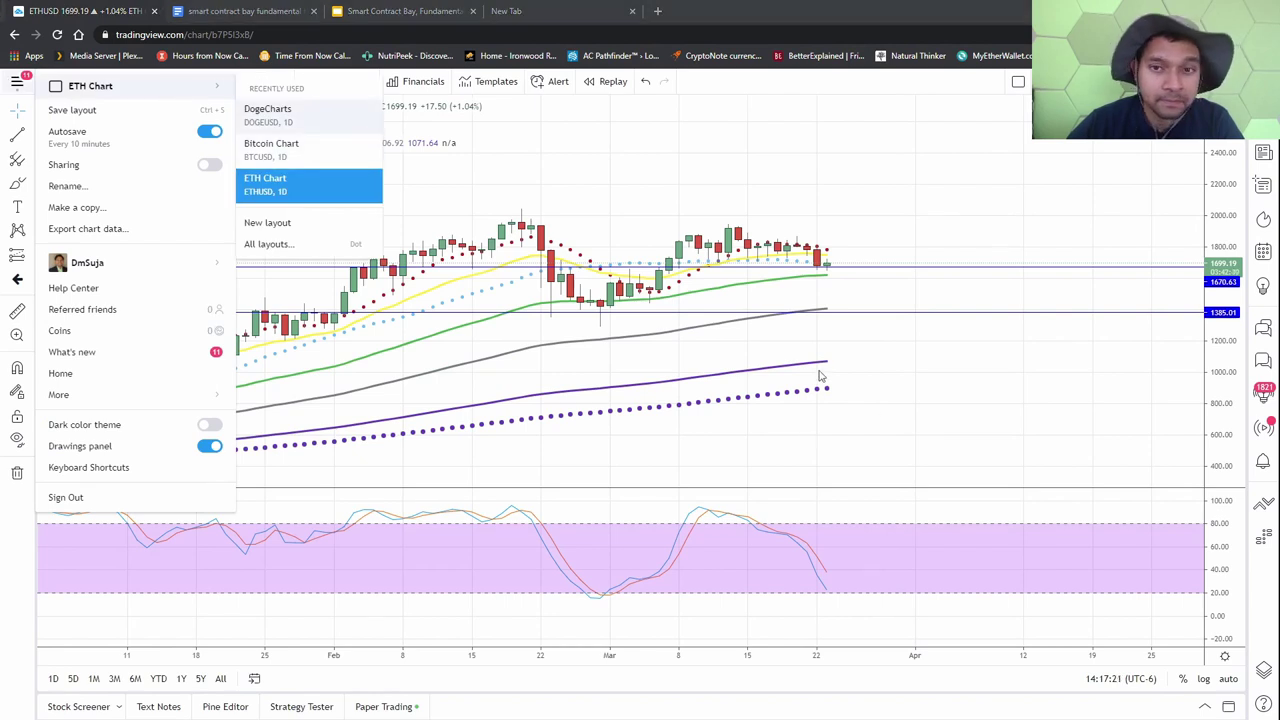
click(696, 123)
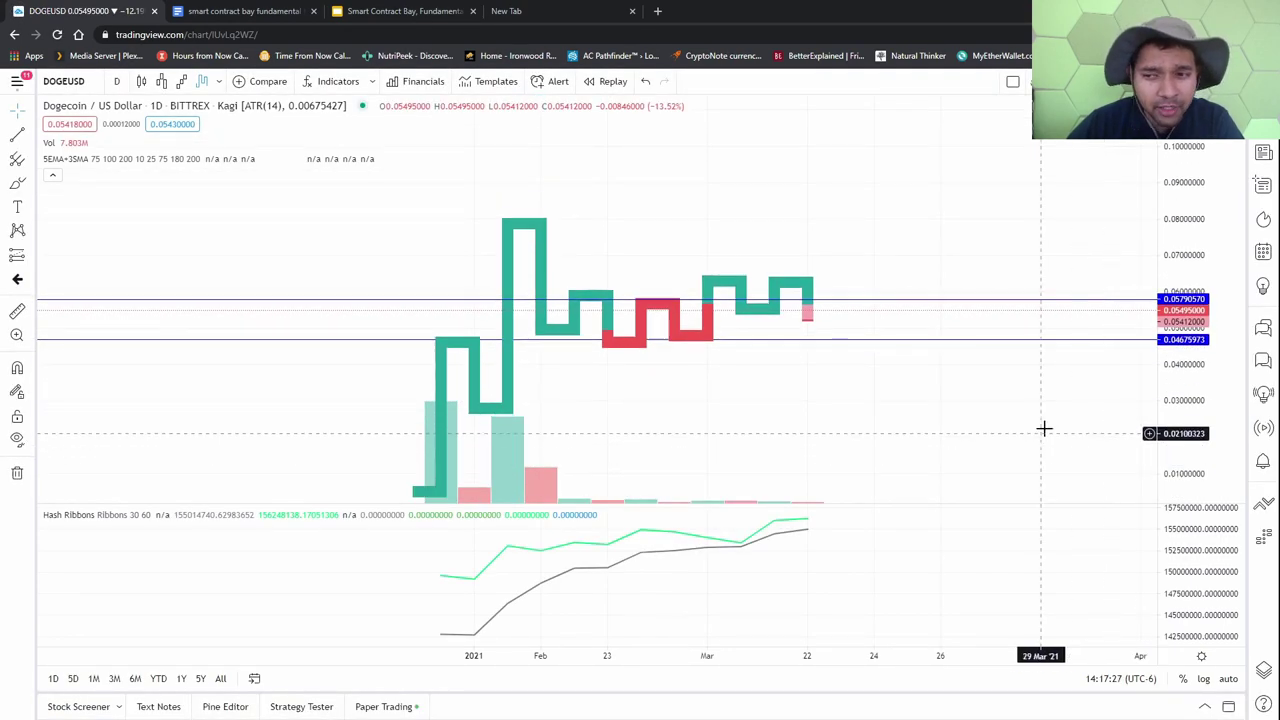
Move the lower horizontal line on the DOGEUSD Kagi chart to 0.04463048, at the base of the February low.
drag(892, 400, 760, 377)
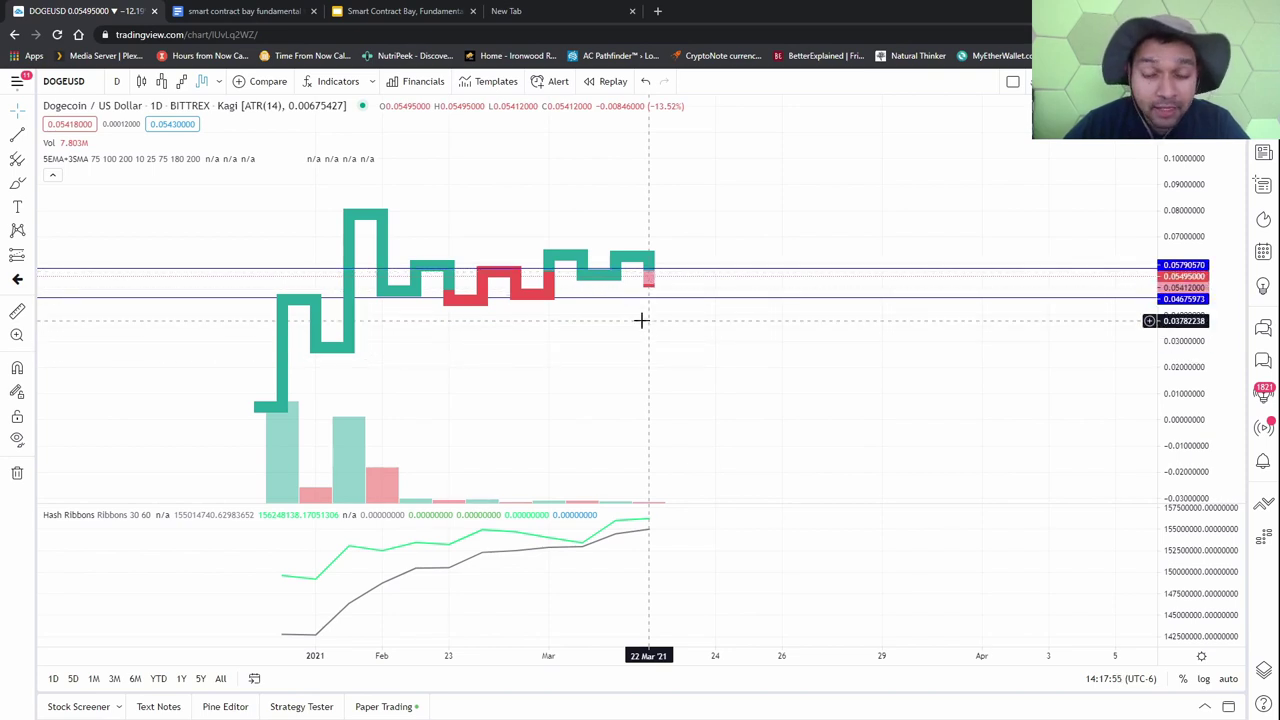
scroll(1180, 343, up, 2)
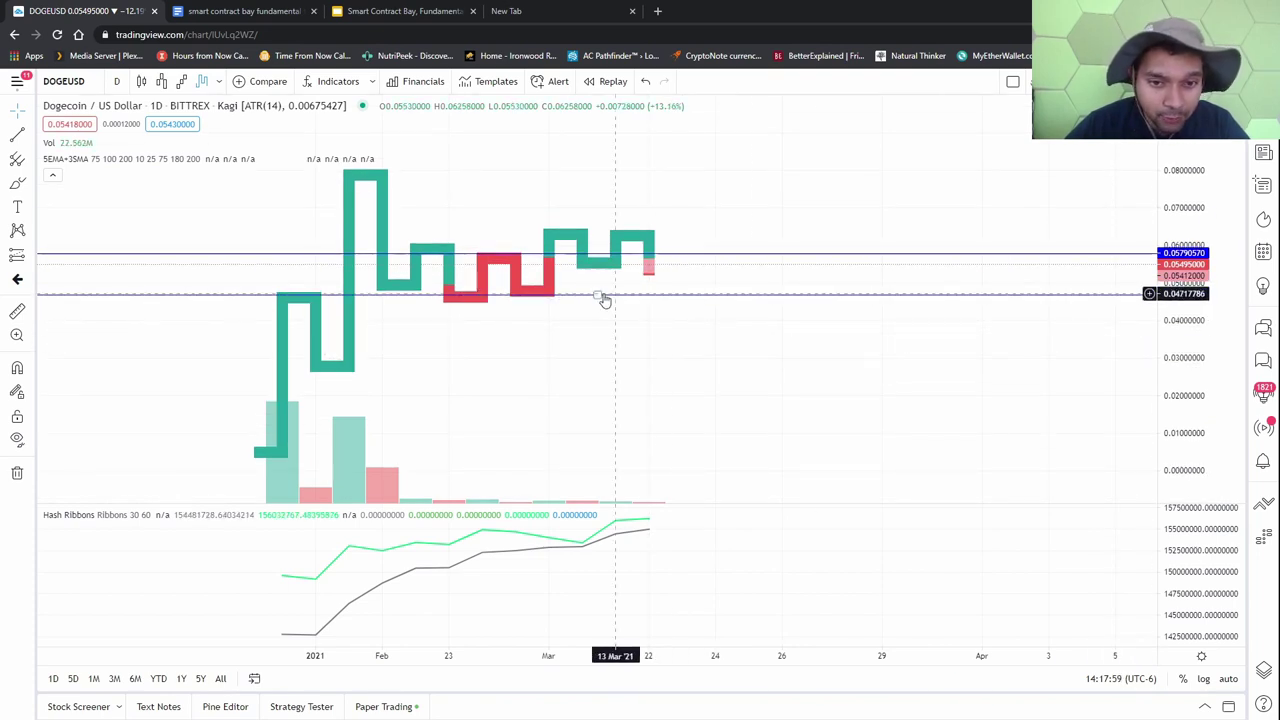
drag(603, 298, 597, 303)
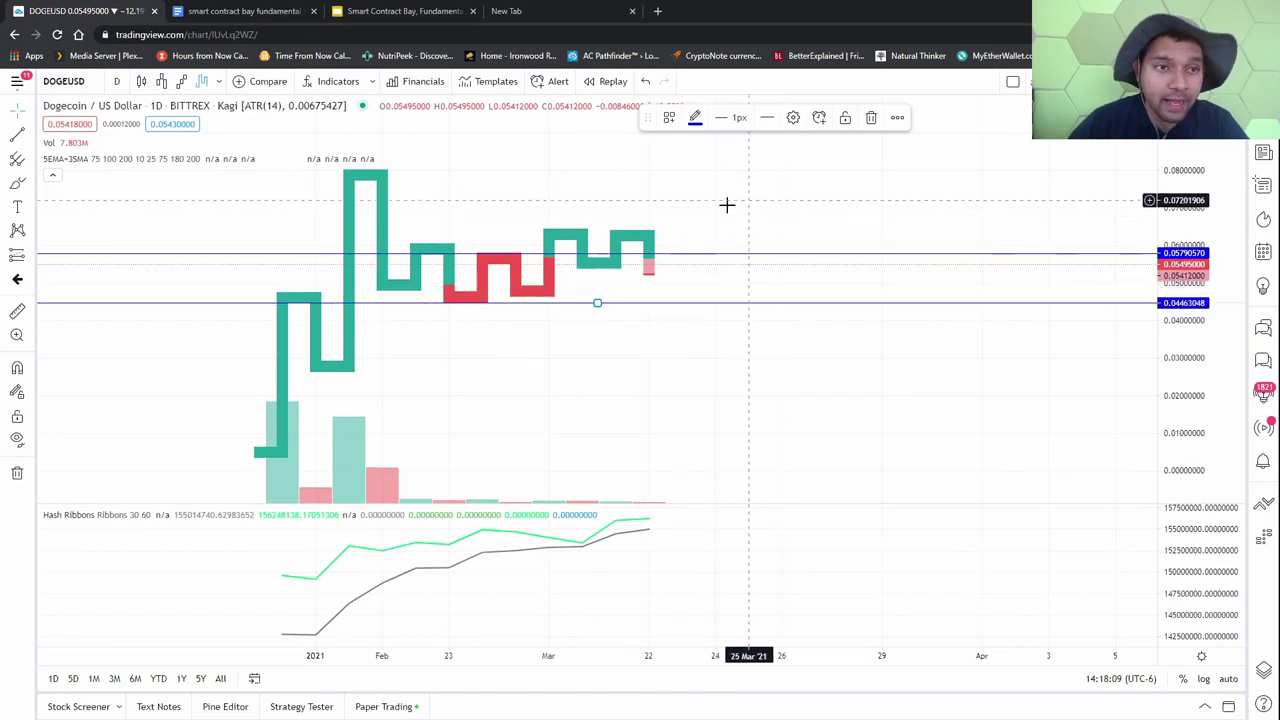
Switch the DOGEUSD chart to the Renko type.
click(180, 80)
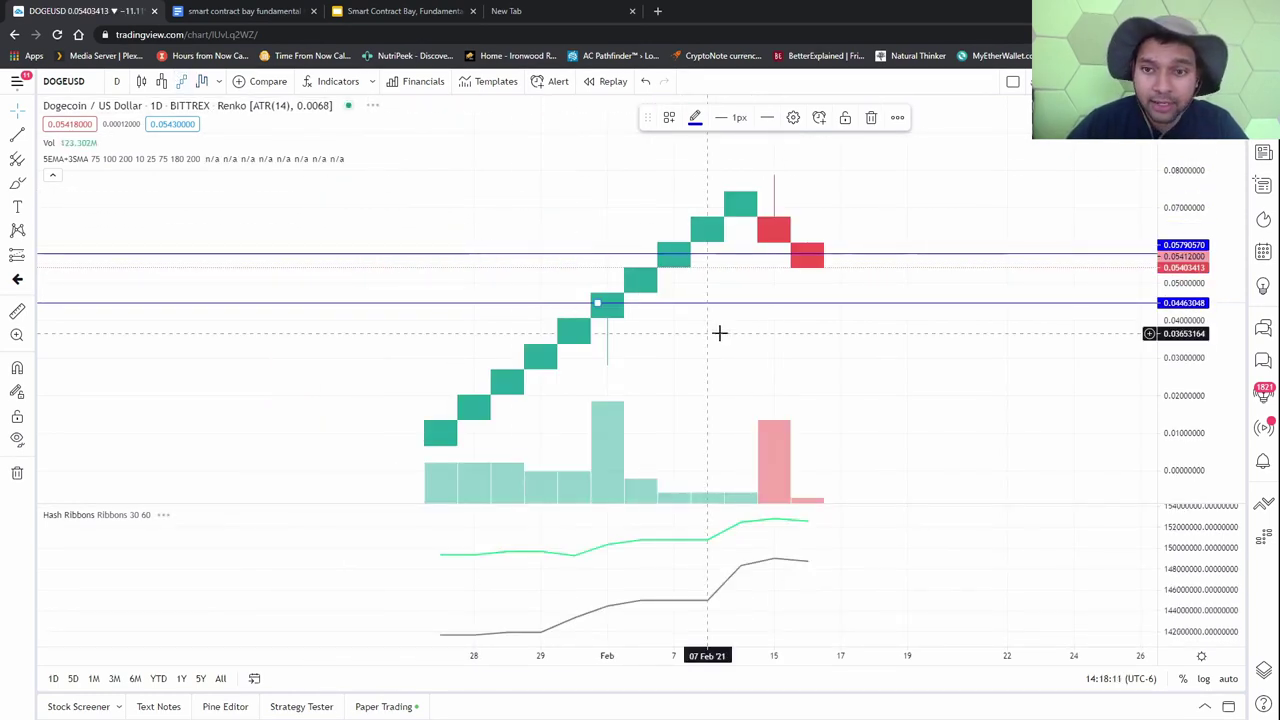
Switch the DOGEUSD chart to Line Break and examine the February pullback against the two horizontal lines.
drag(894, 346, 625, 301)
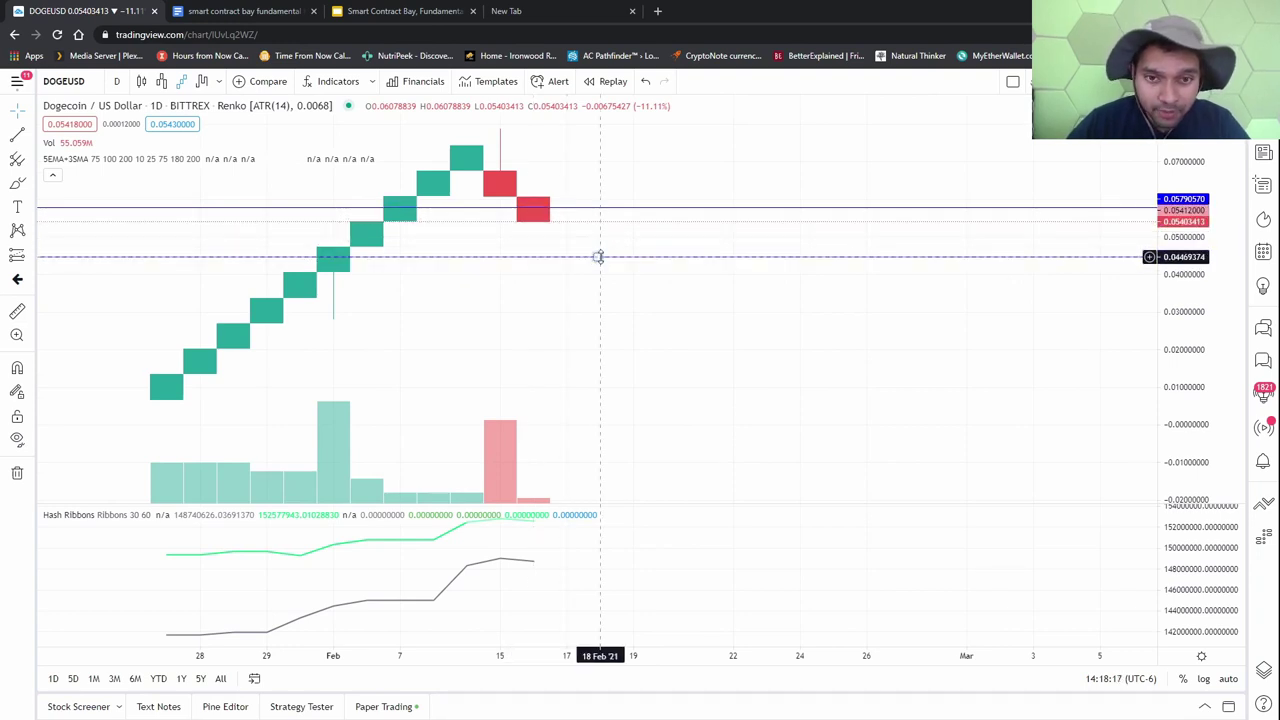
scroll(780, 303, down, 3)
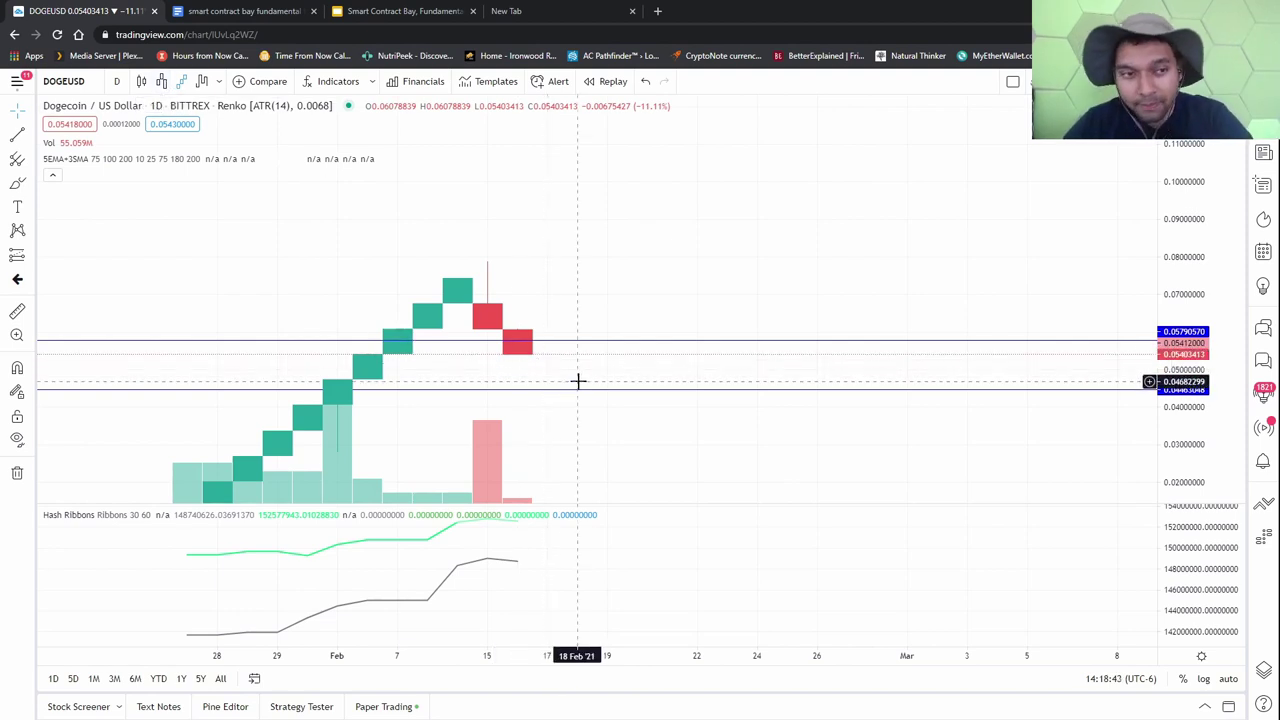
click(163, 81)
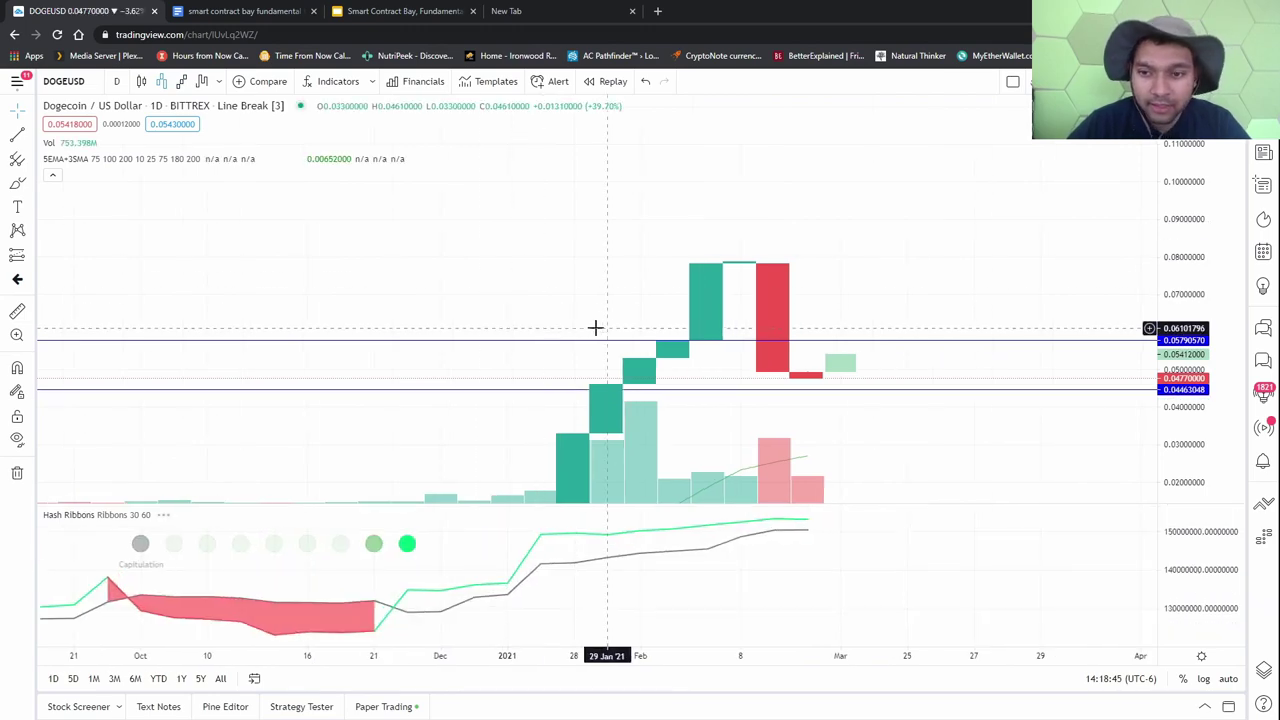
drag(591, 329, 680, 395)
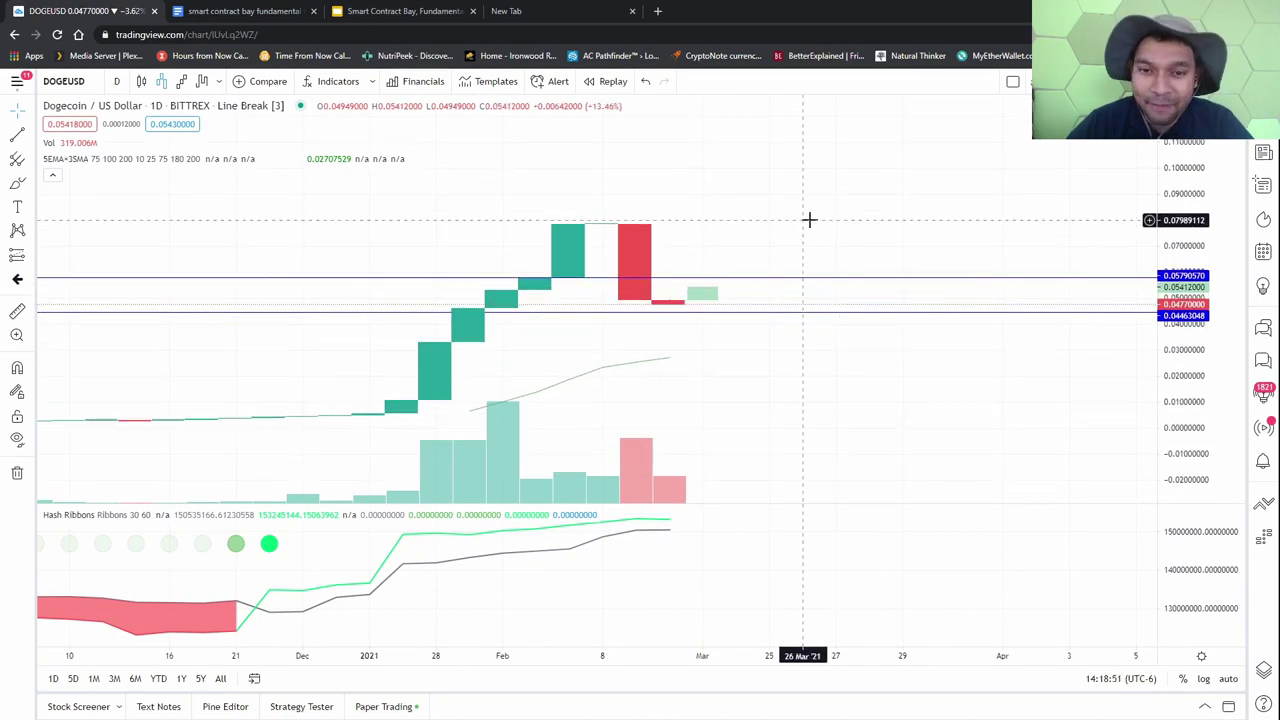
drag(809, 219, 890, 265)
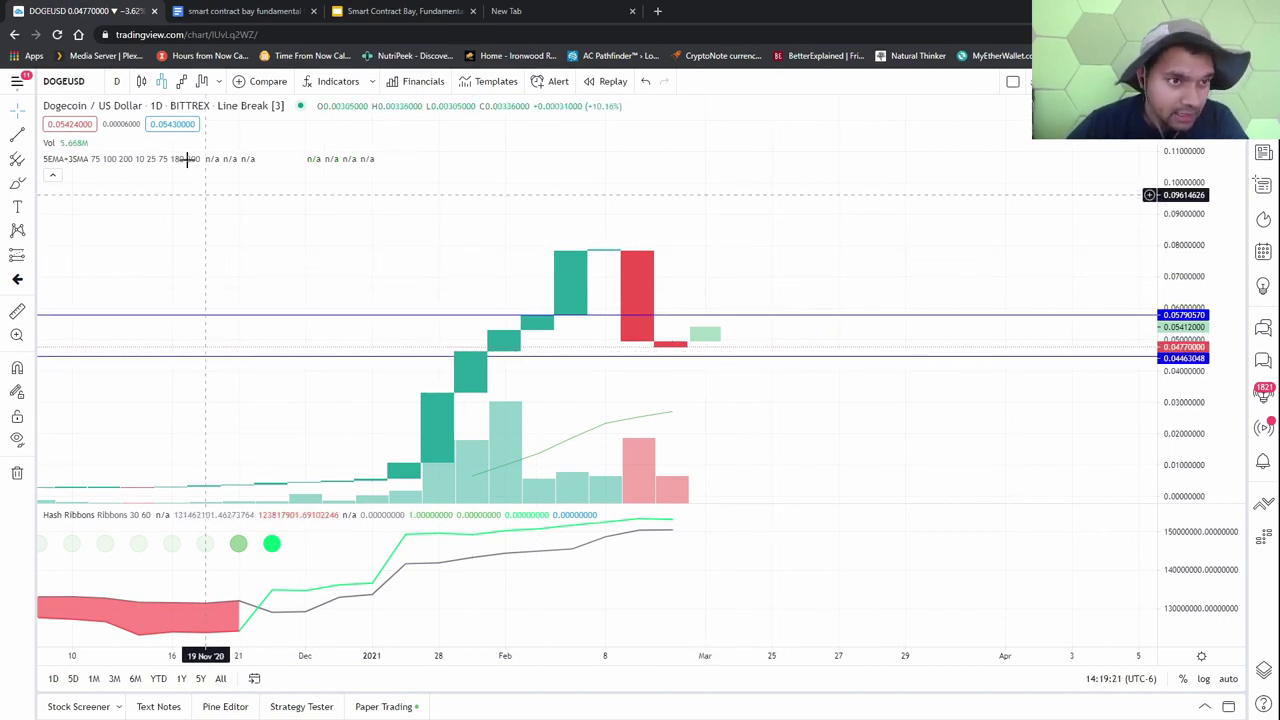
Switch the DOGEUSD chart to candlesticks and rescale the price axis to examine the range between the horizontal lines.
click(141, 81)
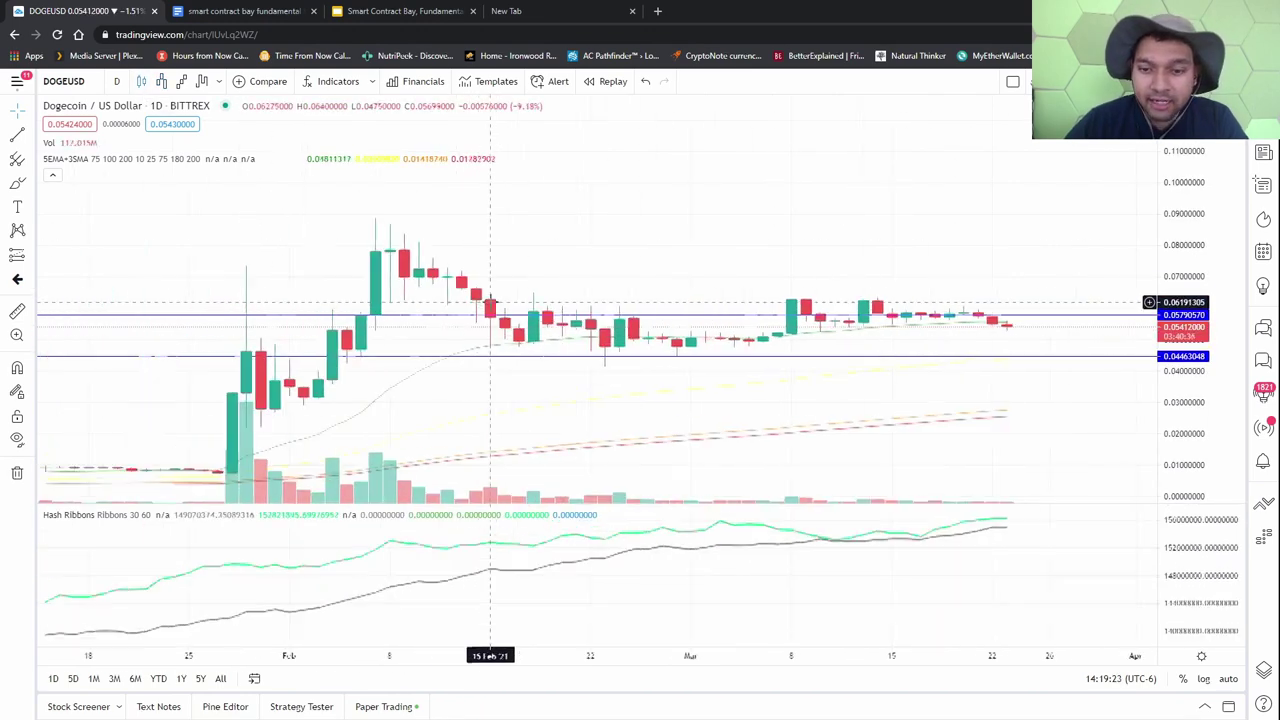
scroll(923, 251, down, 3)
drag(923, 251, 437, 191)
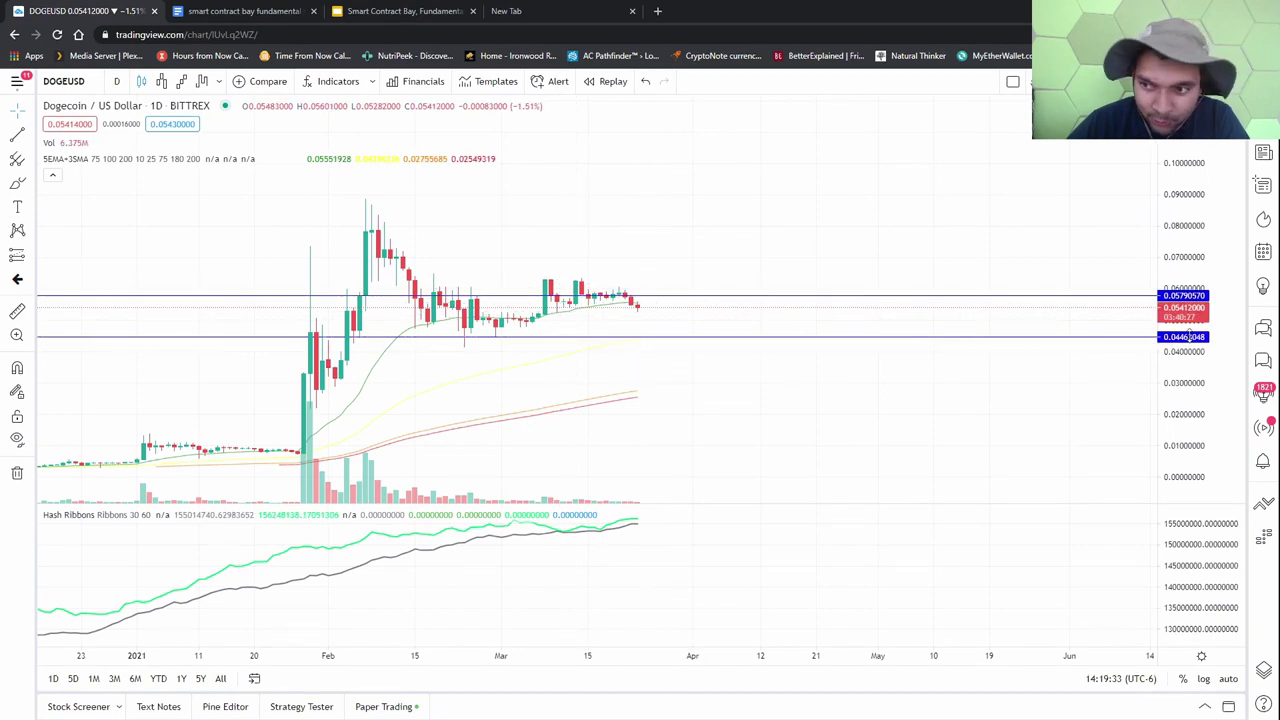
scroll(700, 300, up, 2)
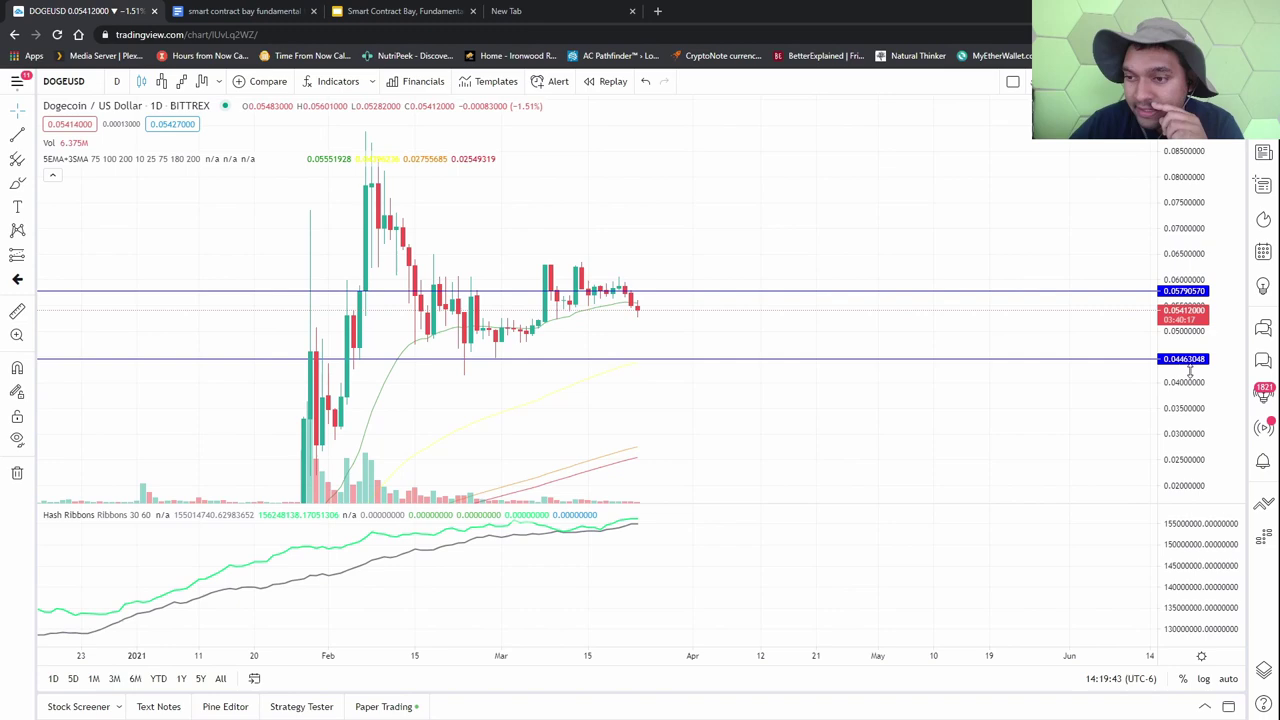
drag(826, 377, 748, 344)
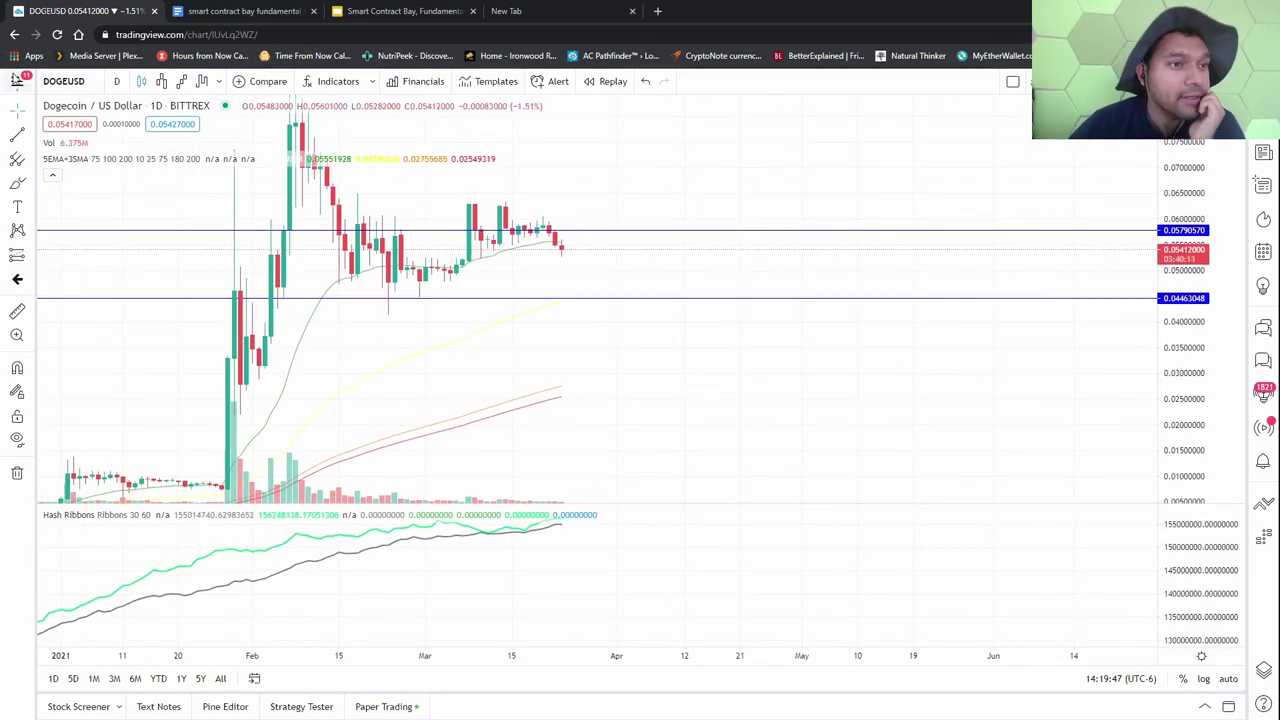
Open the saved Bitcoin Chart layout with the daily BTCUSD chart.
click(17, 80)
mouse_move(117, 90)
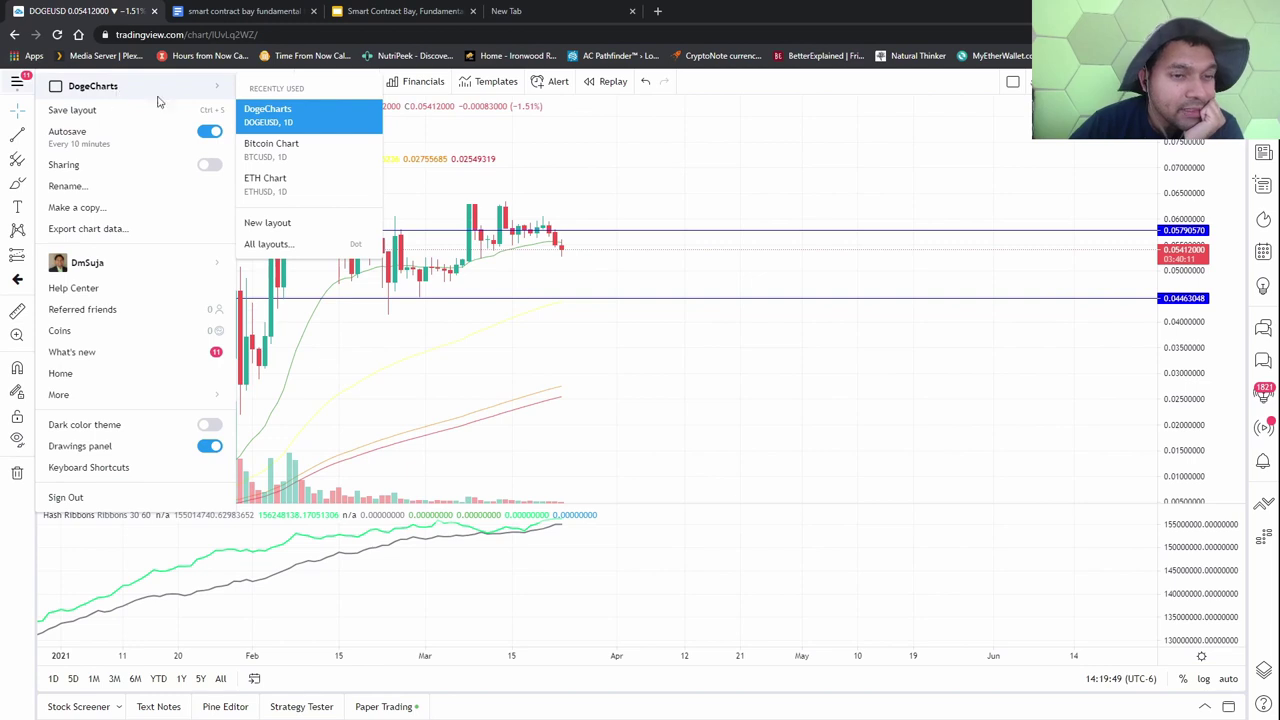
click(675, 105)
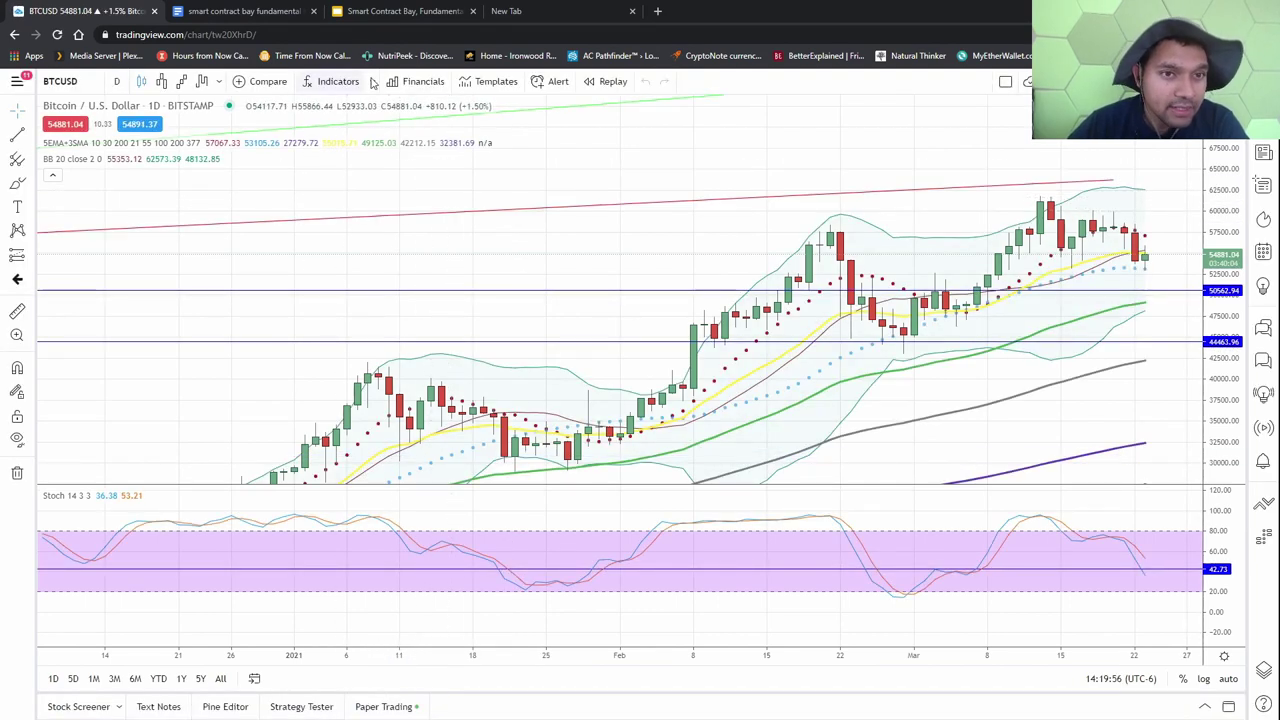
Add the favourite Bitcoin Logarithmic Growth Curves indicator to the BTCUSD chart and set it to Light mode.
click(373, 83)
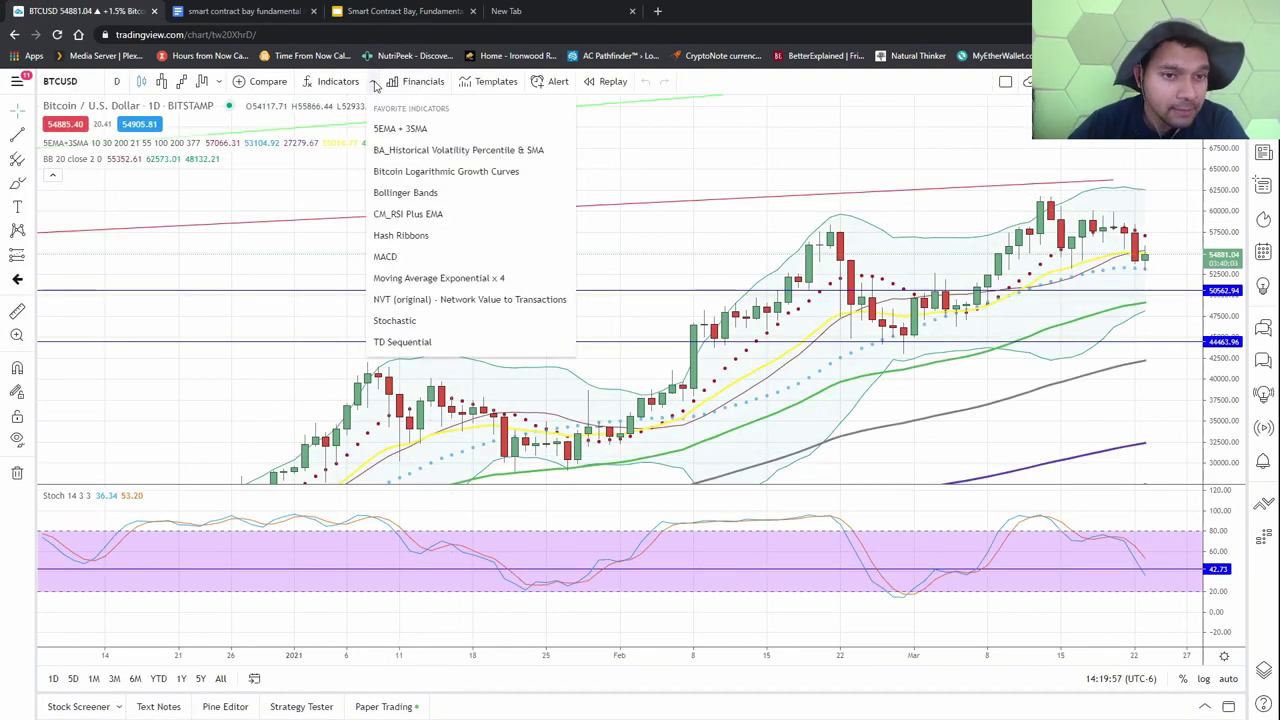
click(491, 174)
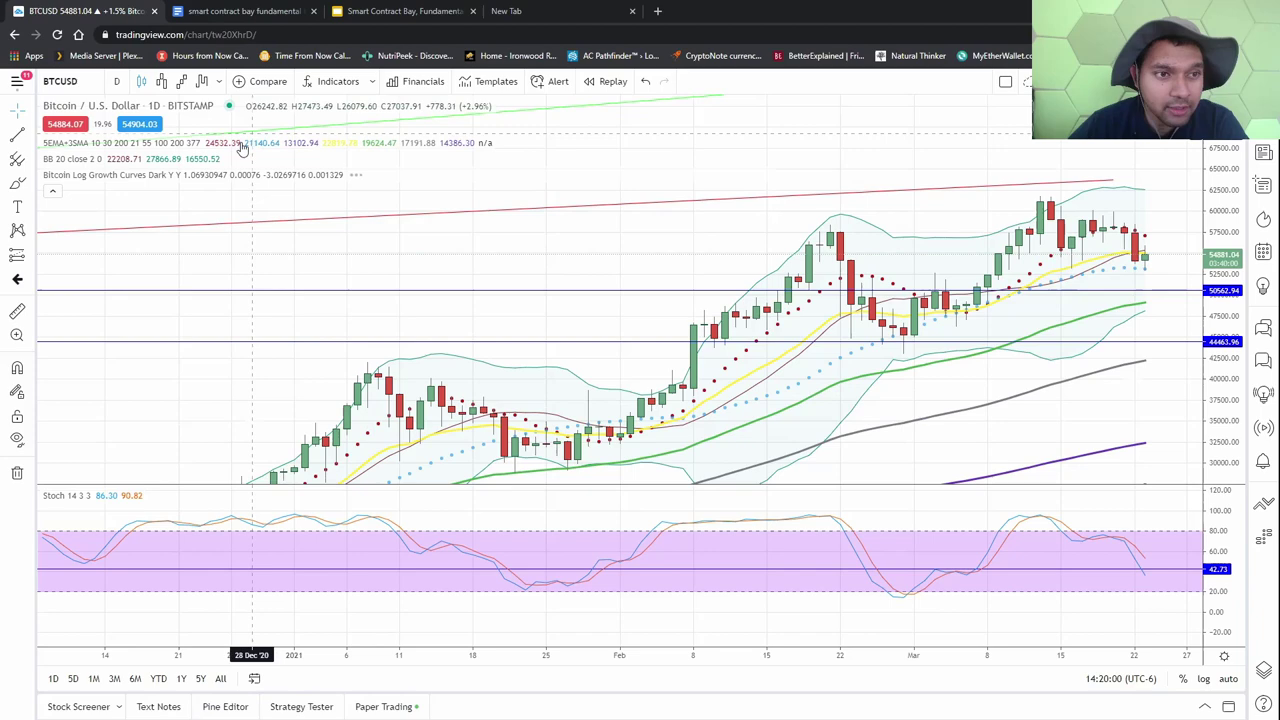
click(373, 176)
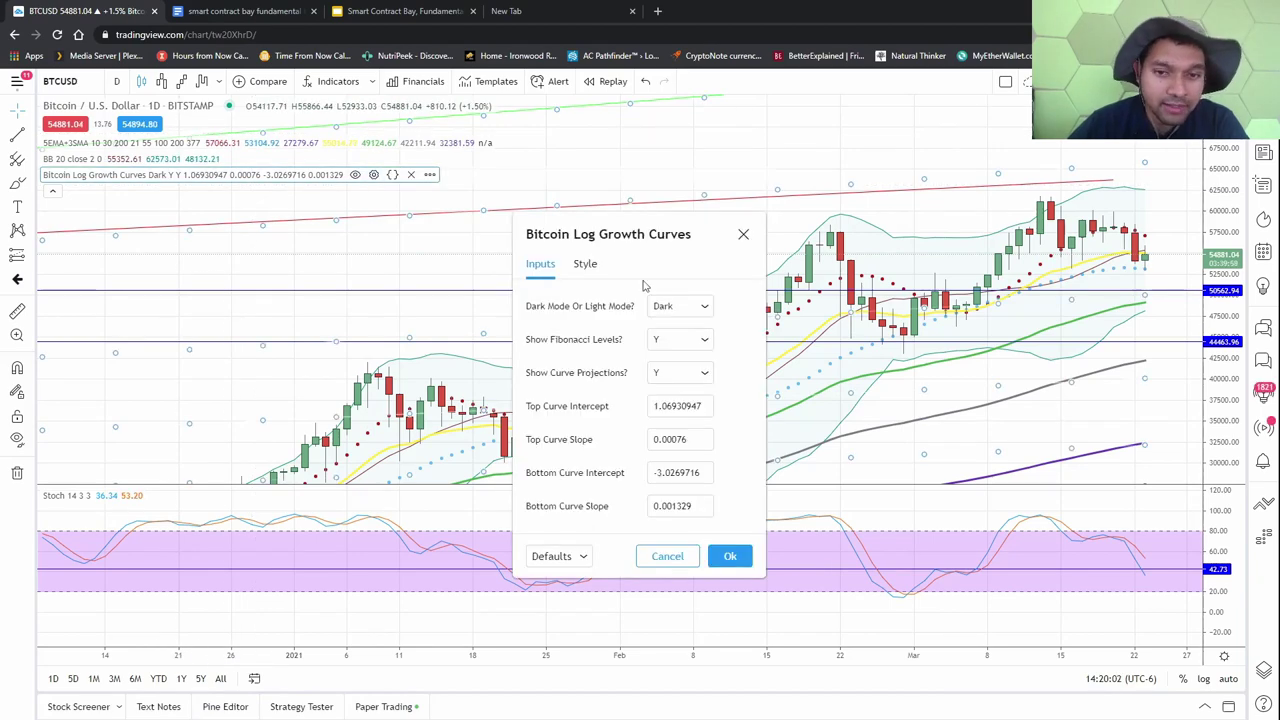
click(695, 310)
click(700, 350)
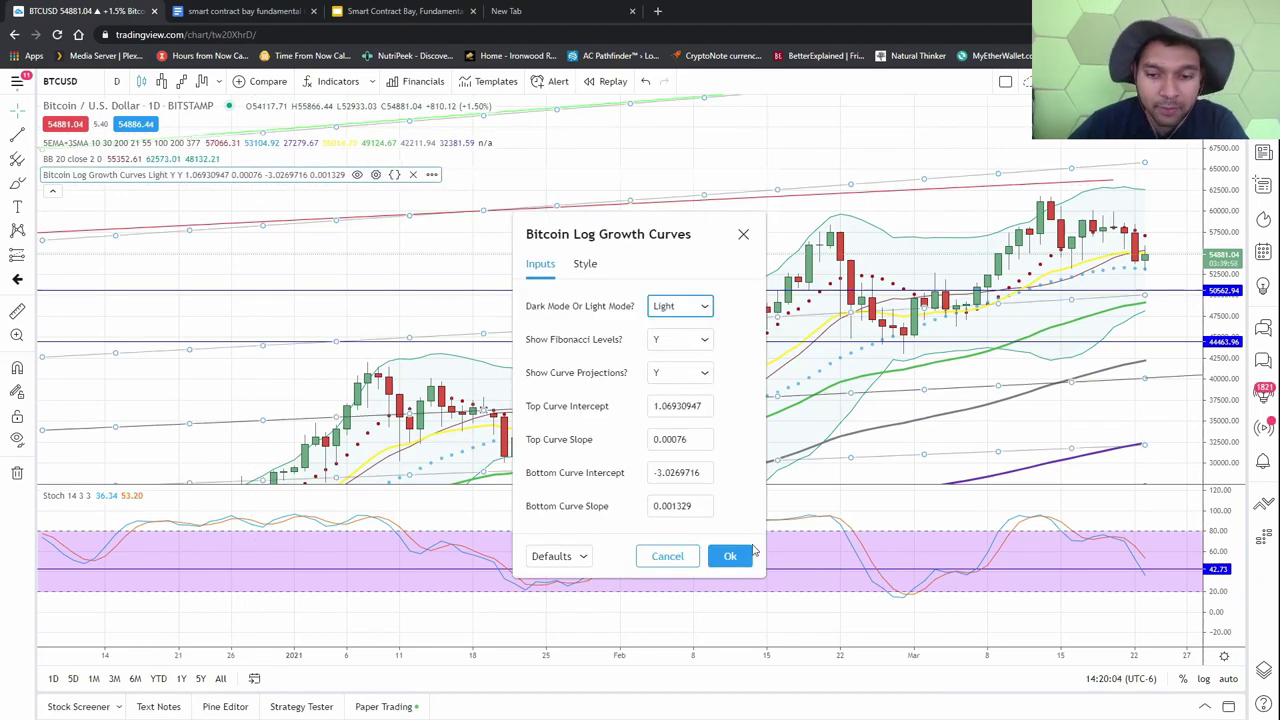
click(748, 555)
Hide the Bollinger Bands and the 5EMA+3SMA indicator so only the log growth curves overlay the BTCUSD price.
scroll(990, 316, down, 10)
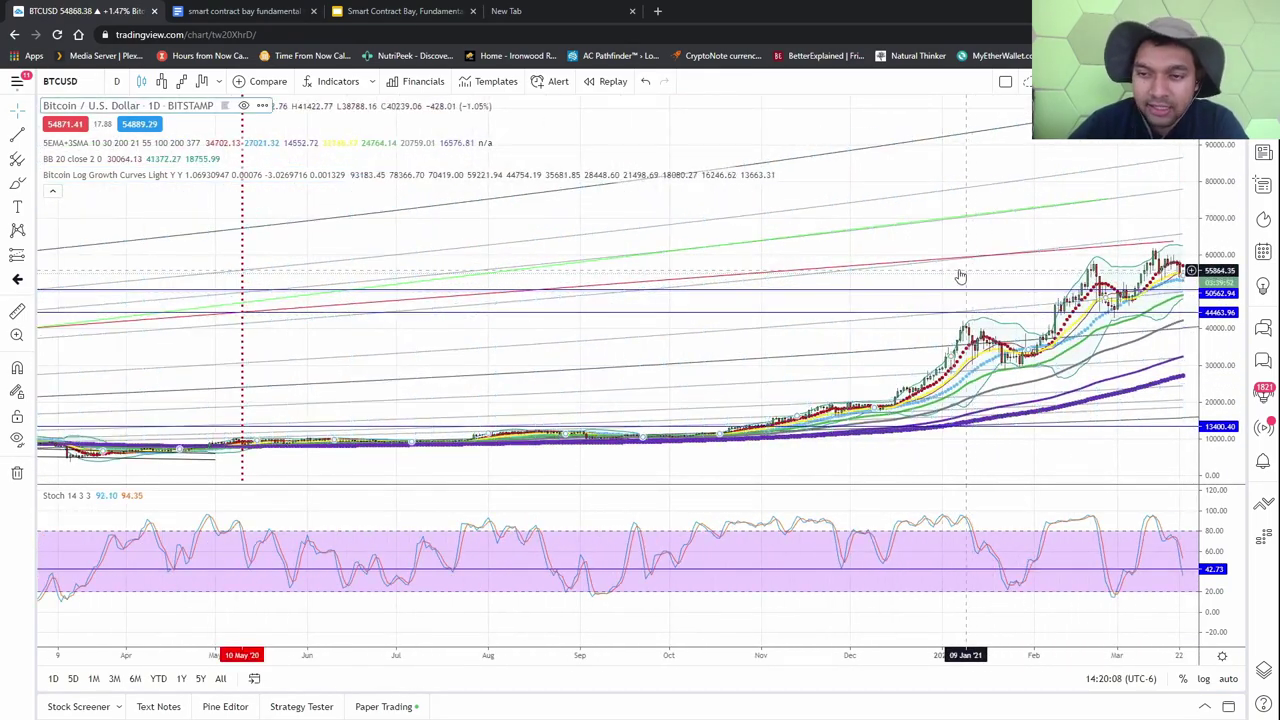
drag(960, 277, 466, 274)
scroll(1154, 277, up, 3)
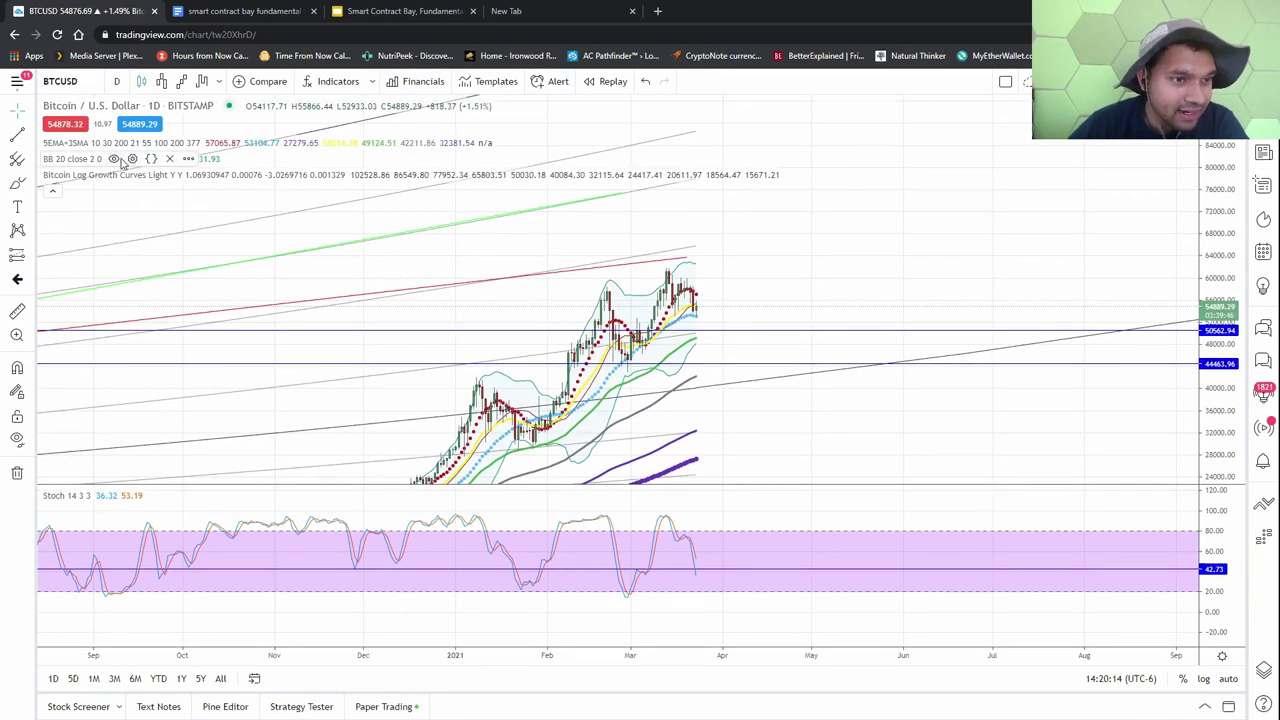
click(114, 159)
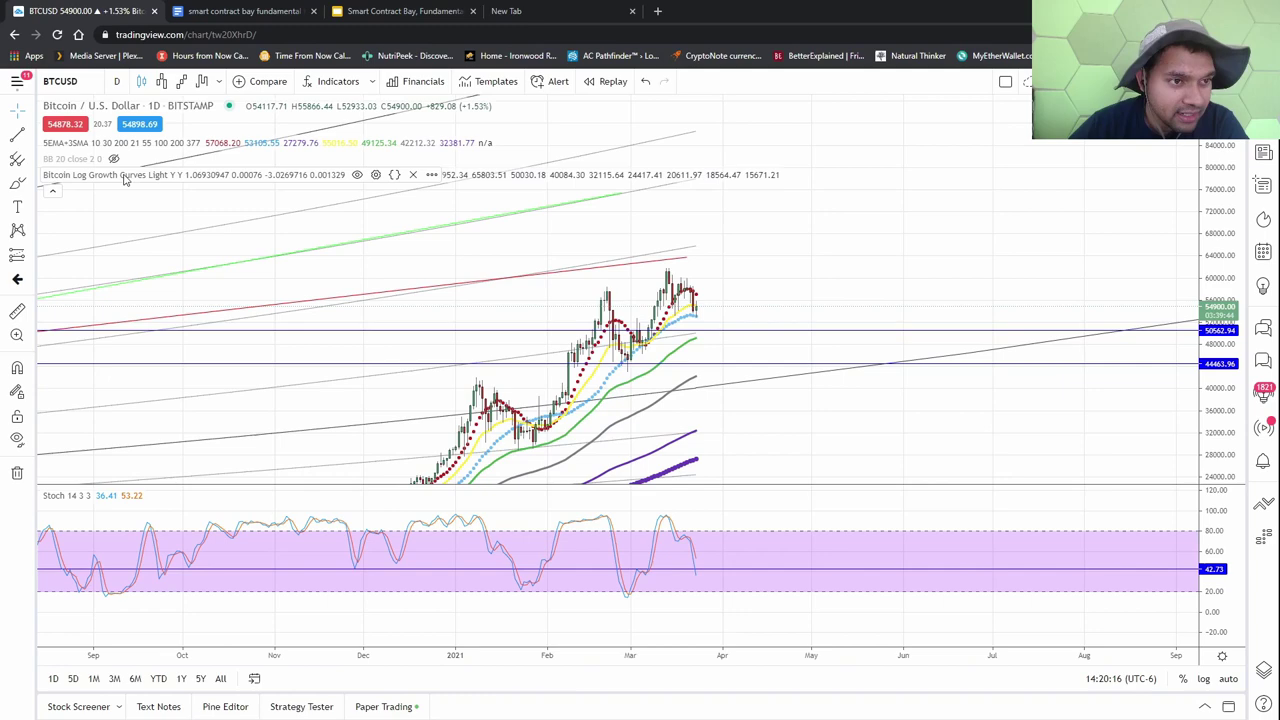
click(213, 142)
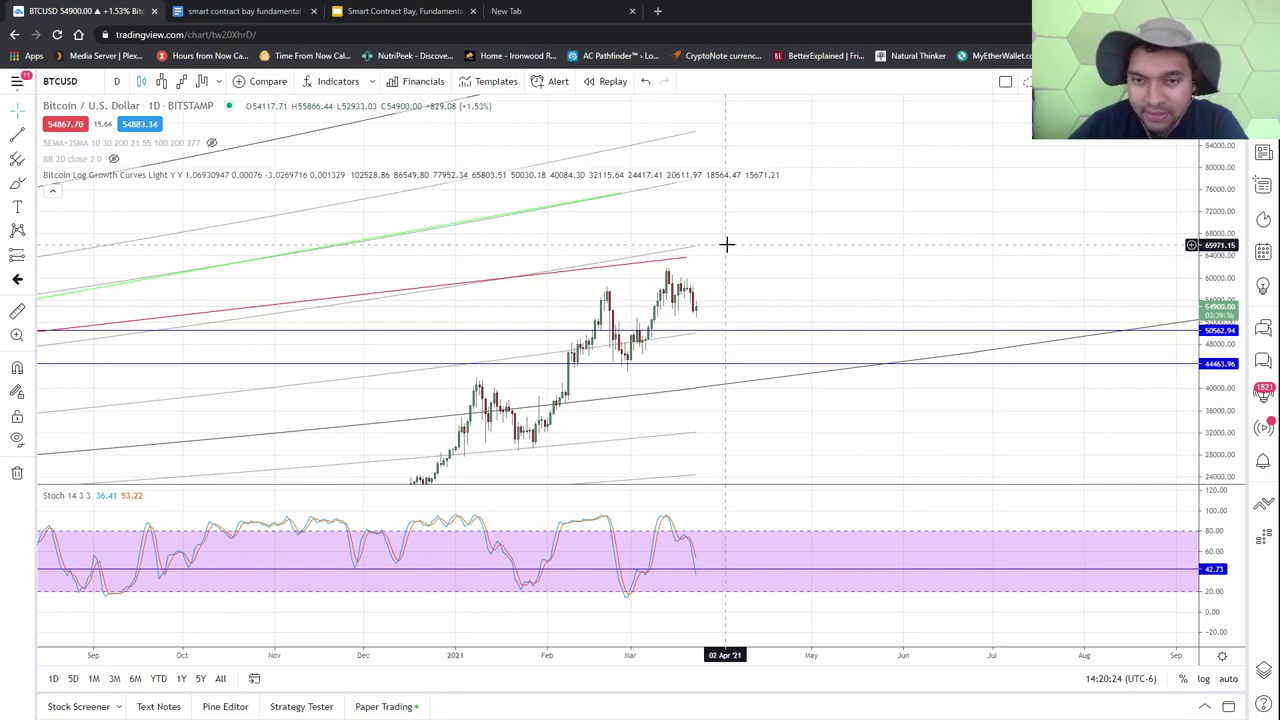
Draw a horizontal line at about 65681 on the BTCUSD chart, where the first growth curve above the price ends.
scroll(740, 247, down, 5)
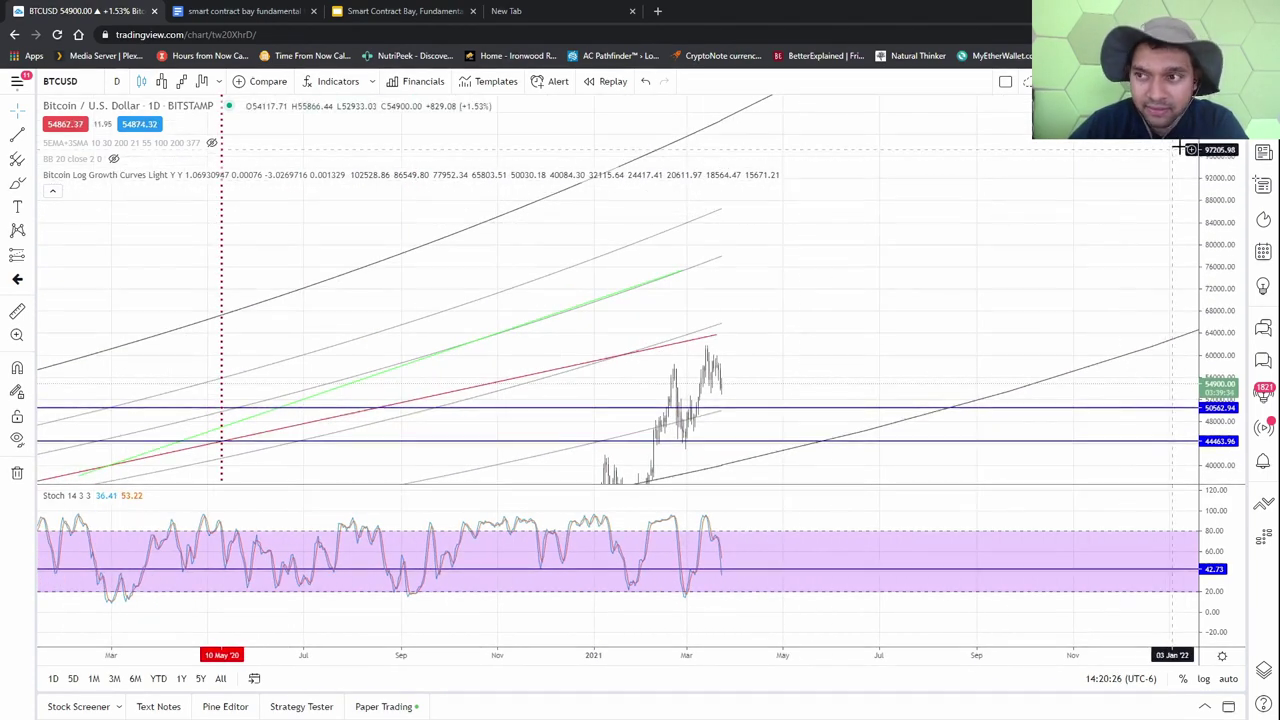
drag(1190, 149, 1191, 229)
drag(837, 243, 737, 247)
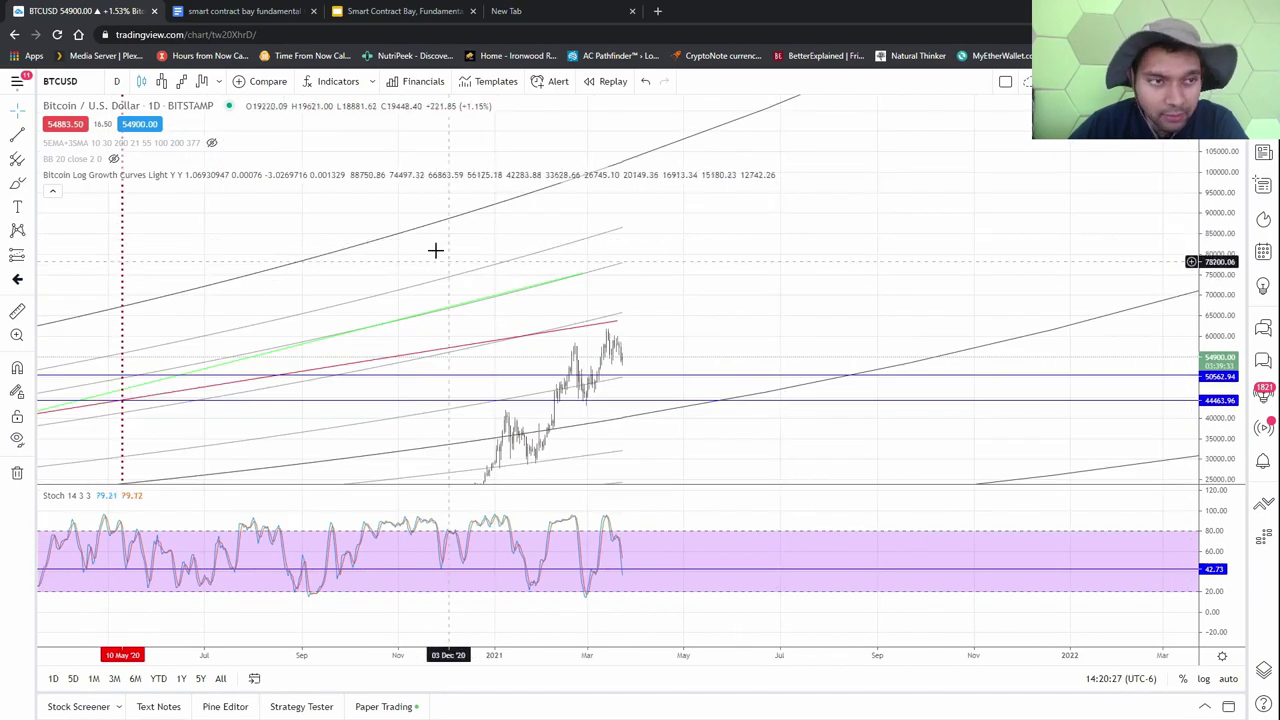
click(30, 136)
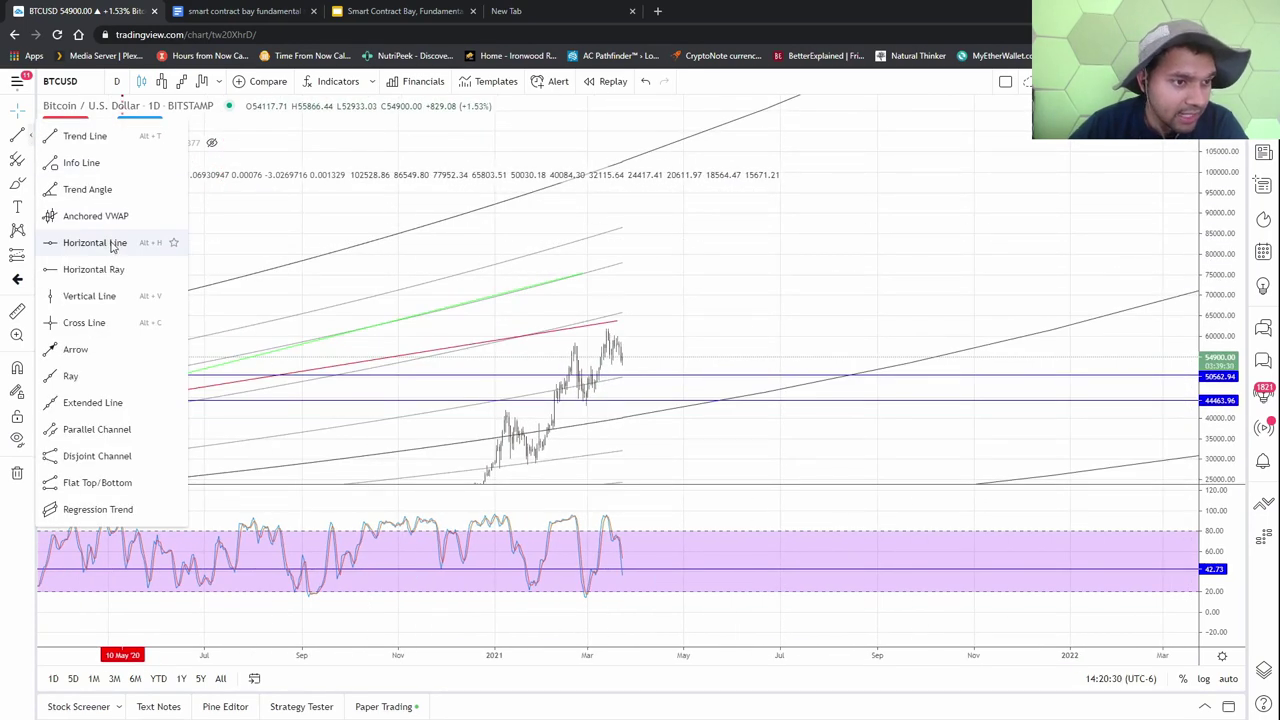
click(112, 245)
click(618, 313)
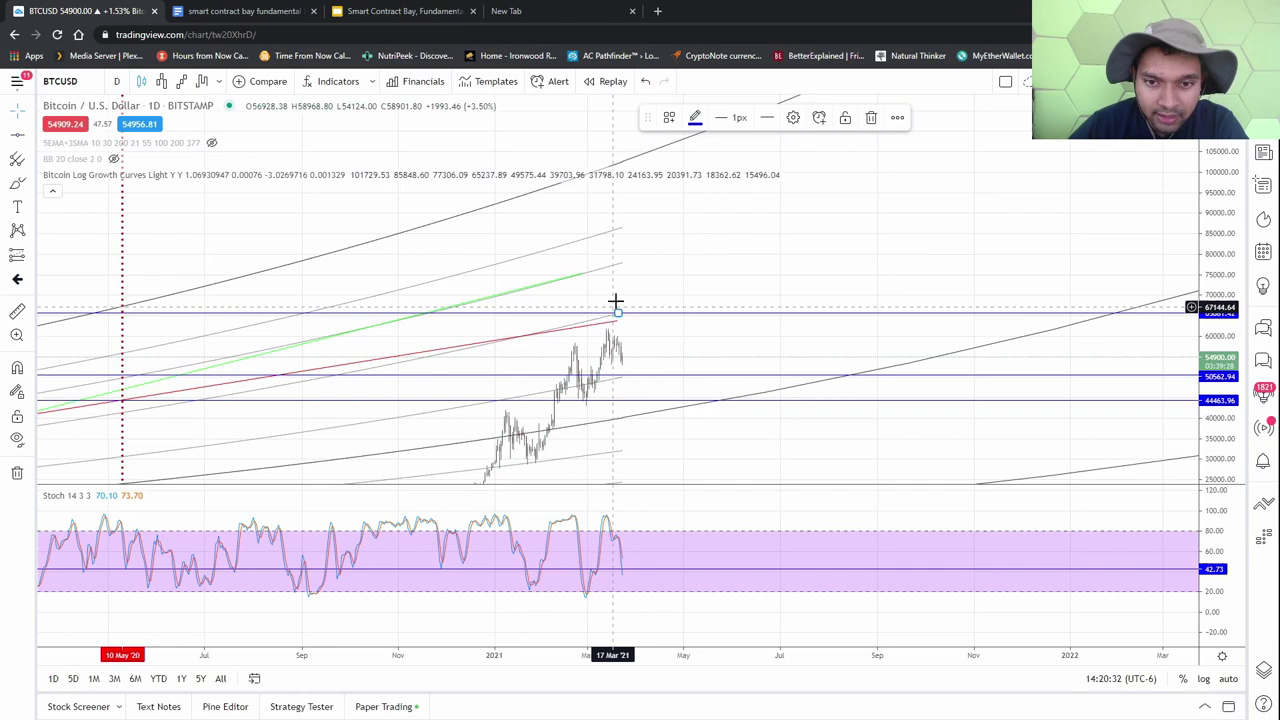
click(655, 238)
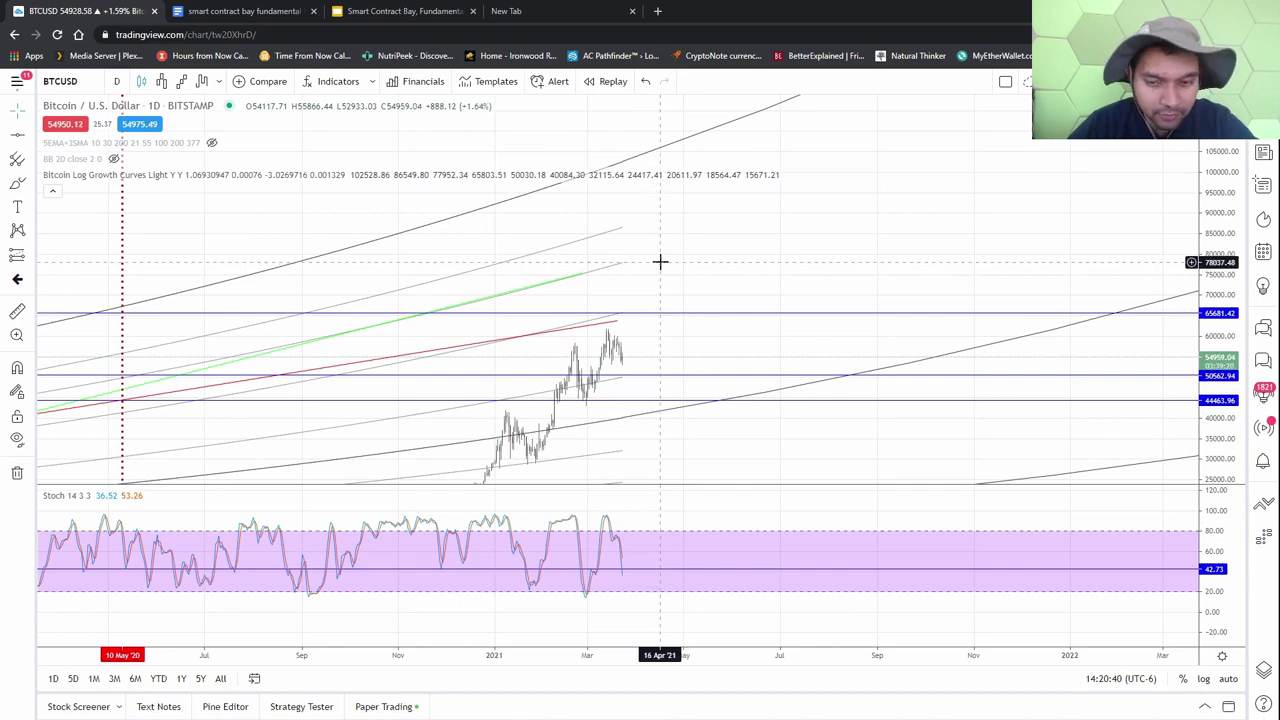
Draw two more horizontal lines at about 77712 and 86329, at the ends of the next two higher growth curves.
key(ctrl+h)
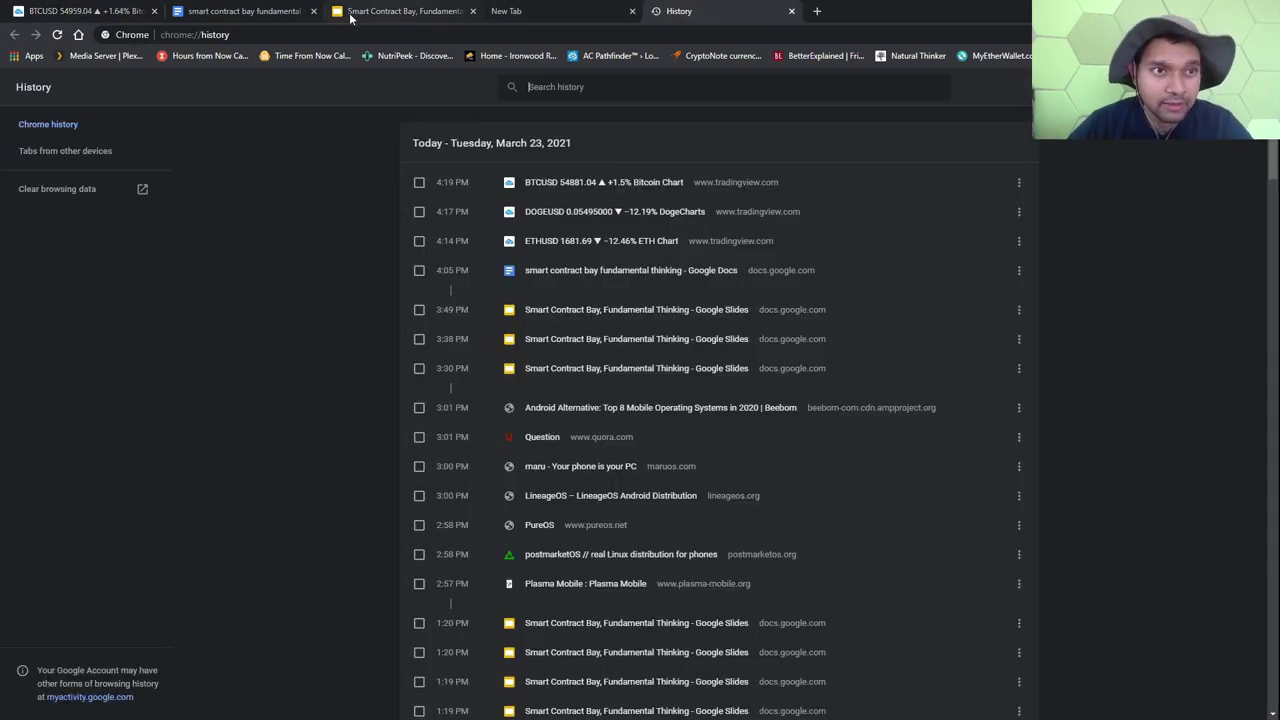
click(35, 12)
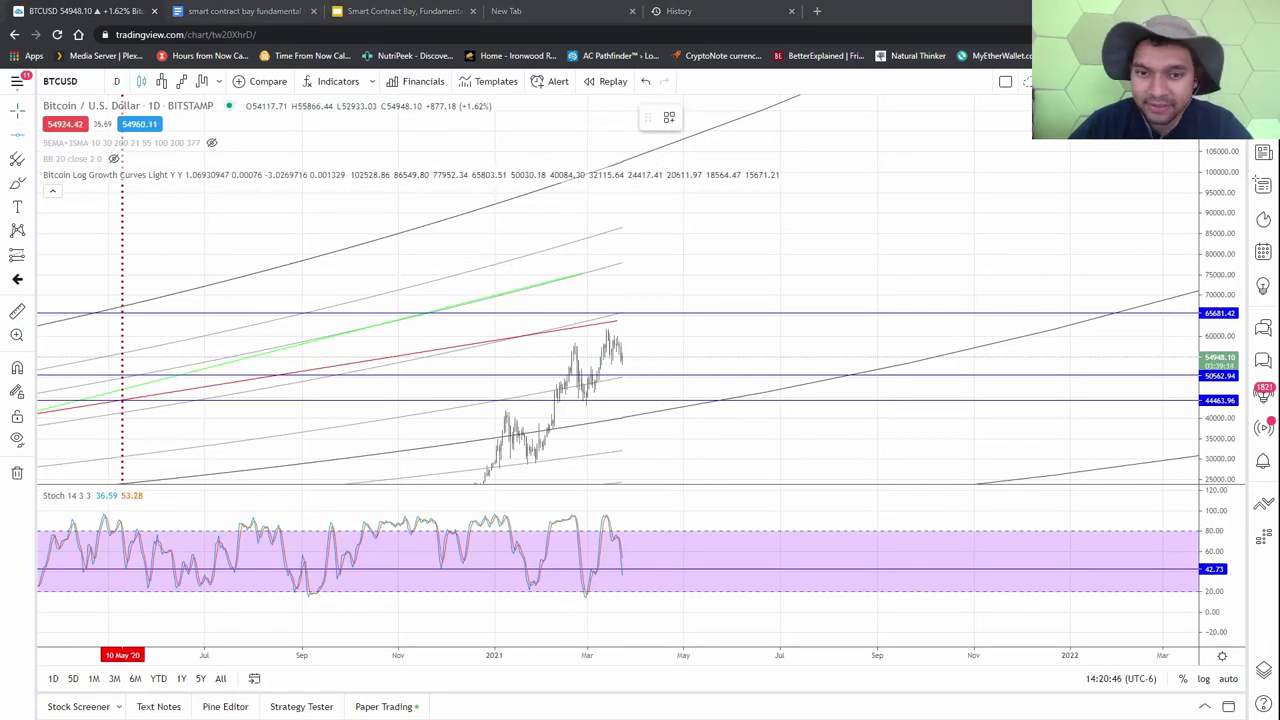
click(646, 263)
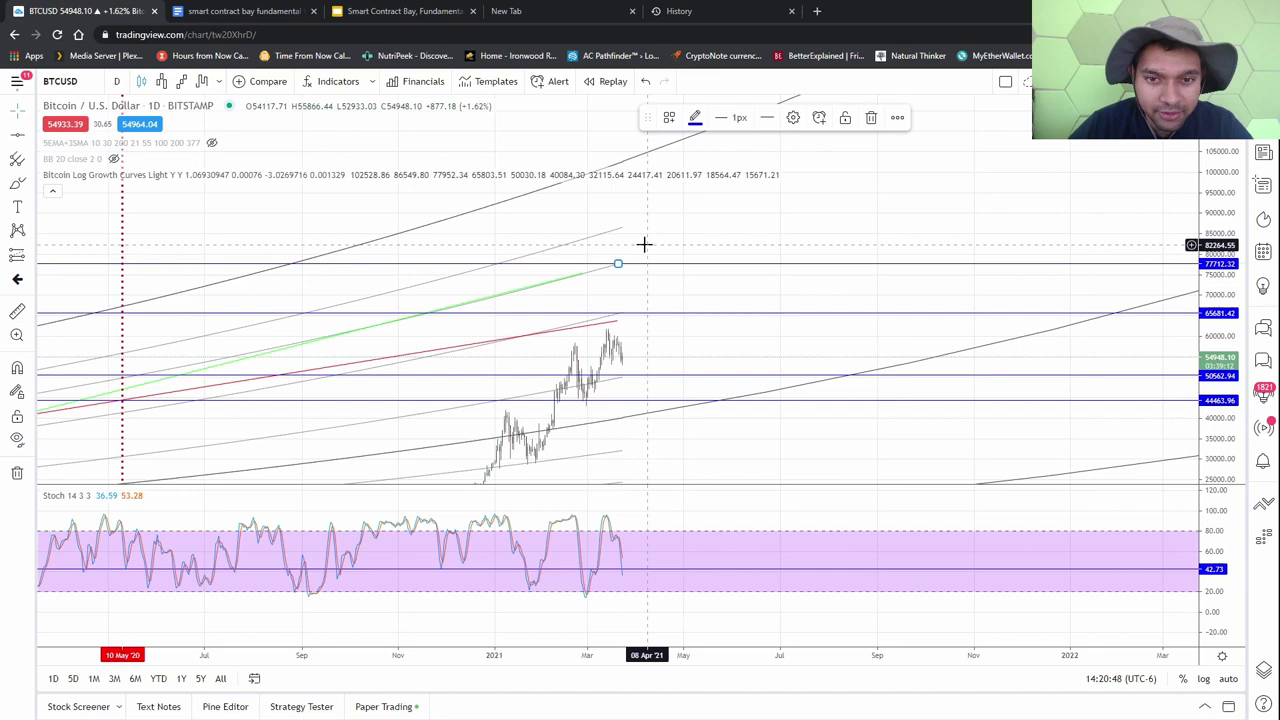
click(17, 135)
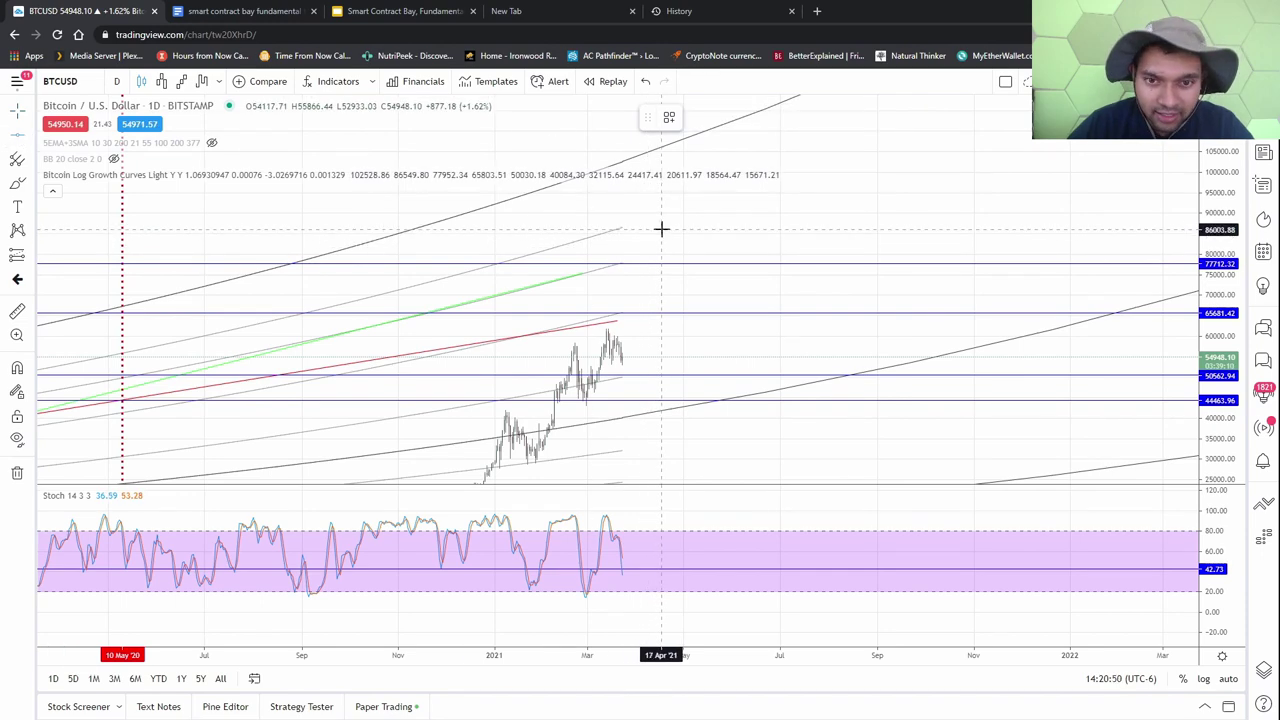
click(663, 228)
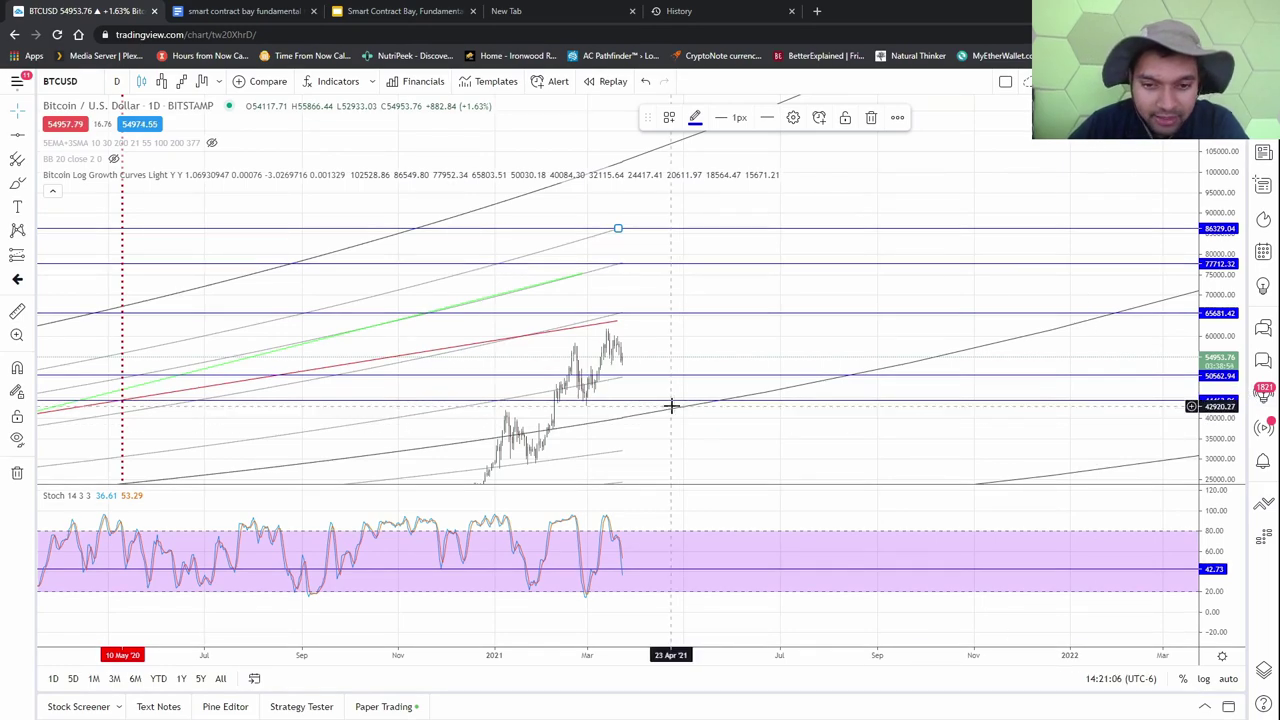
Examine the Bitcoin price against the new horizontal levels and the growth curve projections extending into 2022.
scroll(454, 437, down, 3)
scroll(920, 407, up, 5)
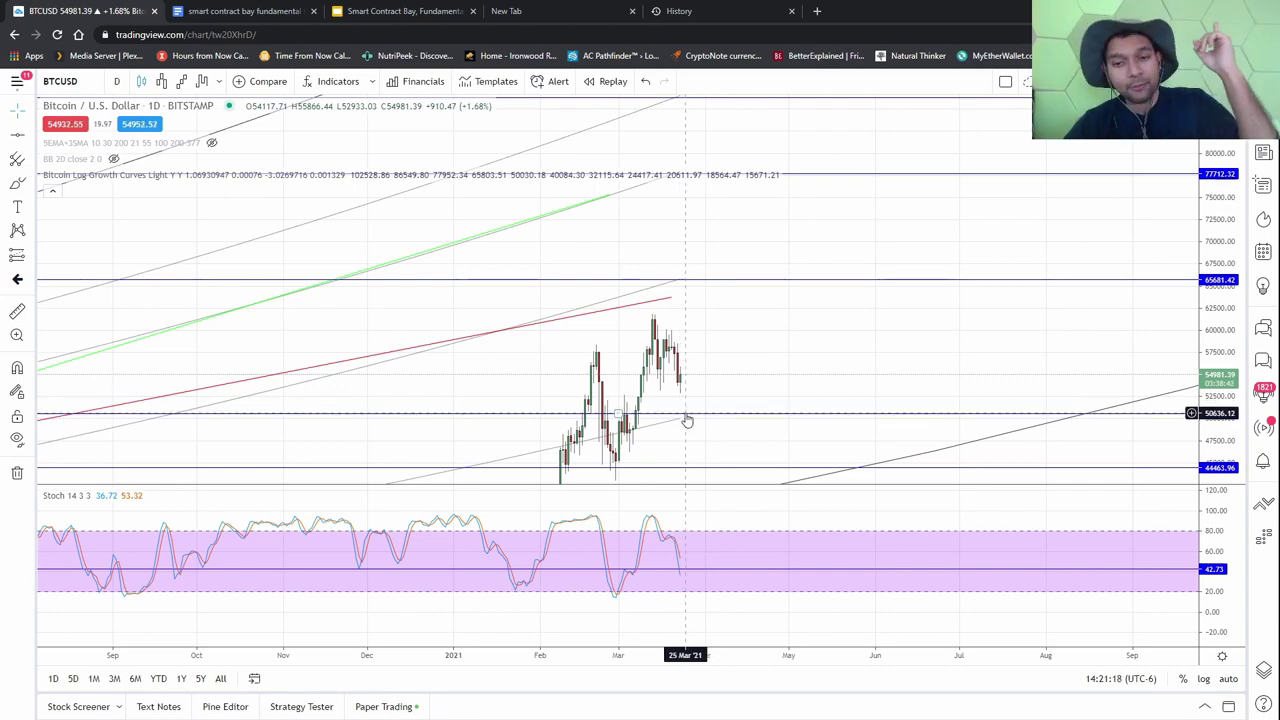
drag(1215, 330, 1126, 403)
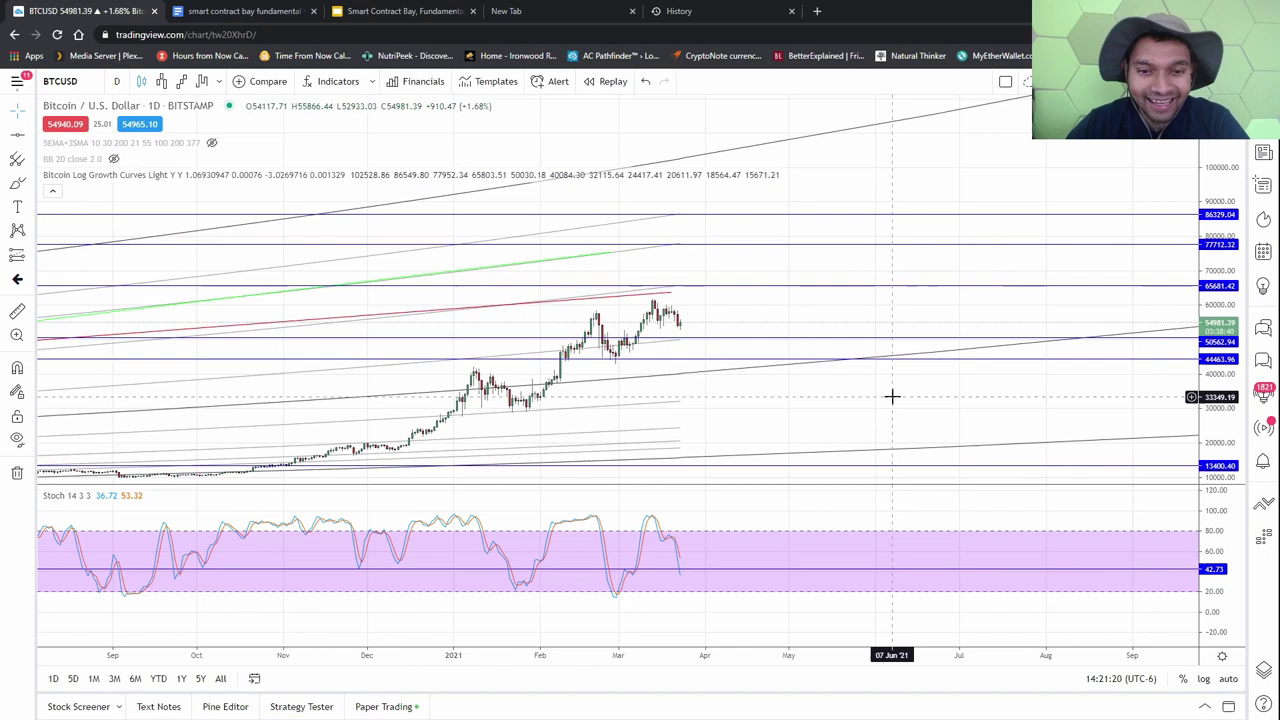
drag(892, 397, 782, 397)
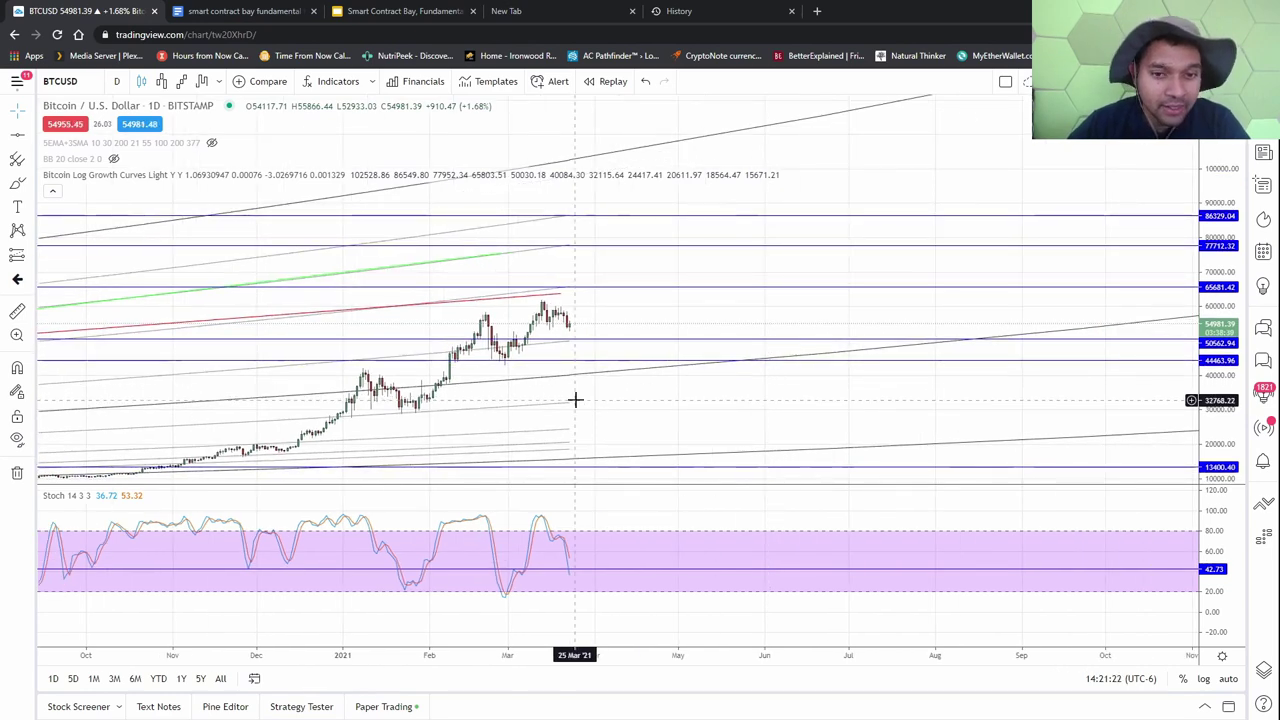
scroll(533, 257, down, 2)
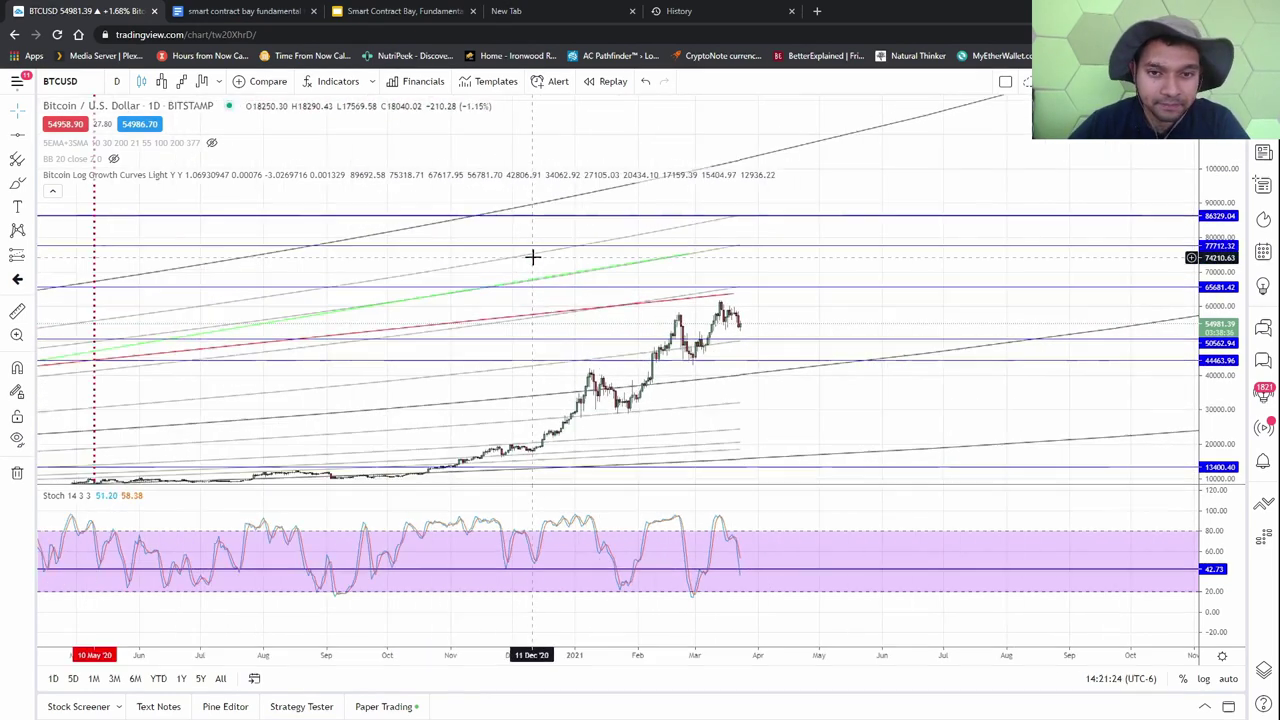
scroll(533, 257, down, 3)
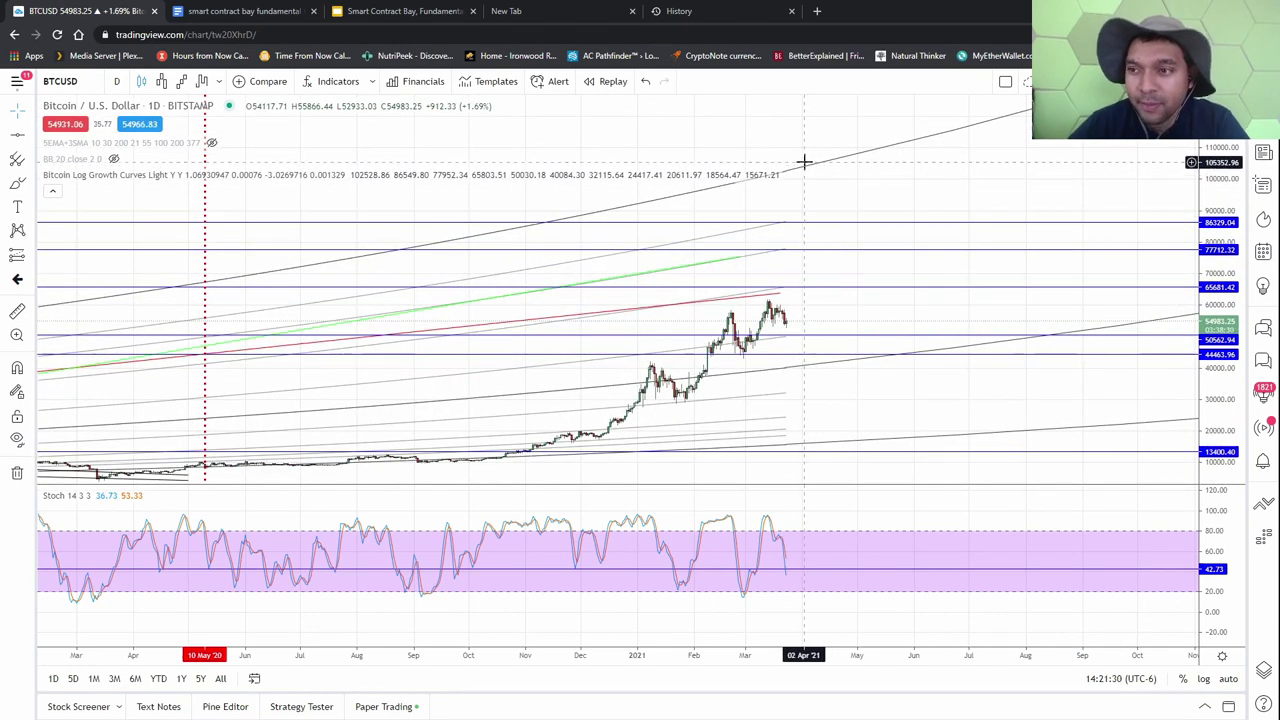
scroll(804, 161, down, 3)
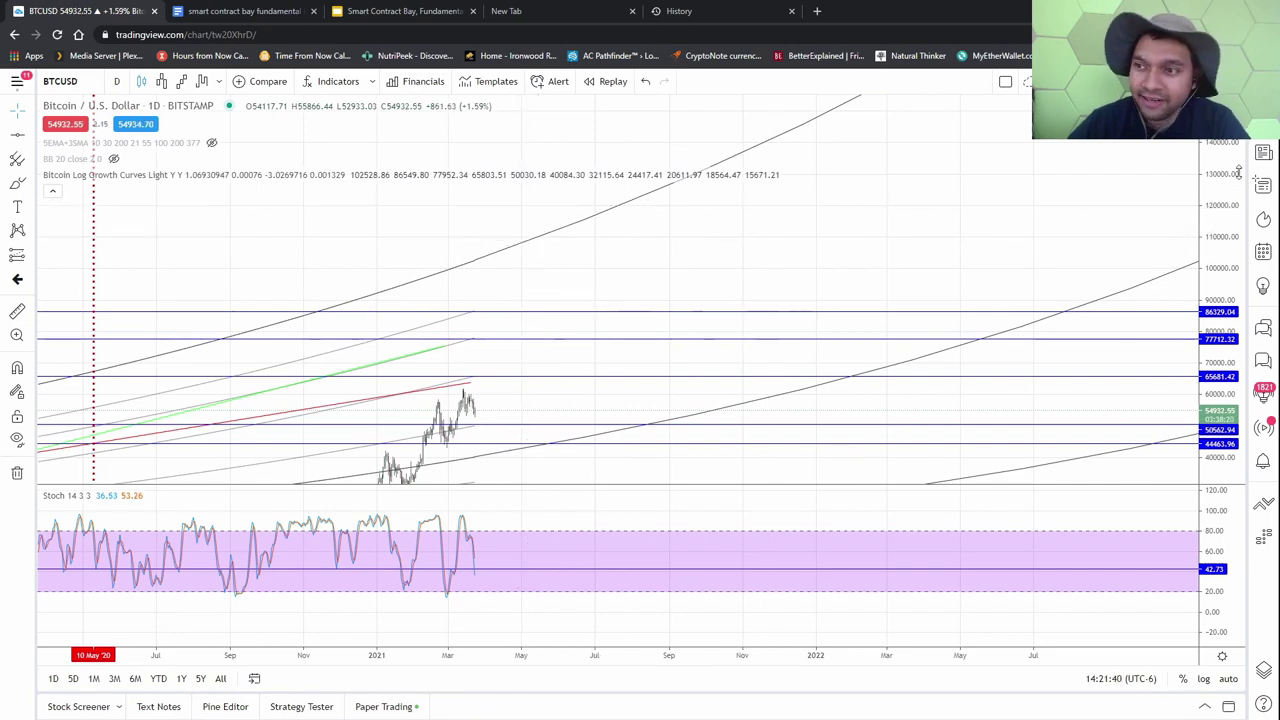
Examine a wider BTCUSD price range, including the lower growth curves and their projections below the current price.
drag(1210, 270, 1186, 362)
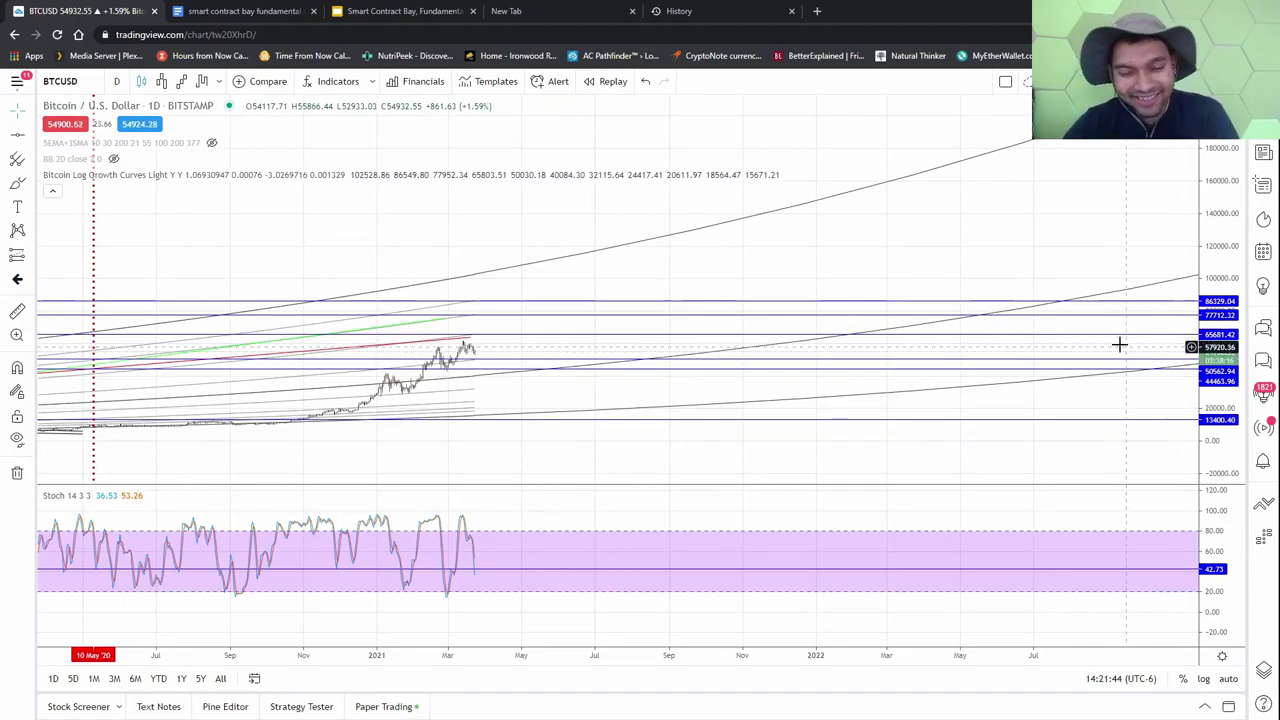
drag(645, 340, 821, 284)
mouse_move(381, 177)
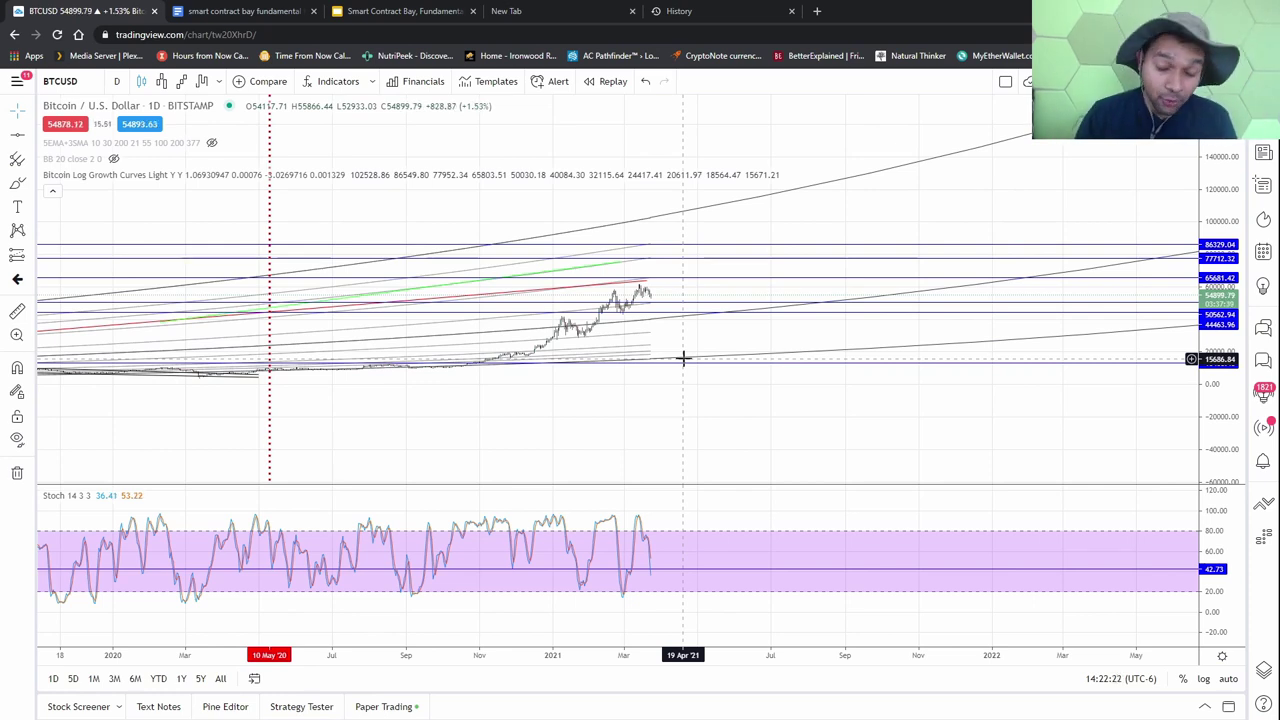
click(685, 362)
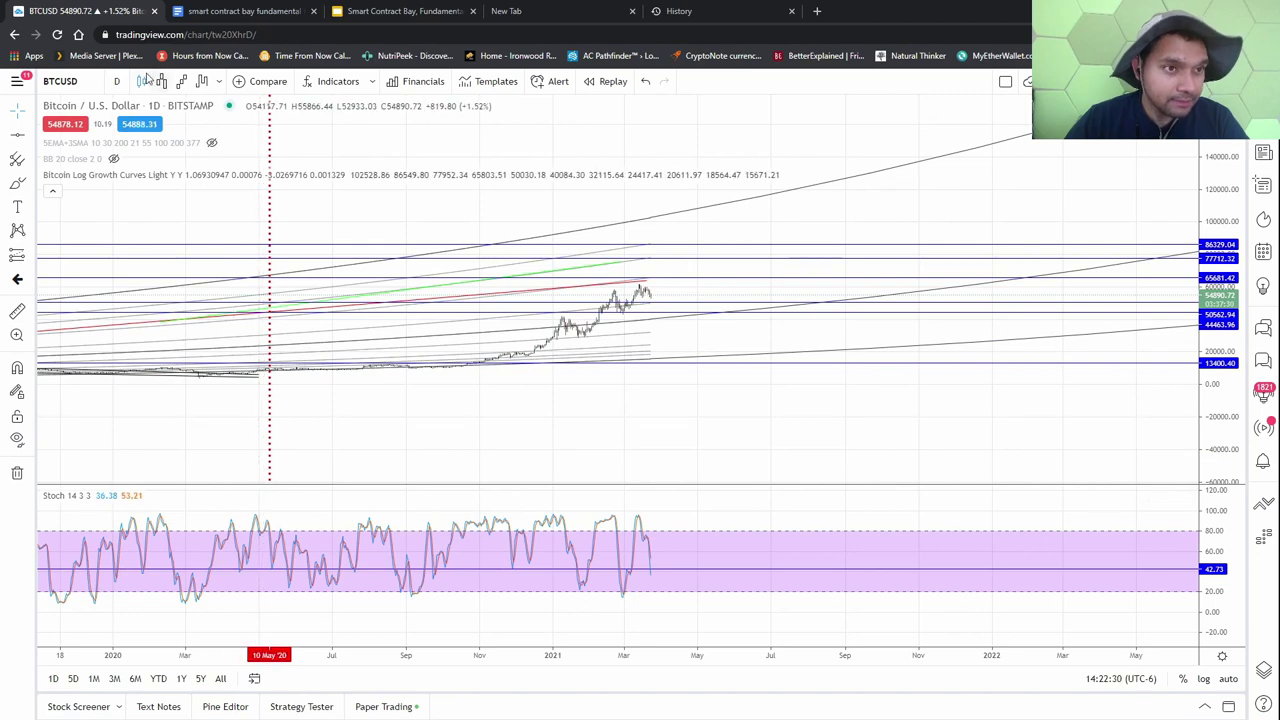
scroll(443, 383, up, 3)
drag(443, 383, 971, 360)
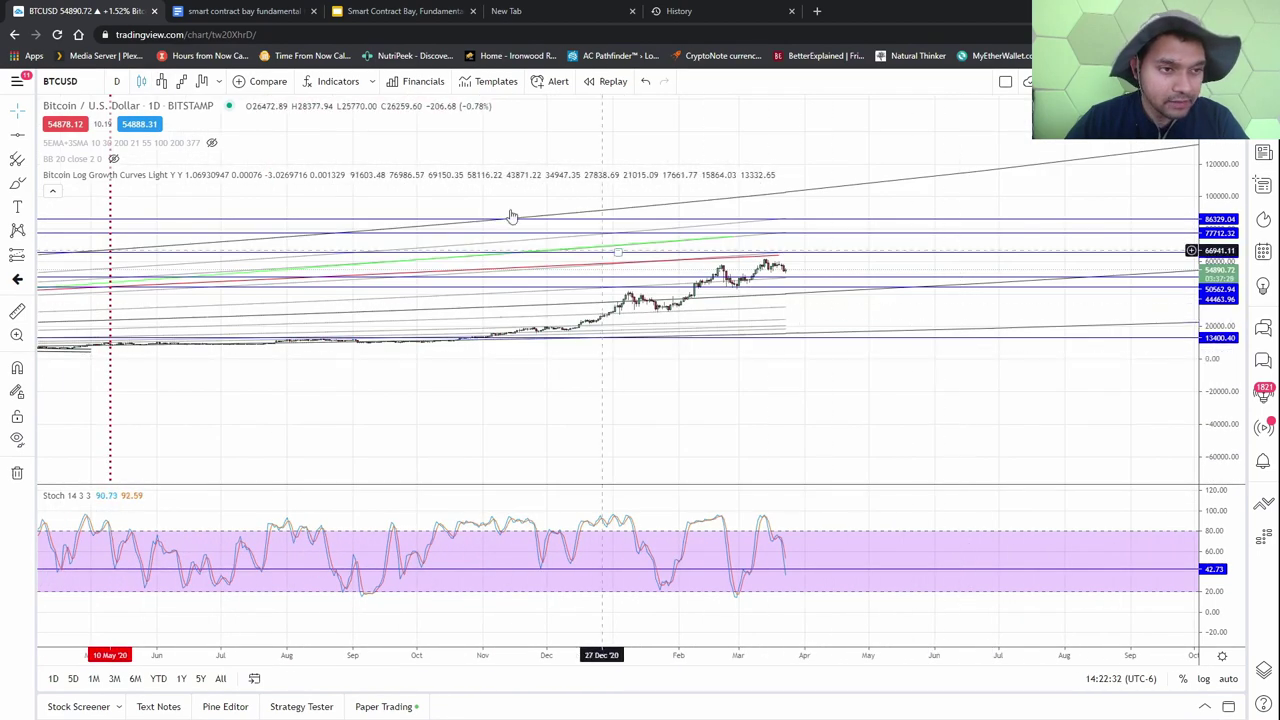
click(163, 82)
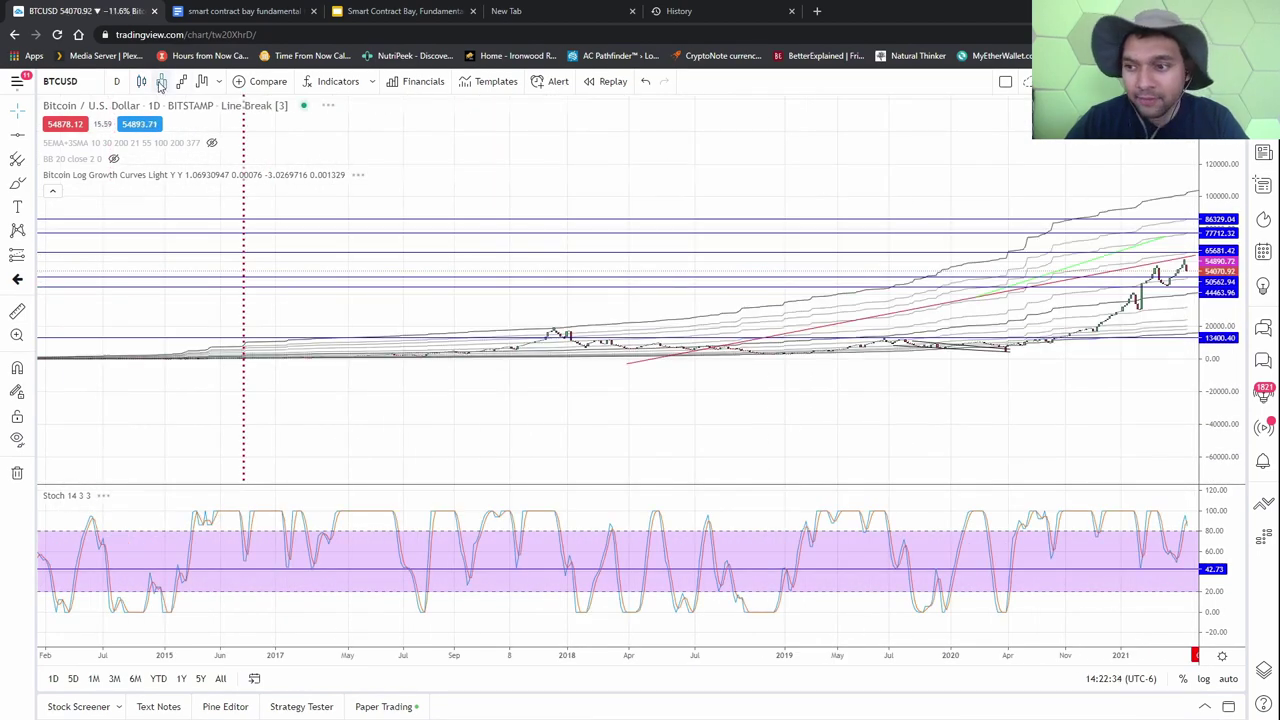
click(141, 82)
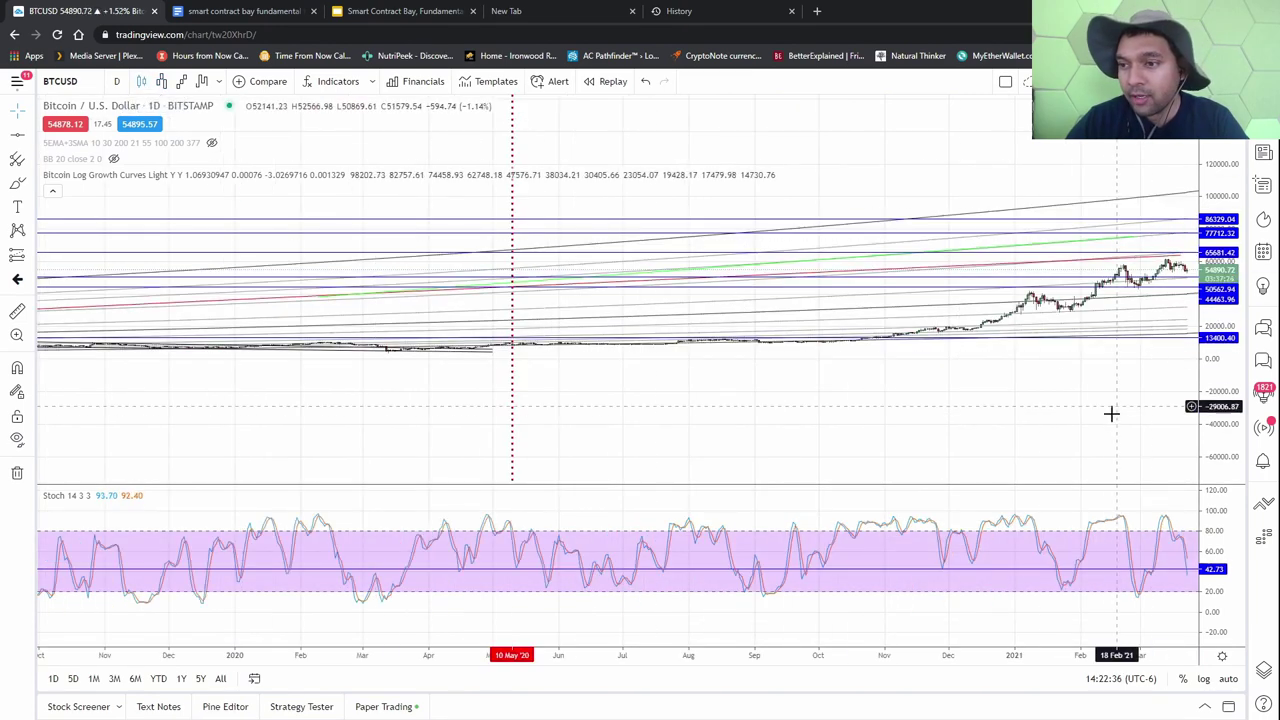
Remove the Bitcoin Log Growth Curves indicator from the BTCUSD chart, keeping the horizontal price levels.
drag(1111, 413, 570, 371)
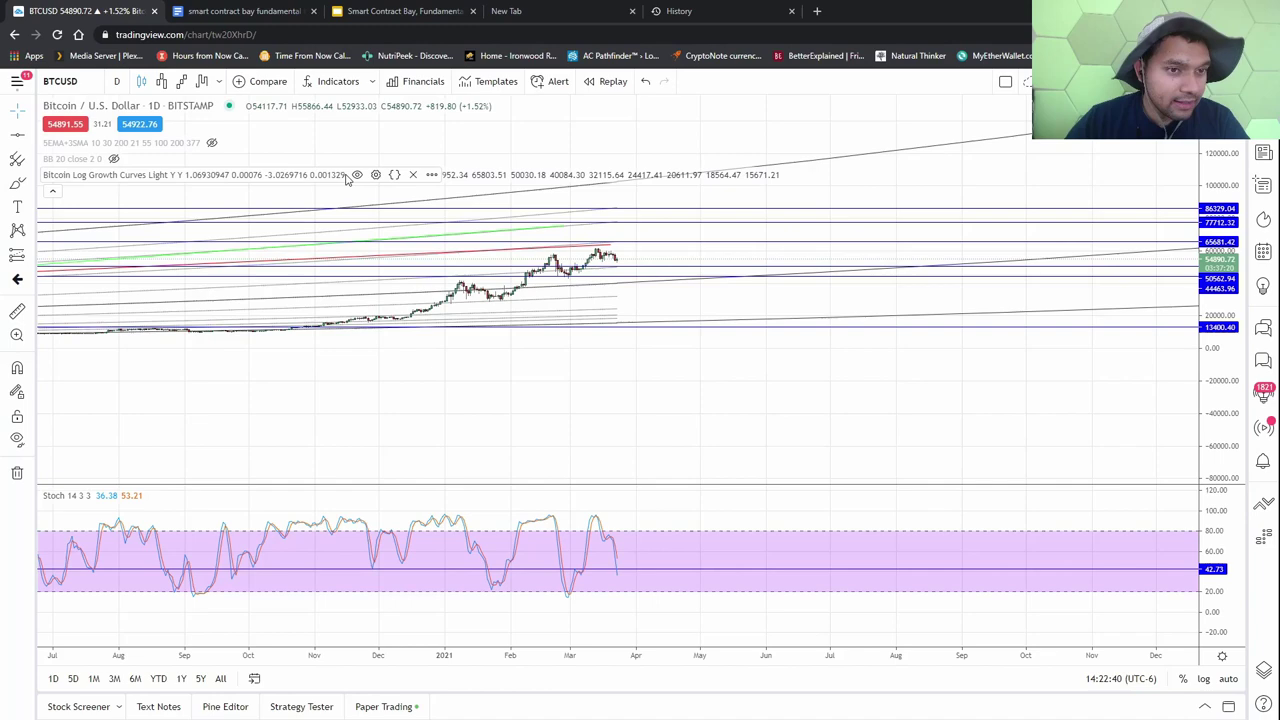
click(376, 175)
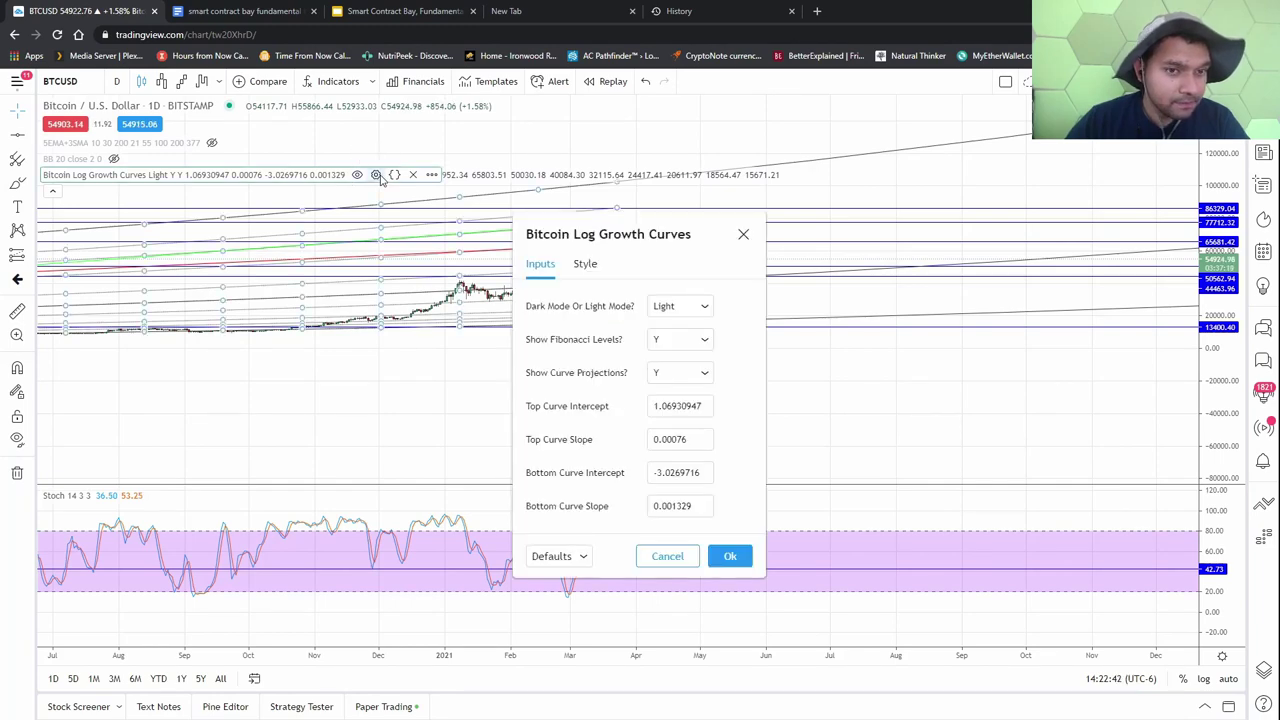
click(410, 175)
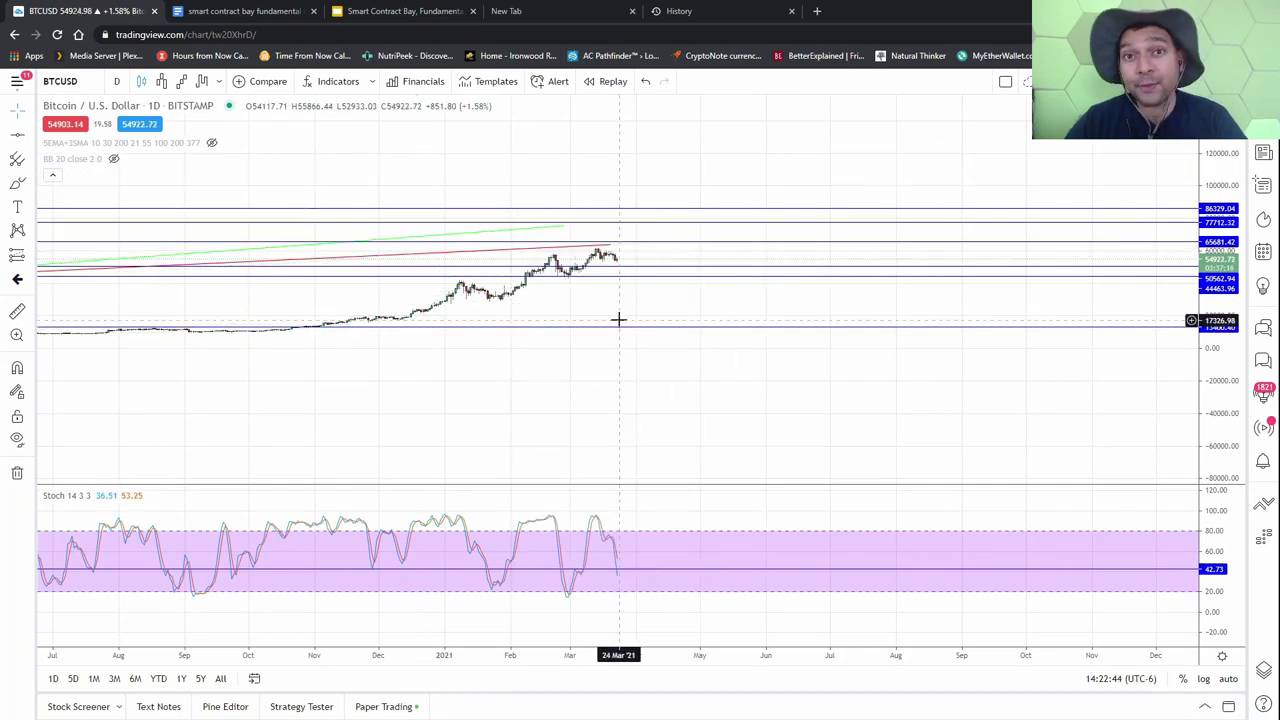